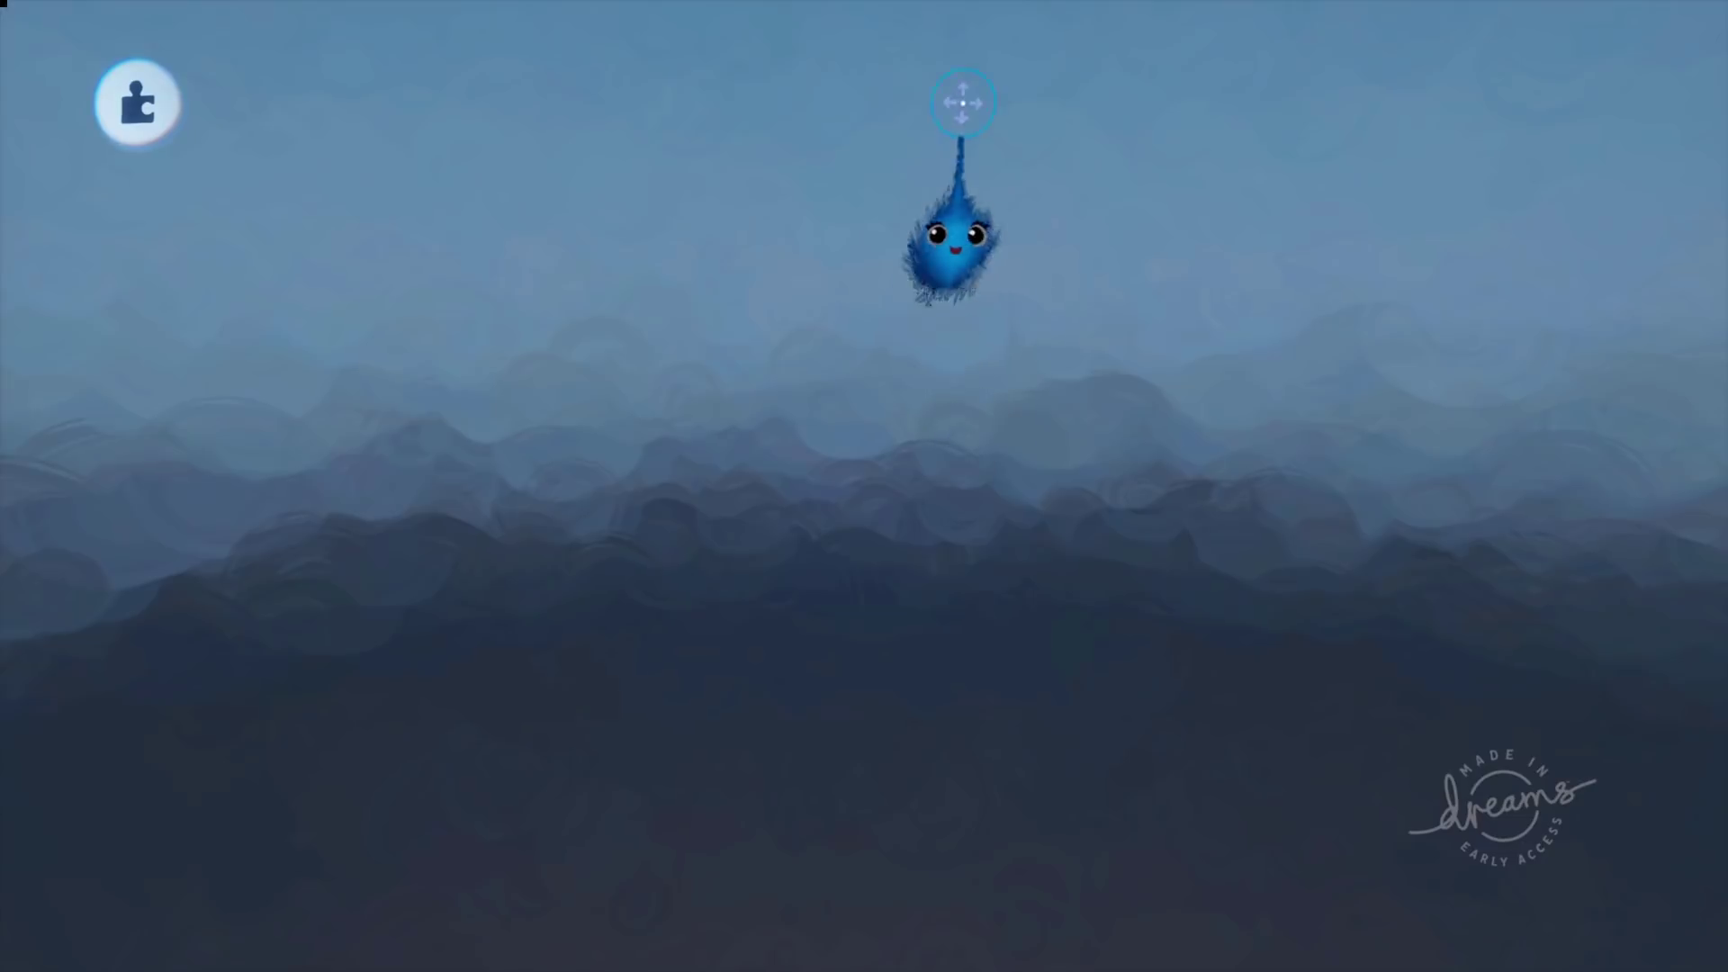
Stamp a timeline gadget into the empty scene.
{"action": "left_click", "coordinate": [443, 96]}
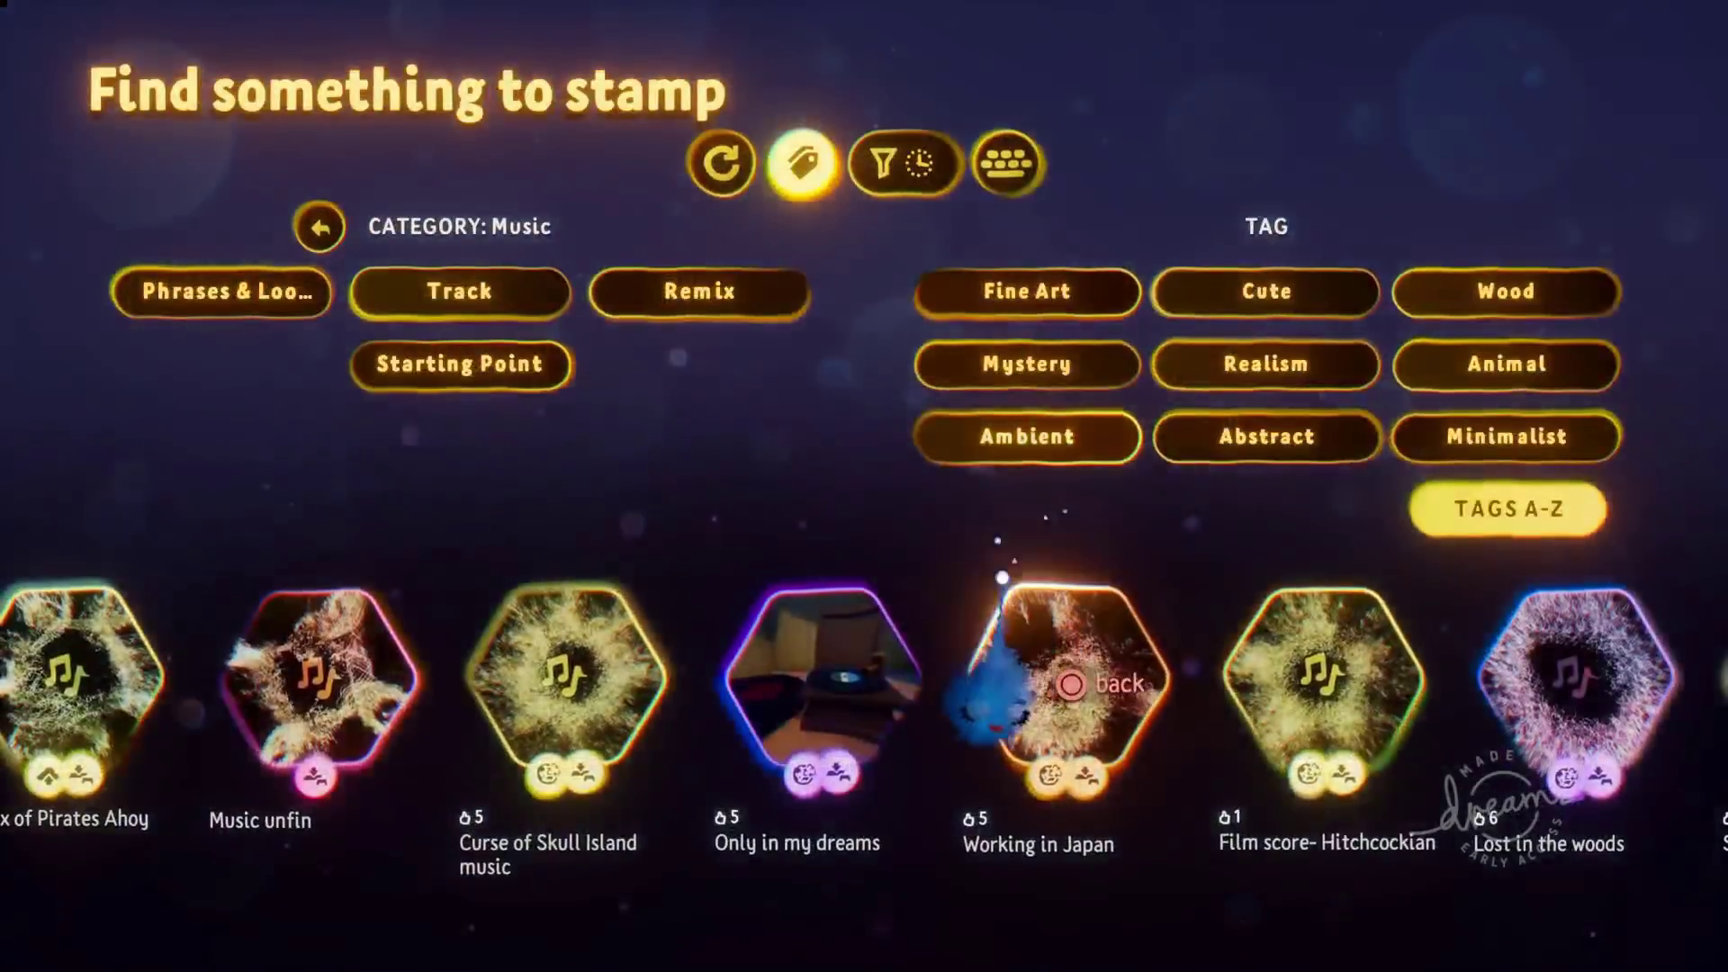
{"action": "left_click", "coordinate": [1026, 643]}
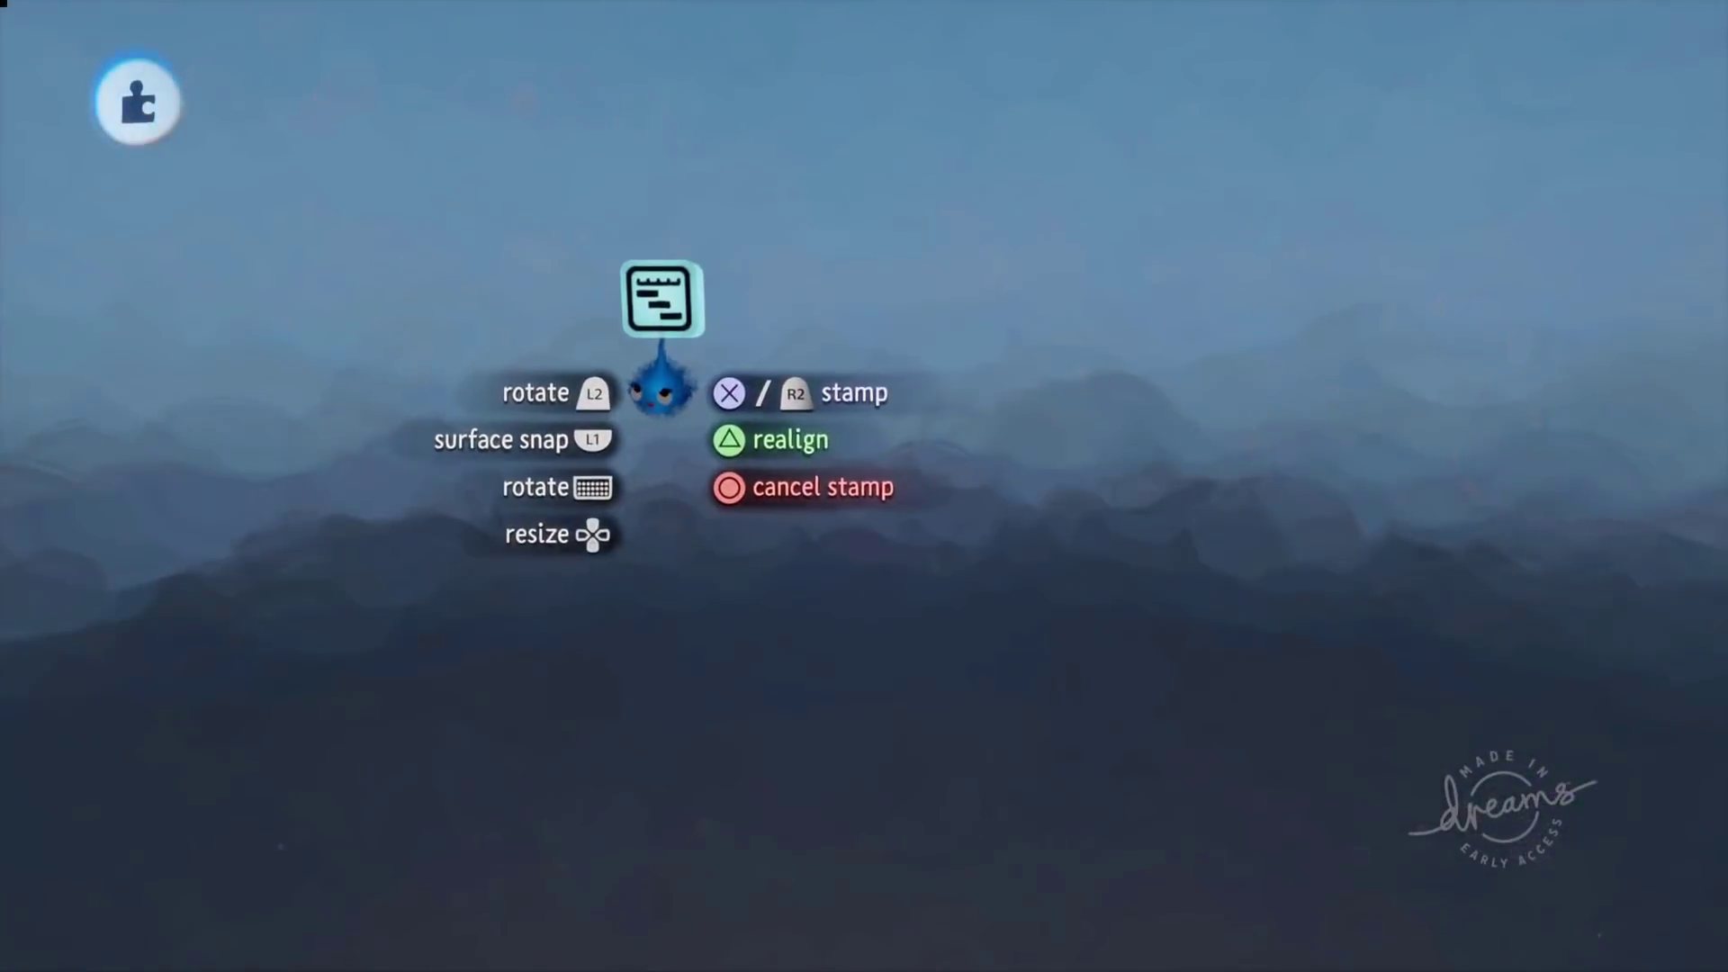
{"action": "left_click", "coordinate": [946, 432]}
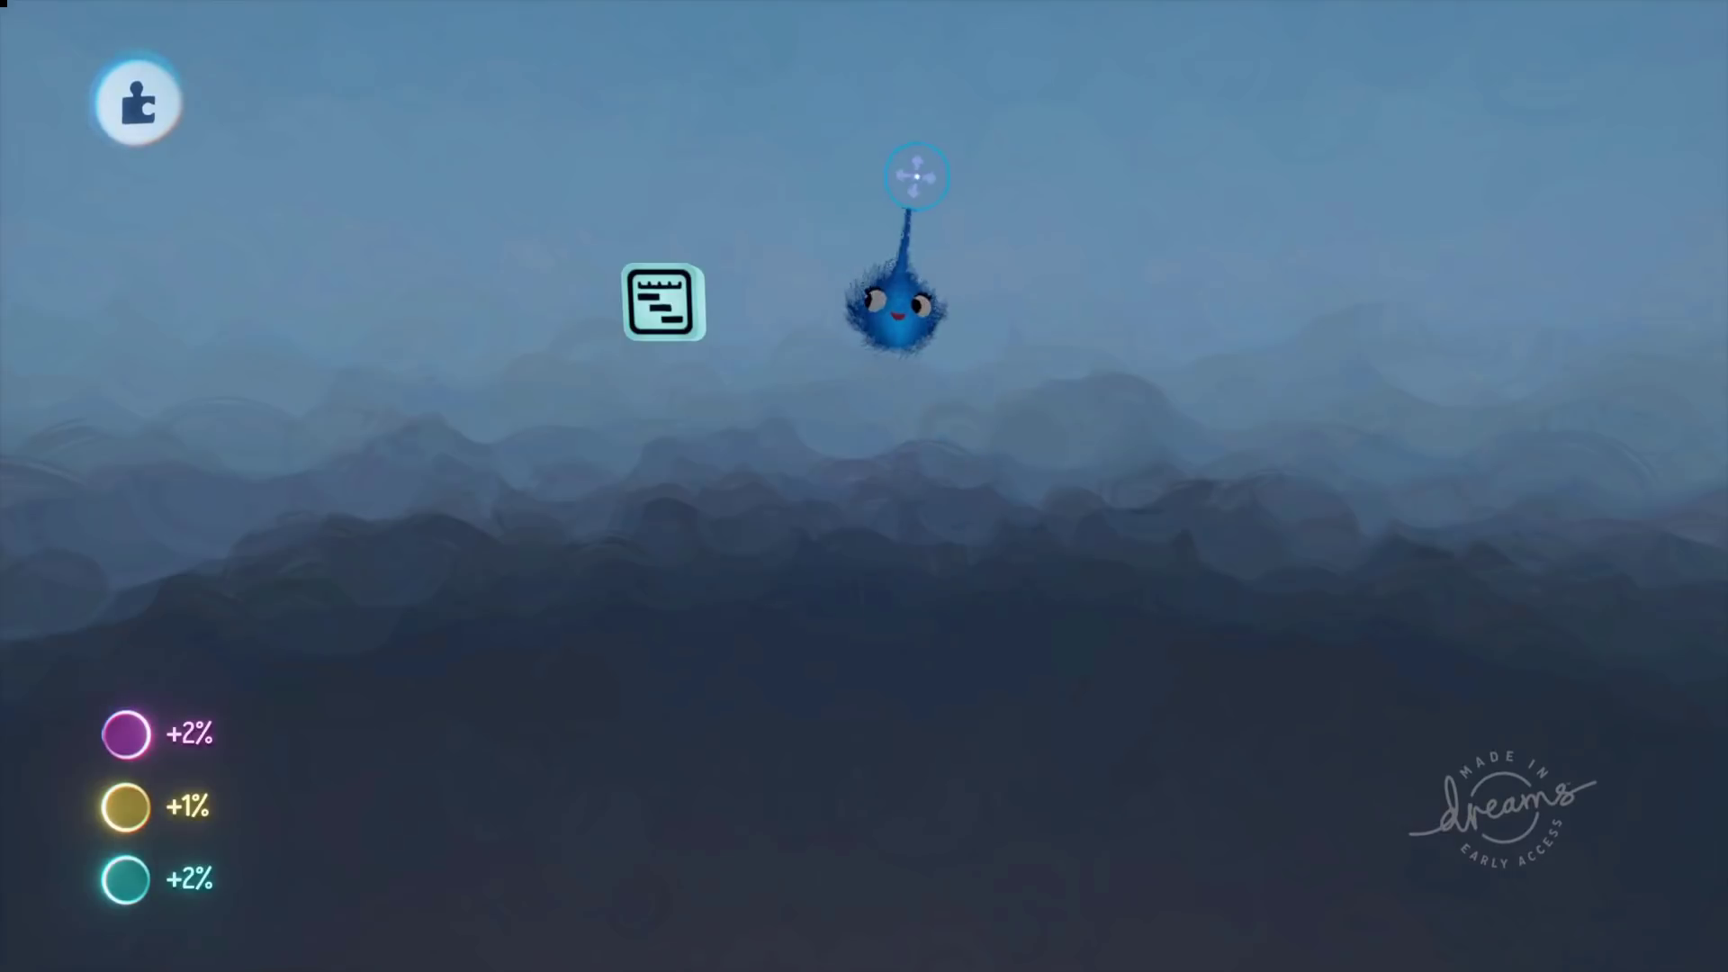
{"action": "key", "text": "Escape"}
{"action": "key", "text": "Escape"}
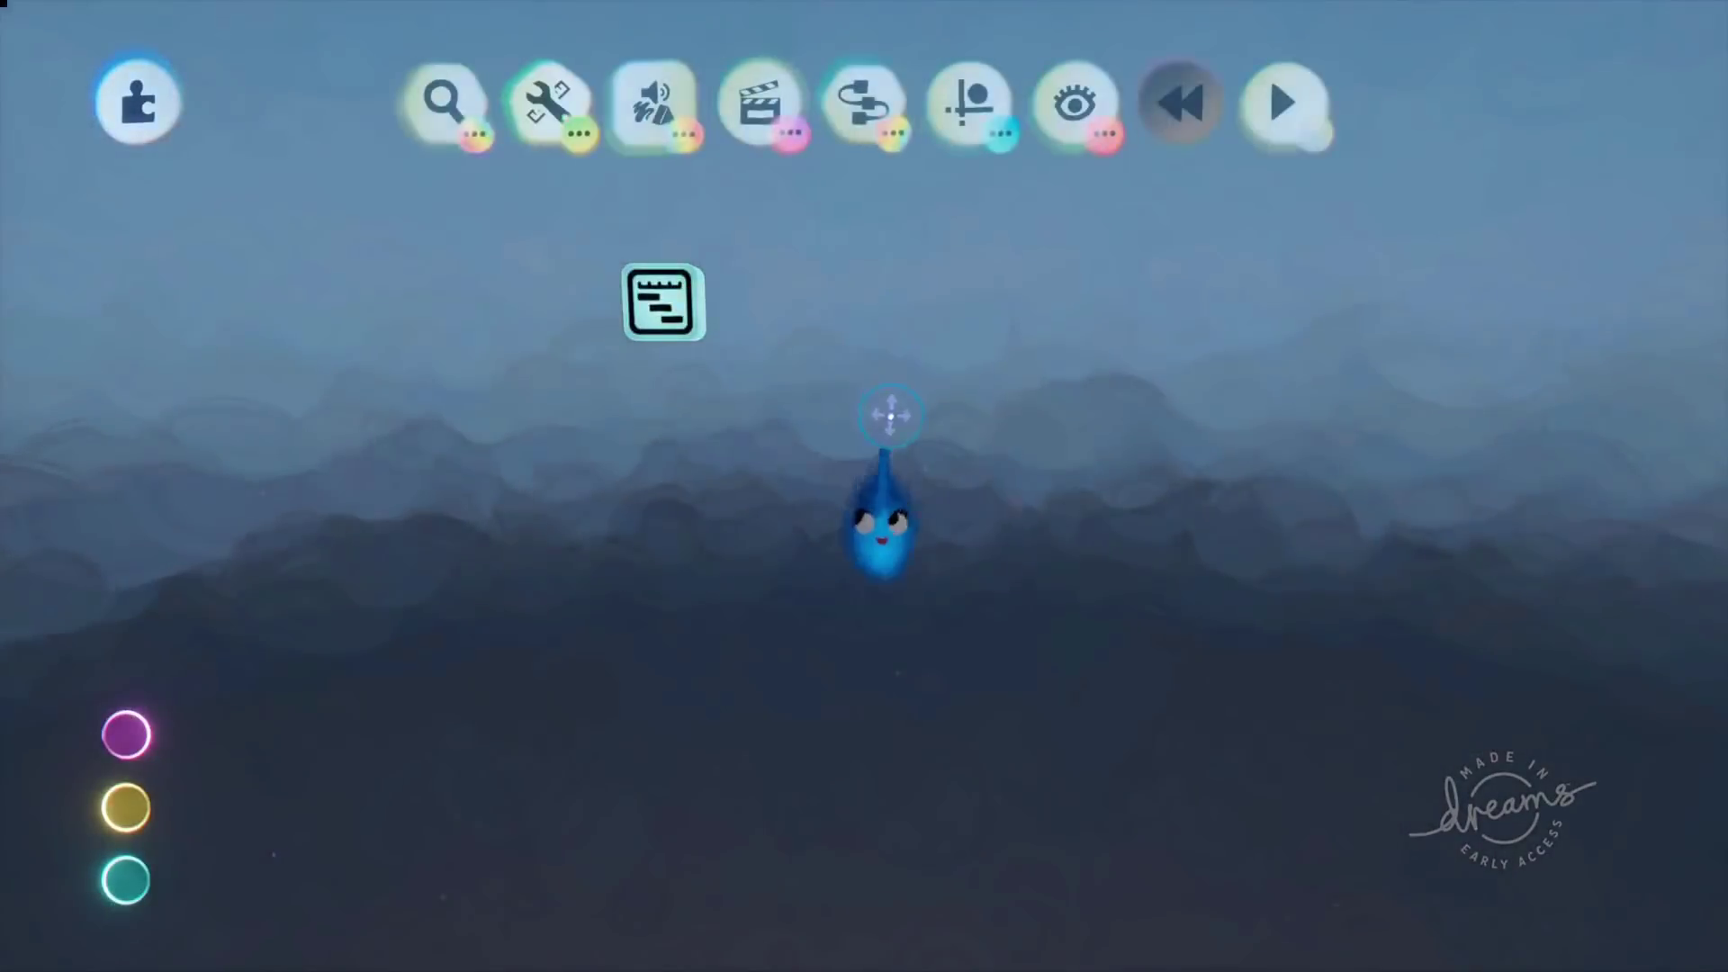
Stamp a microchip from the logic gadgets beside the timeline and open its canvas.
{"action": "left_click", "coordinate": [864, 101]}
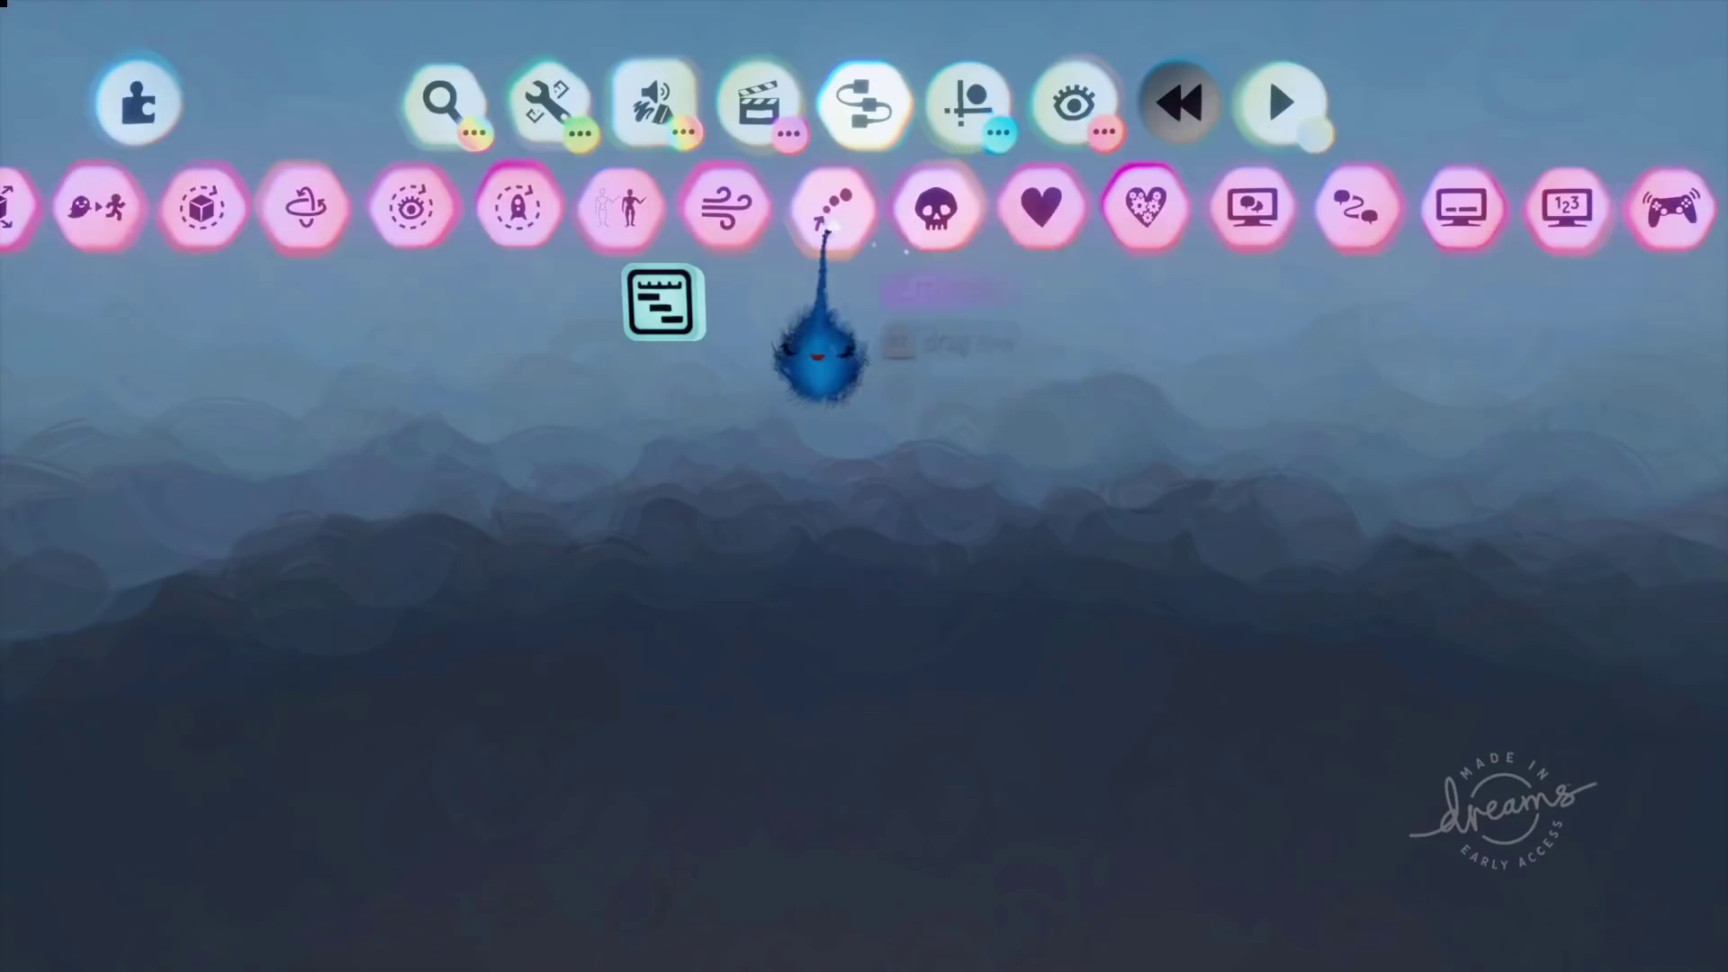
{"action": "left_click_drag", "start_coordinate": [826, 230], "coordinate": [1501, 184]}
{"action": "left_click", "coordinate": [378, 202]}
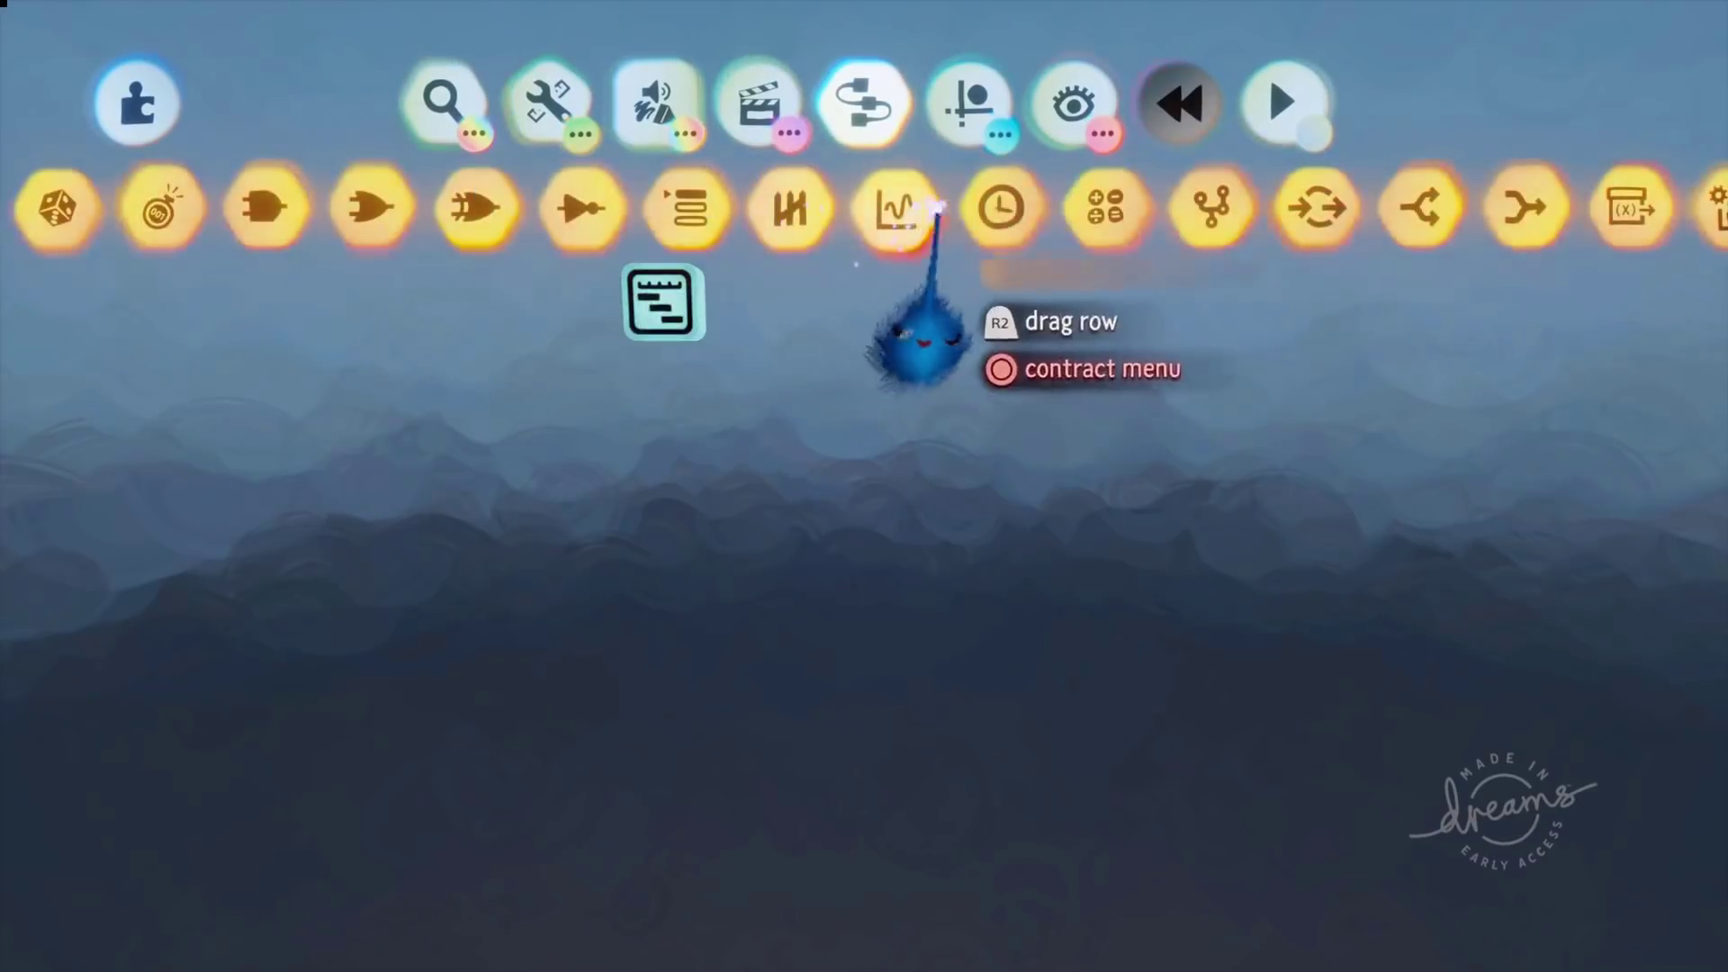
{"action": "left_click", "coordinate": [1188, 207]}
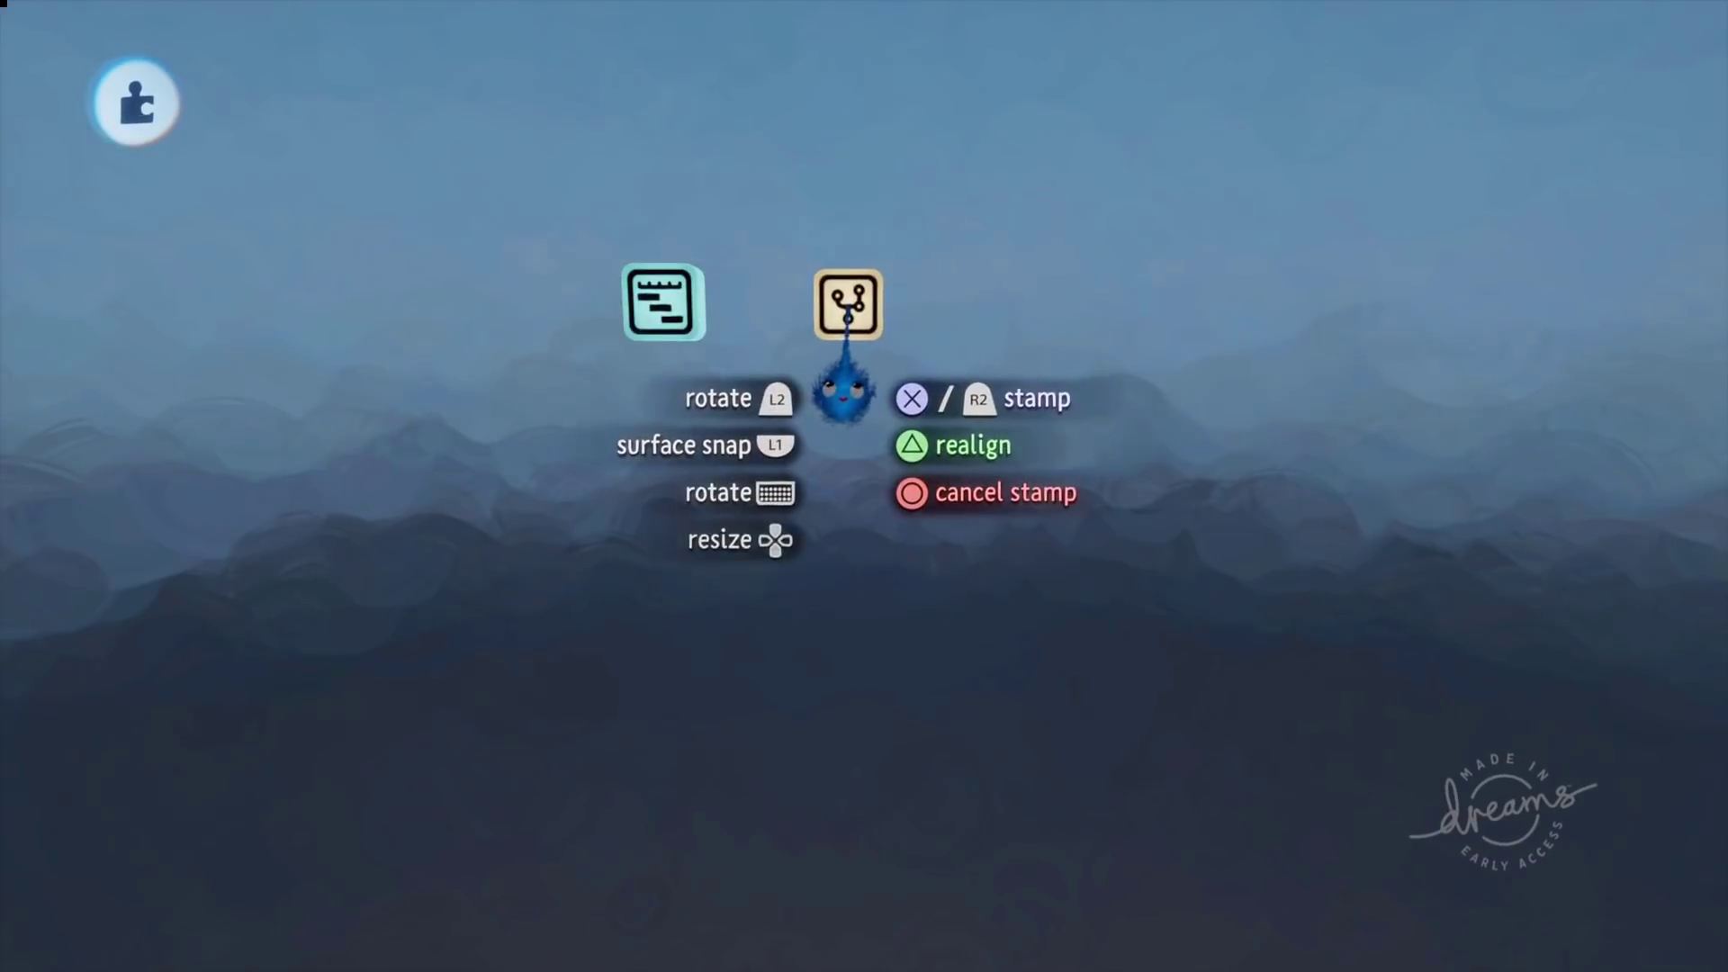
{"action": "left_click", "coordinate": [844, 298]}
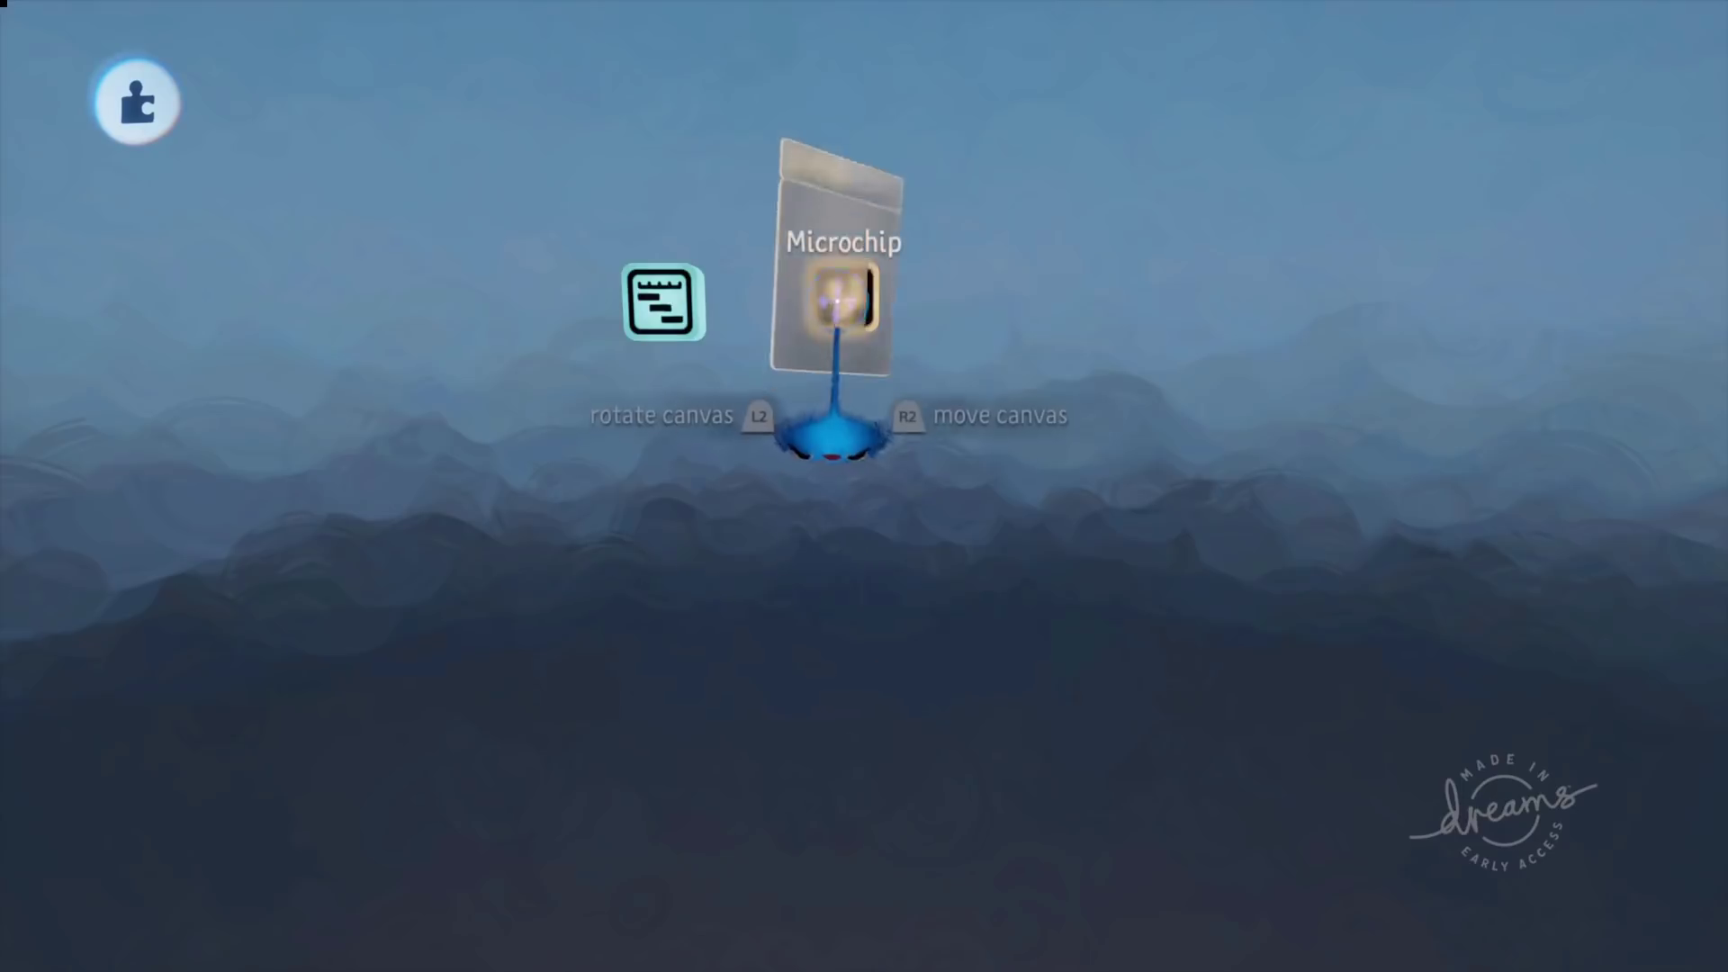
Position the microchip's canvas for editing and move the timeline into its upper-left corner.
{"action": "left_click_drag", "start_coordinate": [871, 330], "coordinate": [1111, 455]}
{"action": "left_click_drag", "start_coordinate": [664, 314], "coordinate": [855, 129]}
{"action": "left_click_drag", "start_coordinate": [985, 306], "coordinate": [366, 339]}
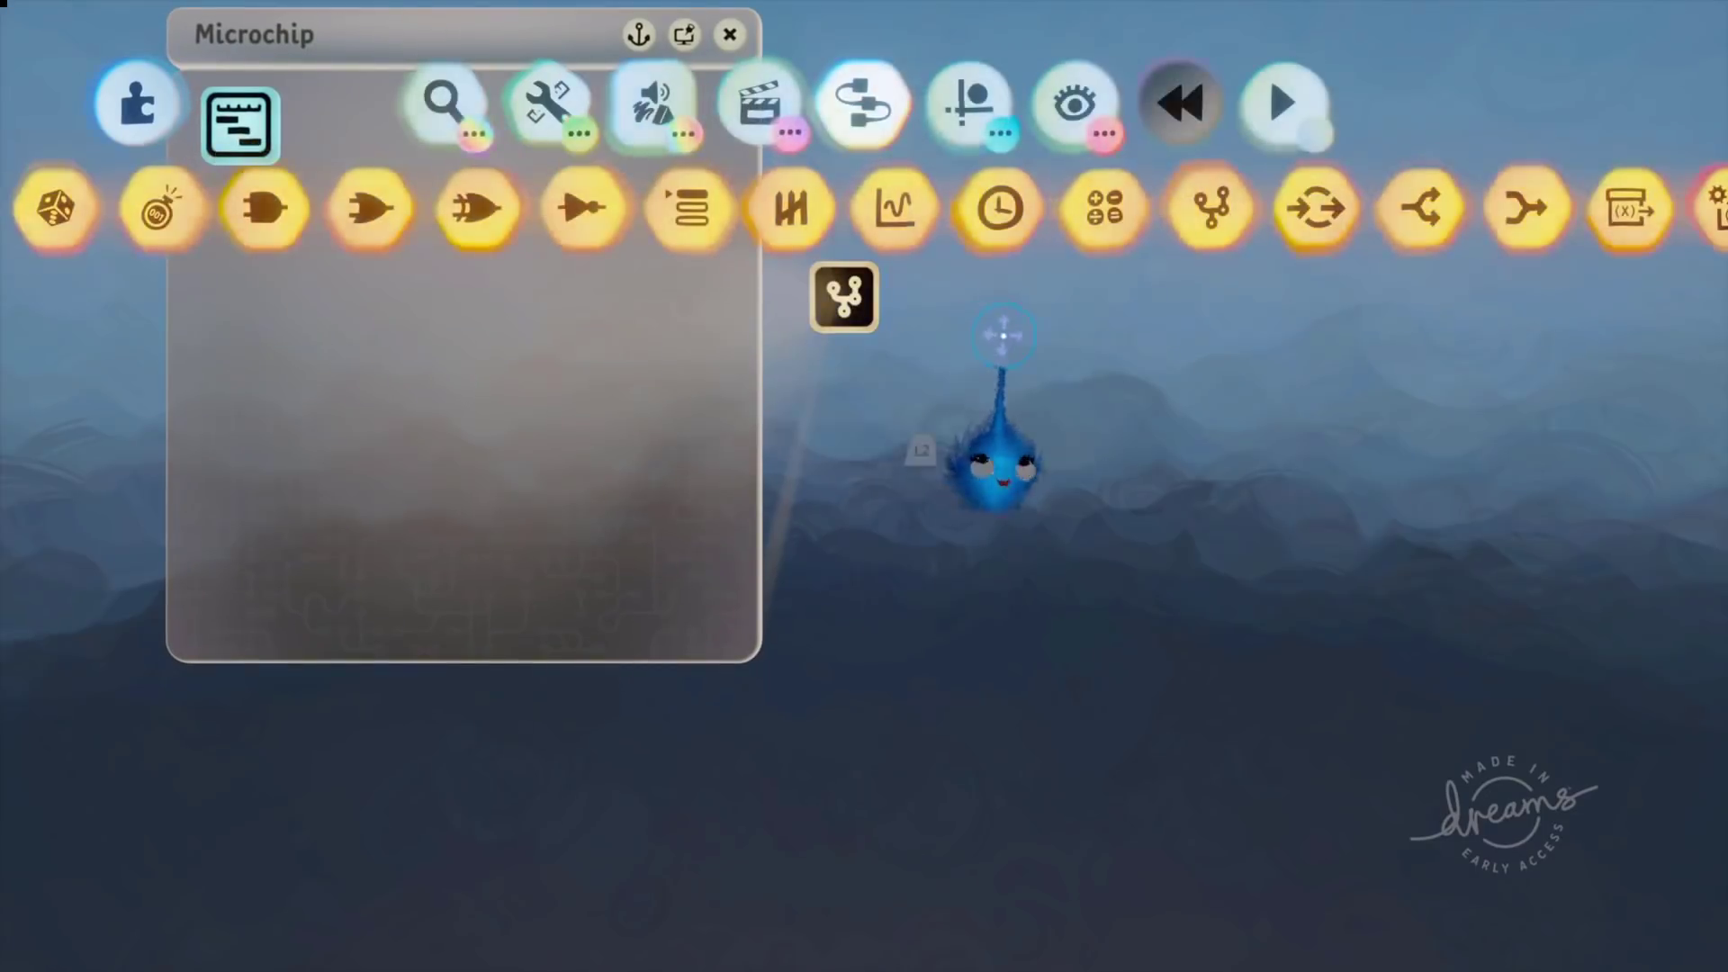
Add a Text Displayer to the microchip below the timeline and widen the canvas to make room beside it.
{"action": "left_click_drag", "start_coordinate": [1222, 234], "coordinate": [868, 227]}
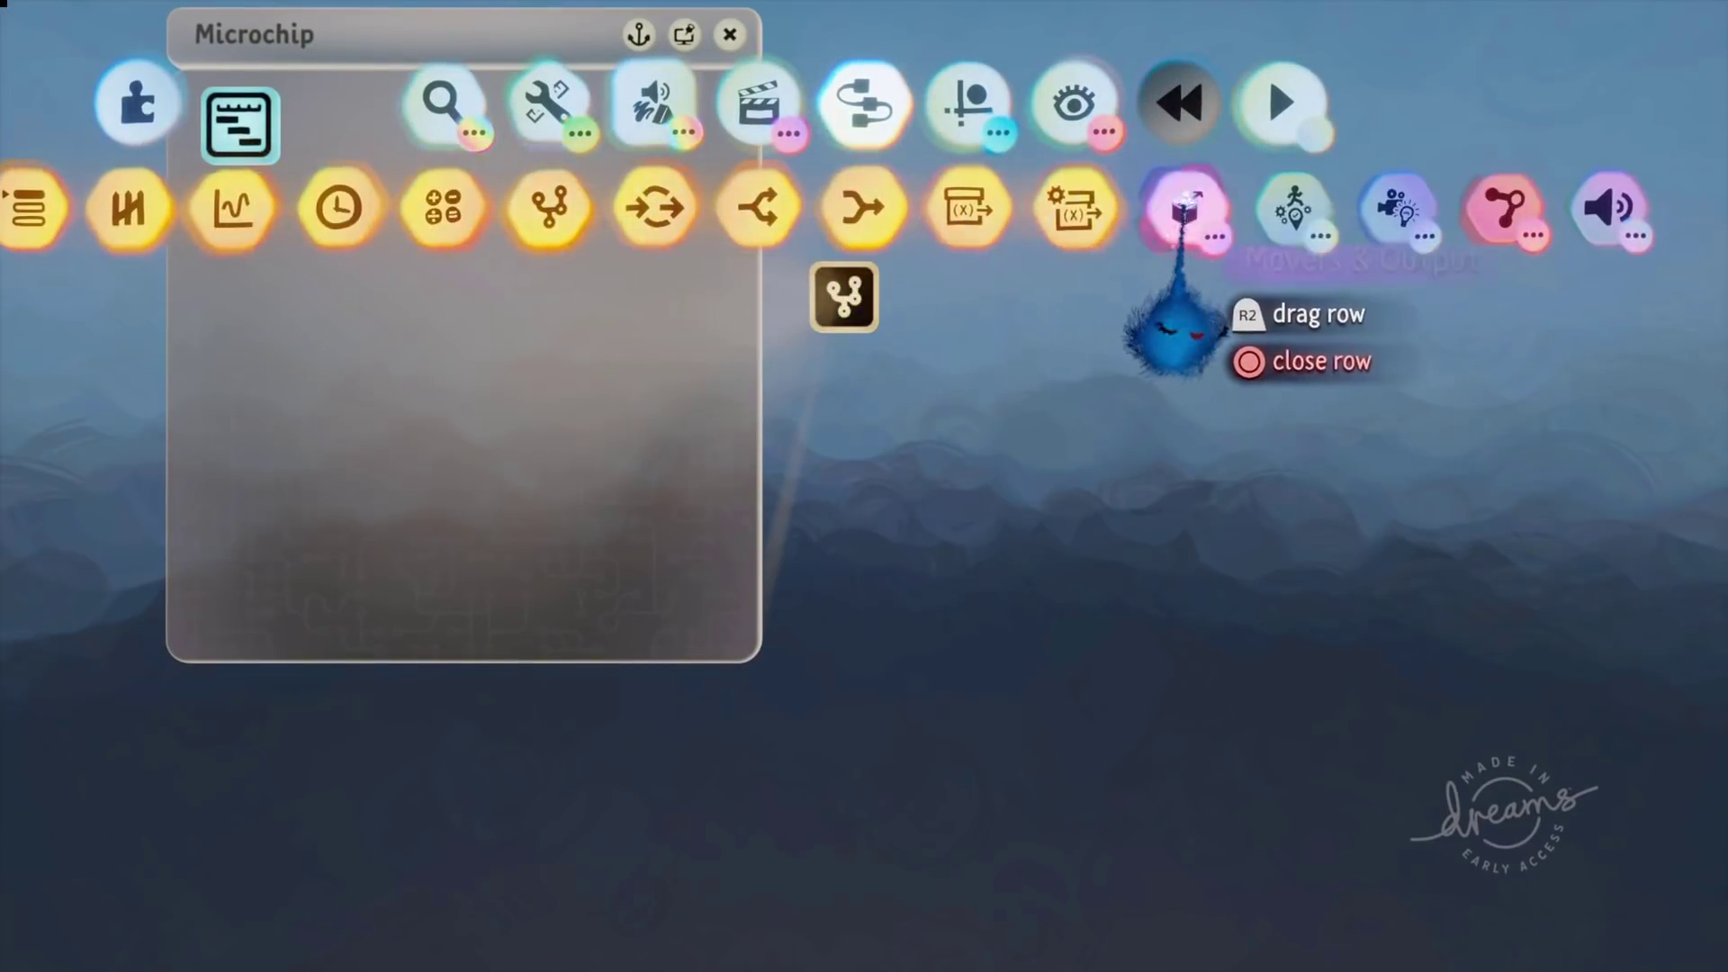
{"action": "left_click", "coordinate": [1184, 213]}
{"action": "left_click", "coordinate": [1245, 202]}
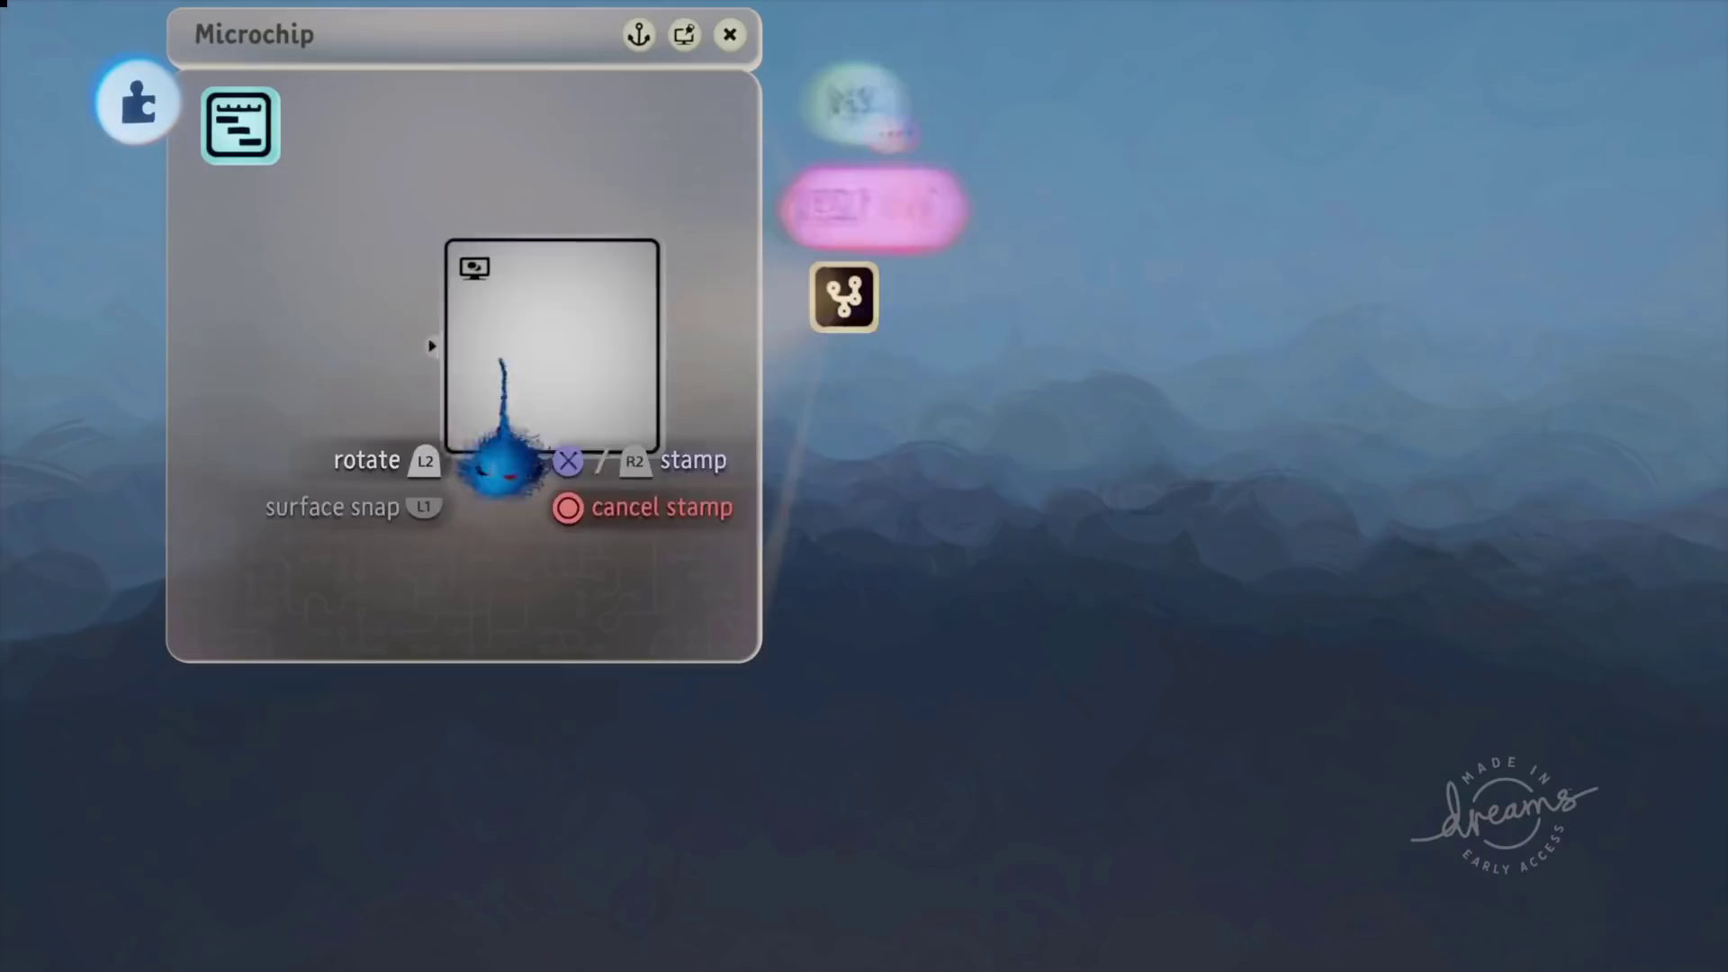
{"action": "left_click", "coordinate": [329, 405]}
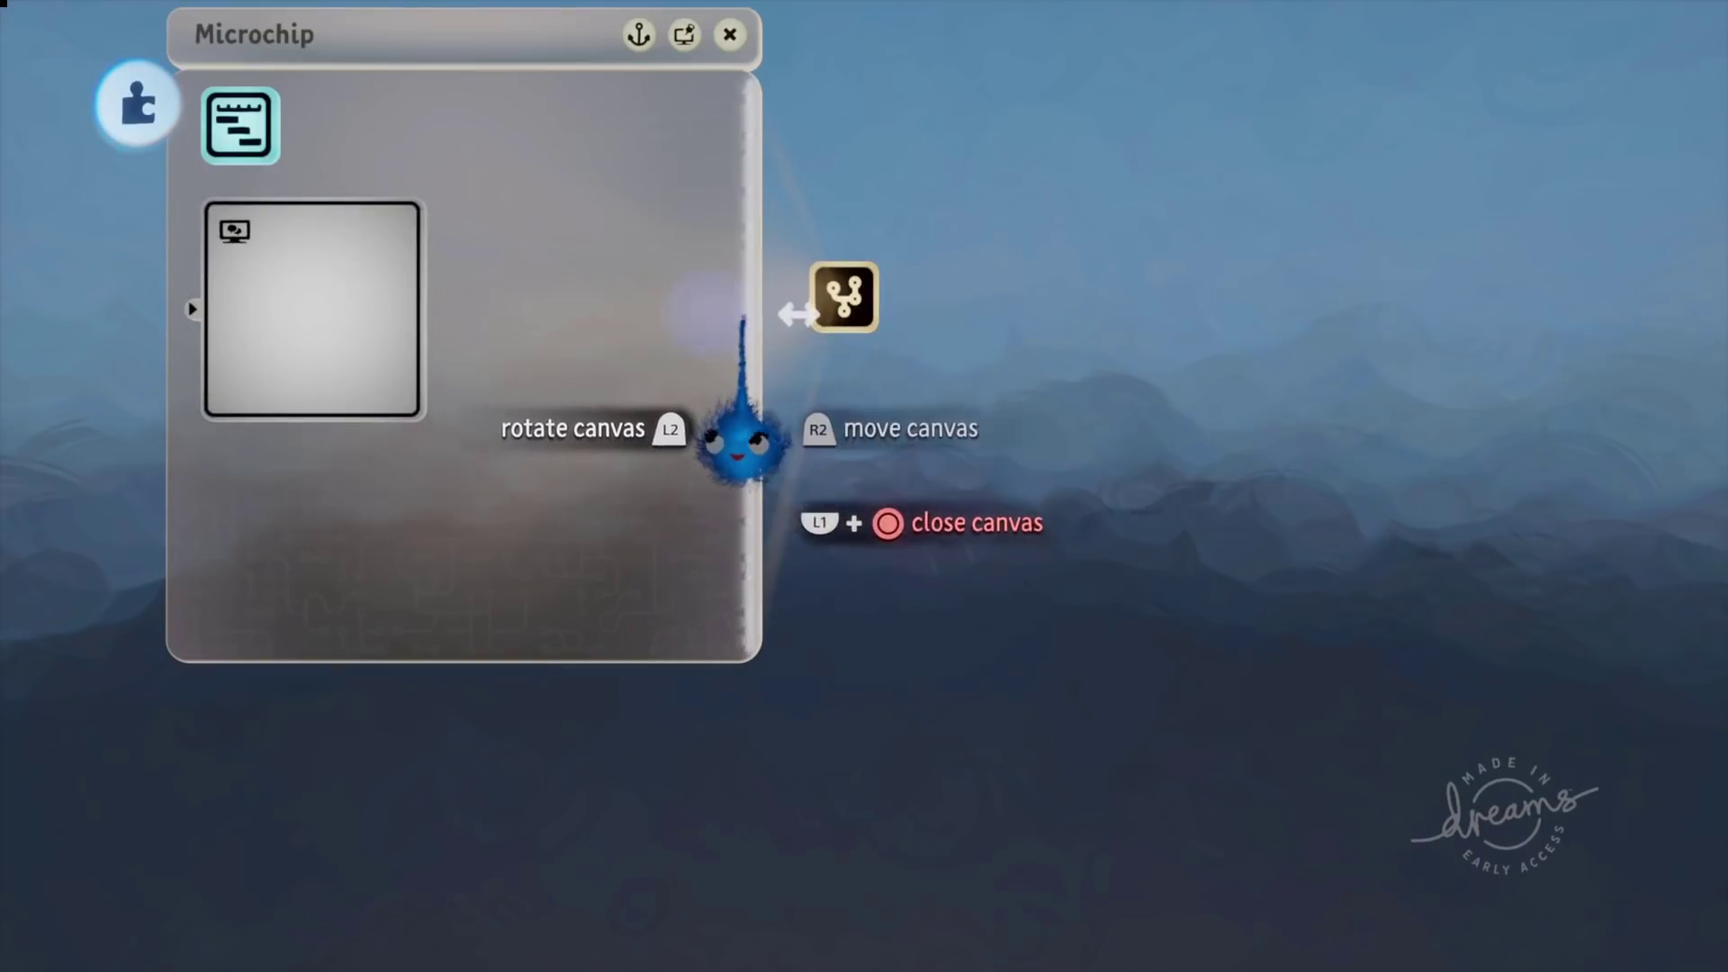
{"action": "left_click_drag", "start_coordinate": [752, 326], "coordinate": [727, 285]}
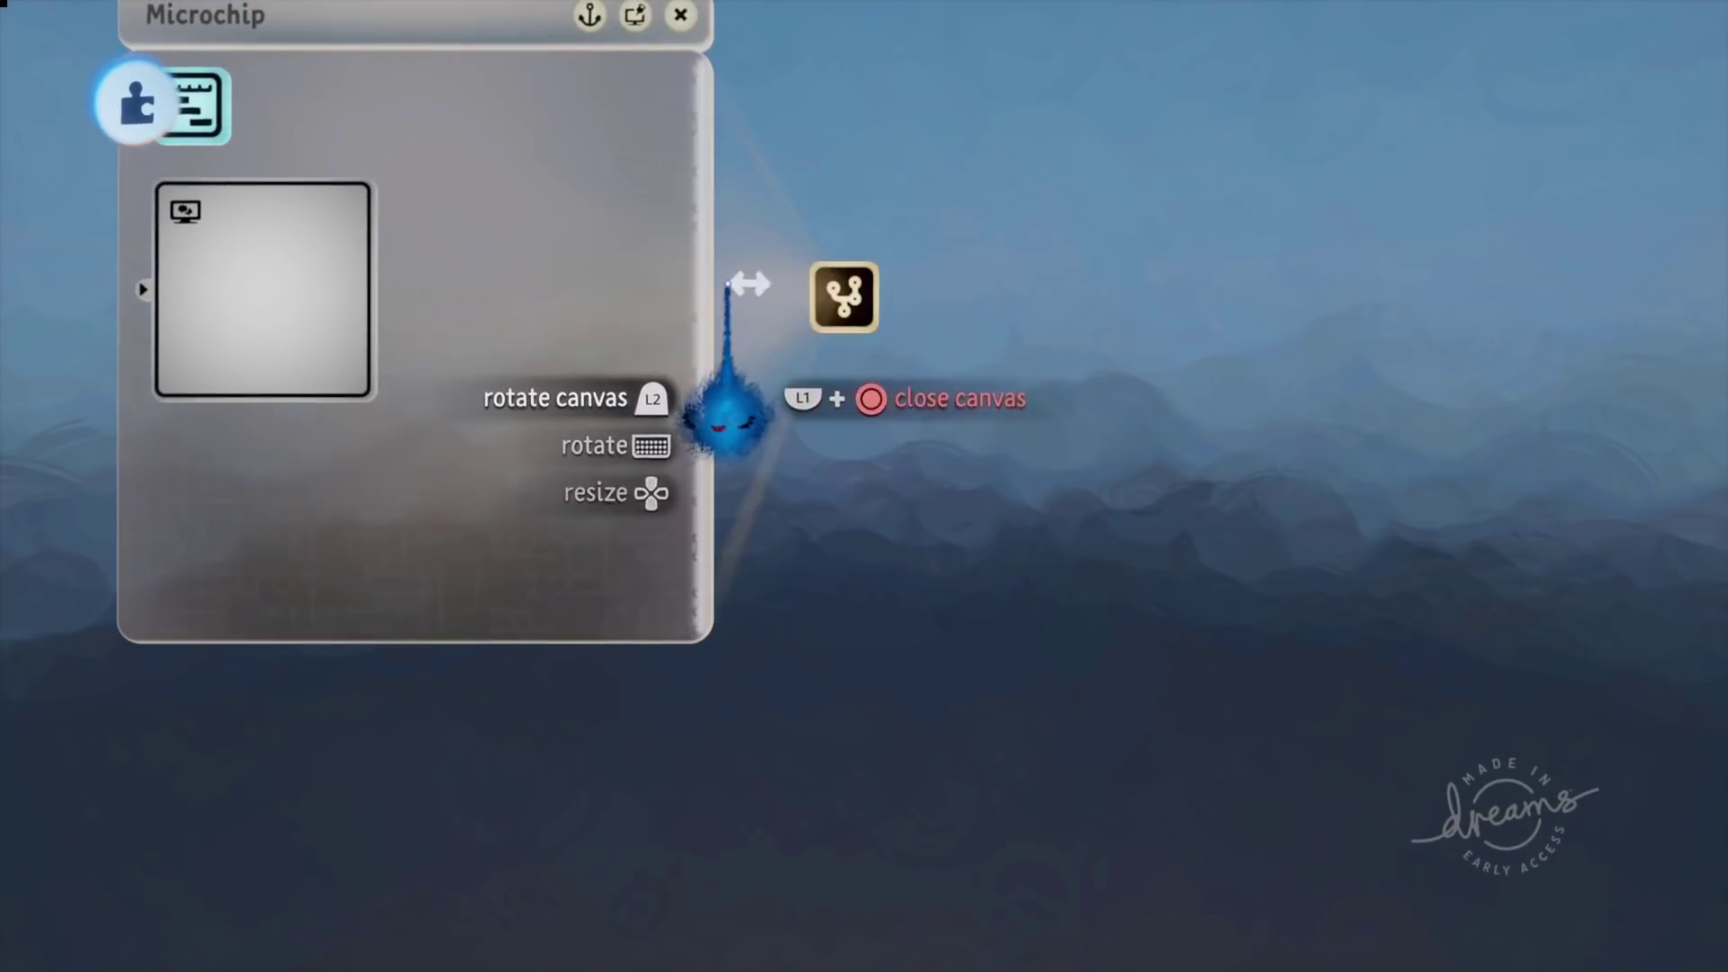
{"action": "left_click_drag", "start_coordinate": [707, 407], "coordinate": [1624, 455]}
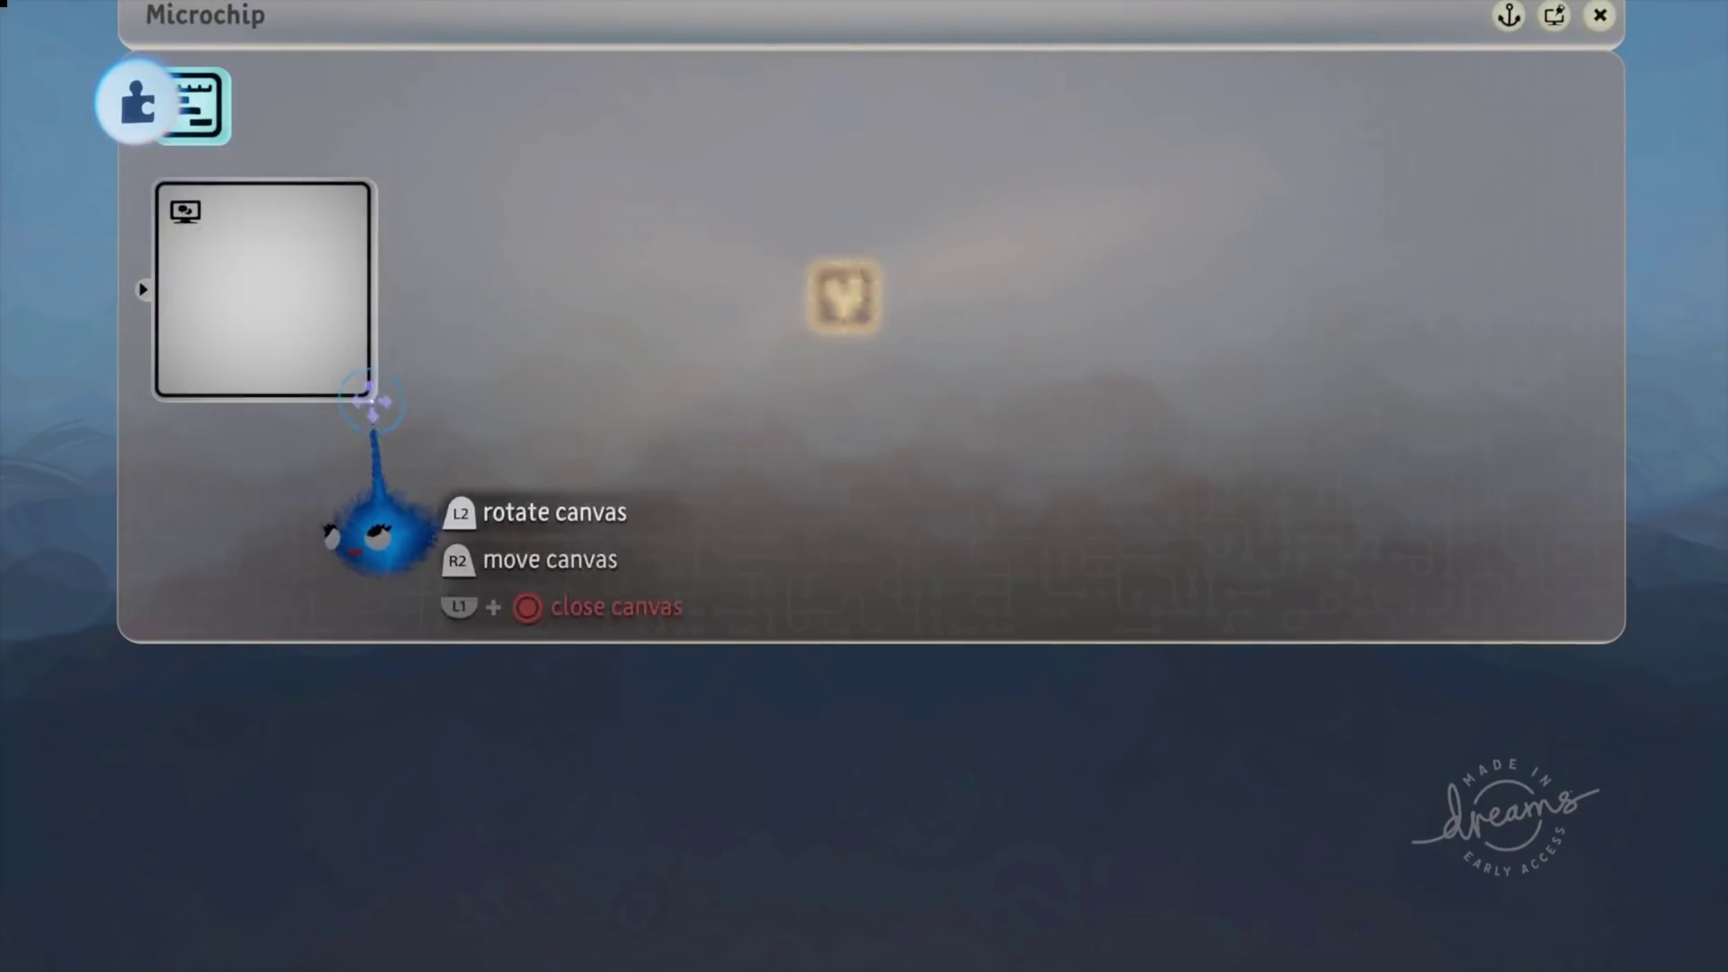
Leave the Text Displayer's text empty, turn off its text box's horizontal auto-sizing, and set Text Box Curviness to 0%.
{"action": "left_click", "coordinate": [292, 285]}
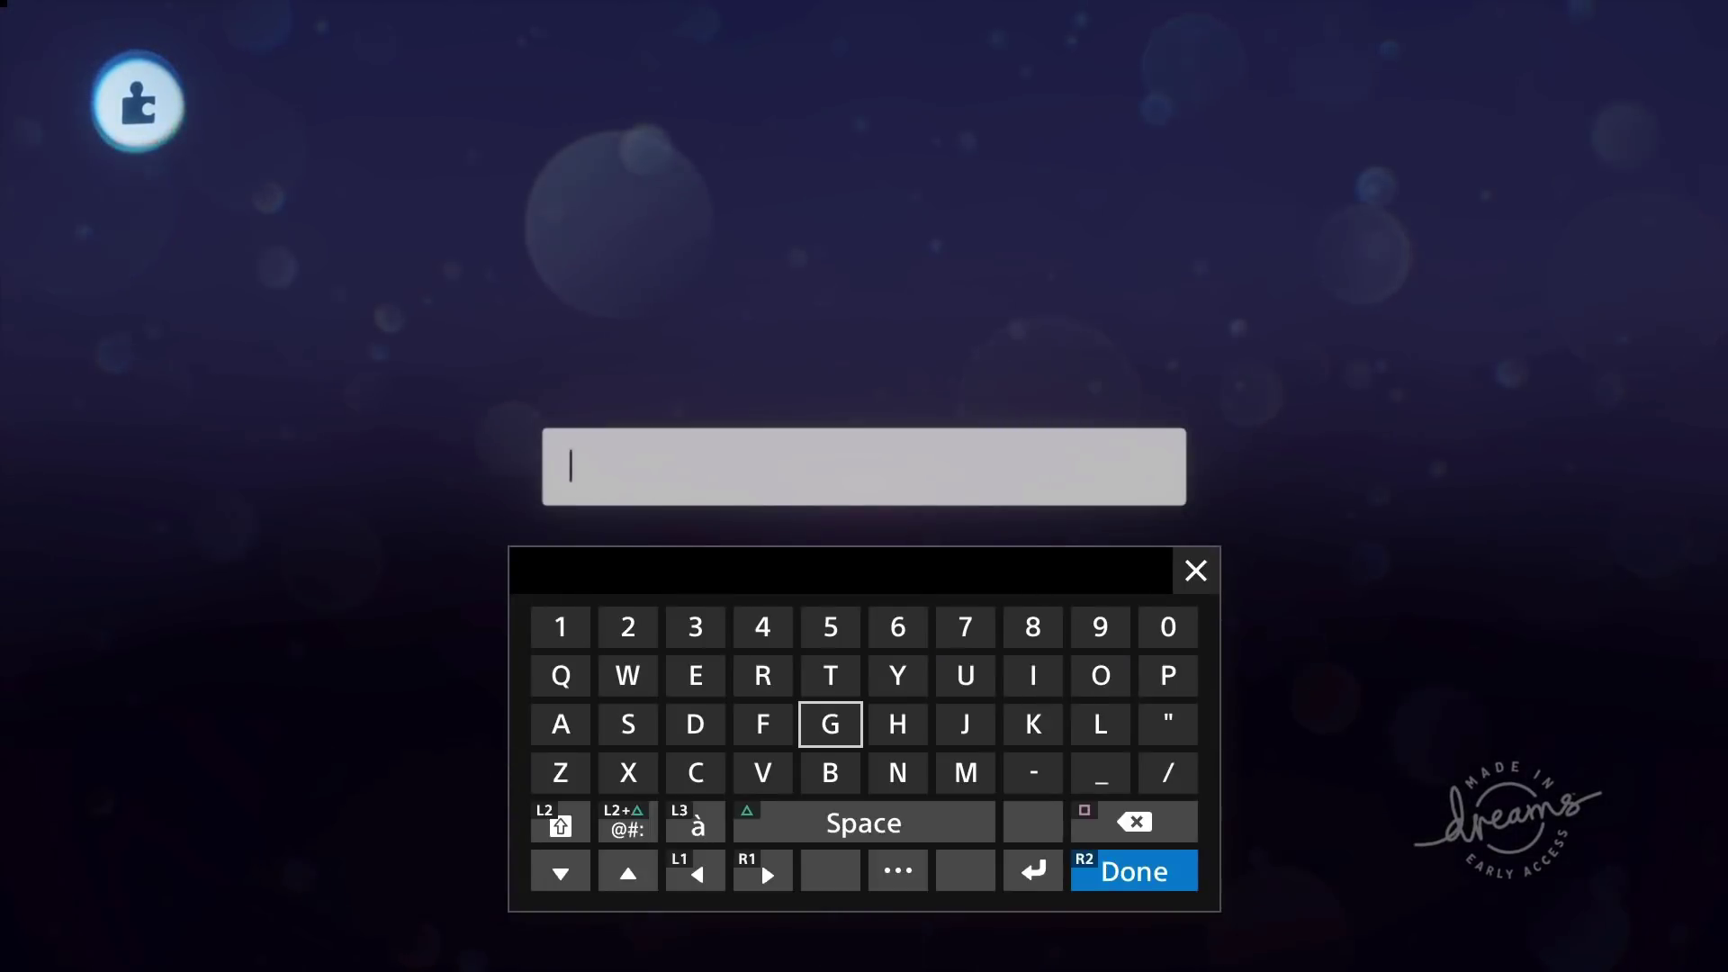
{"action": "key", "text": "Escape"}
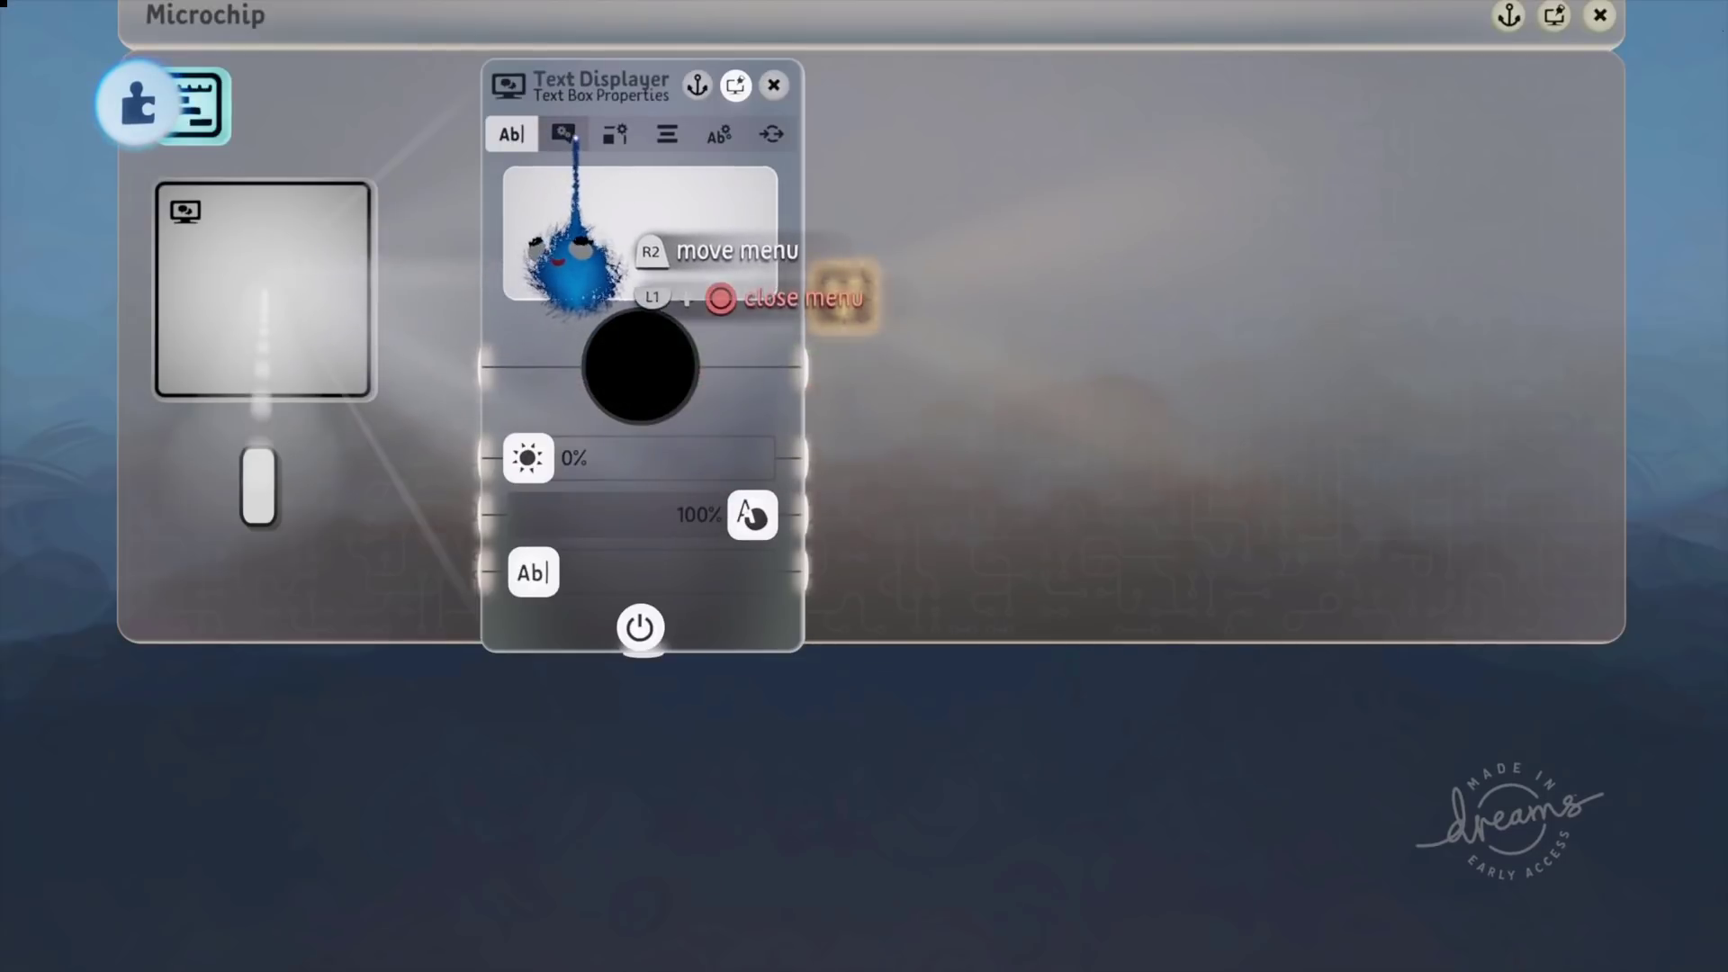
{"action": "left_click", "coordinate": [575, 137]}
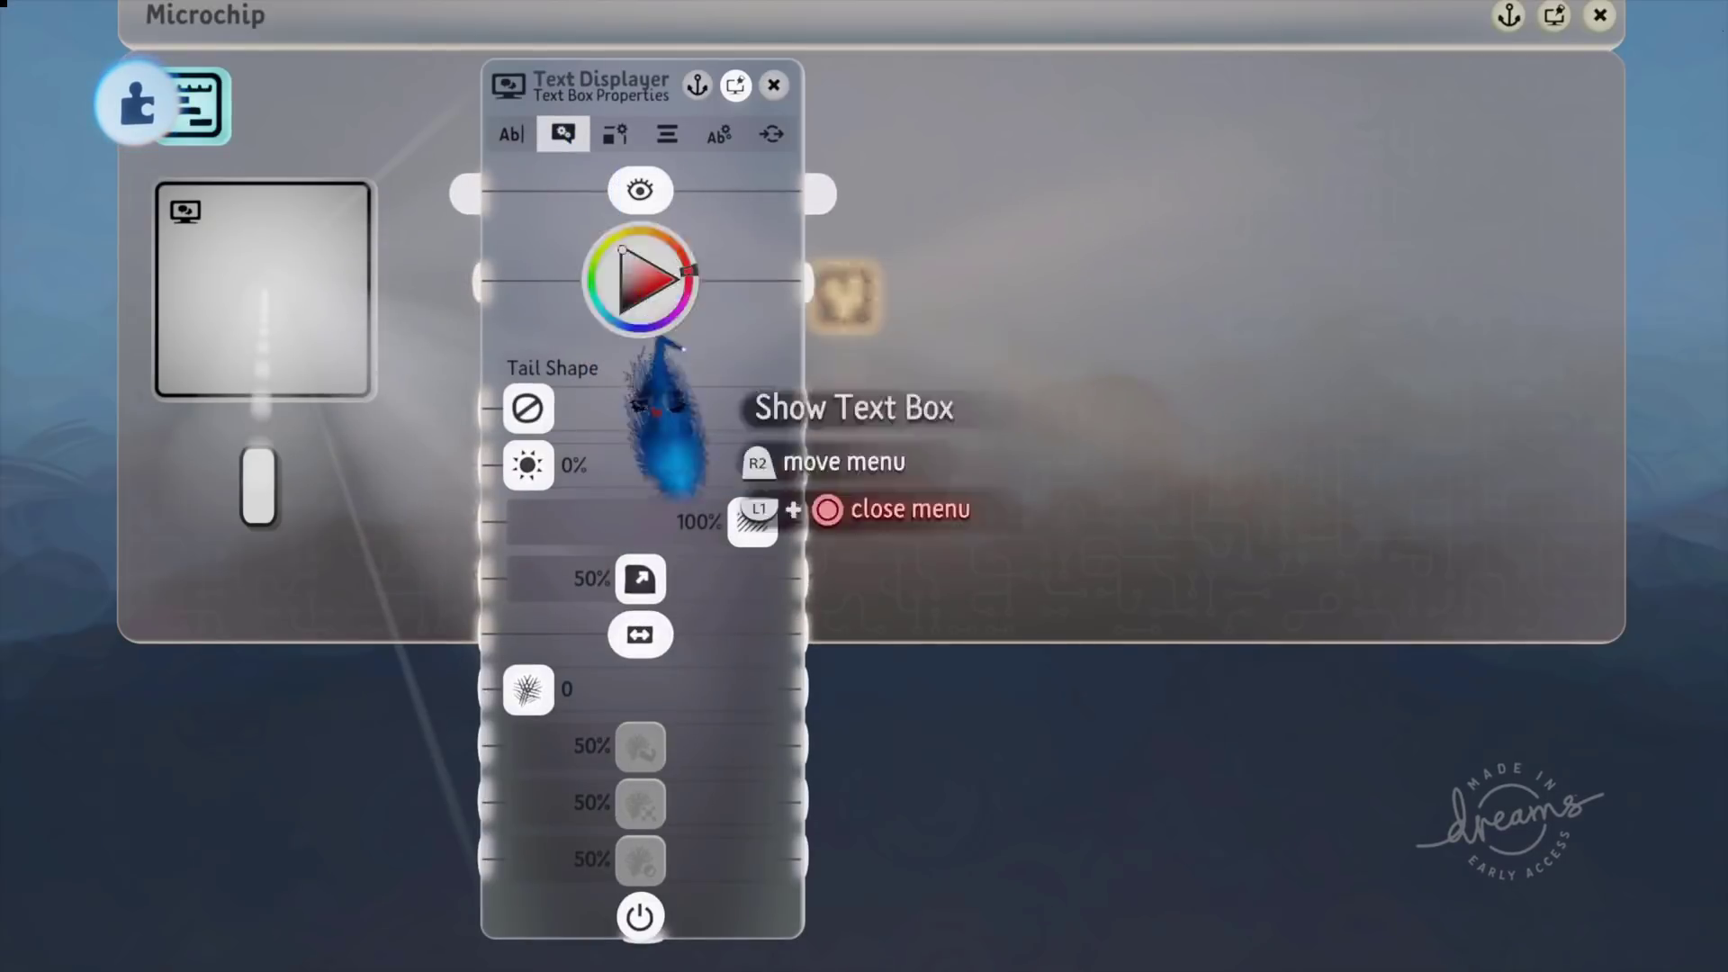
{"action": "left_click", "coordinate": [639, 634]}
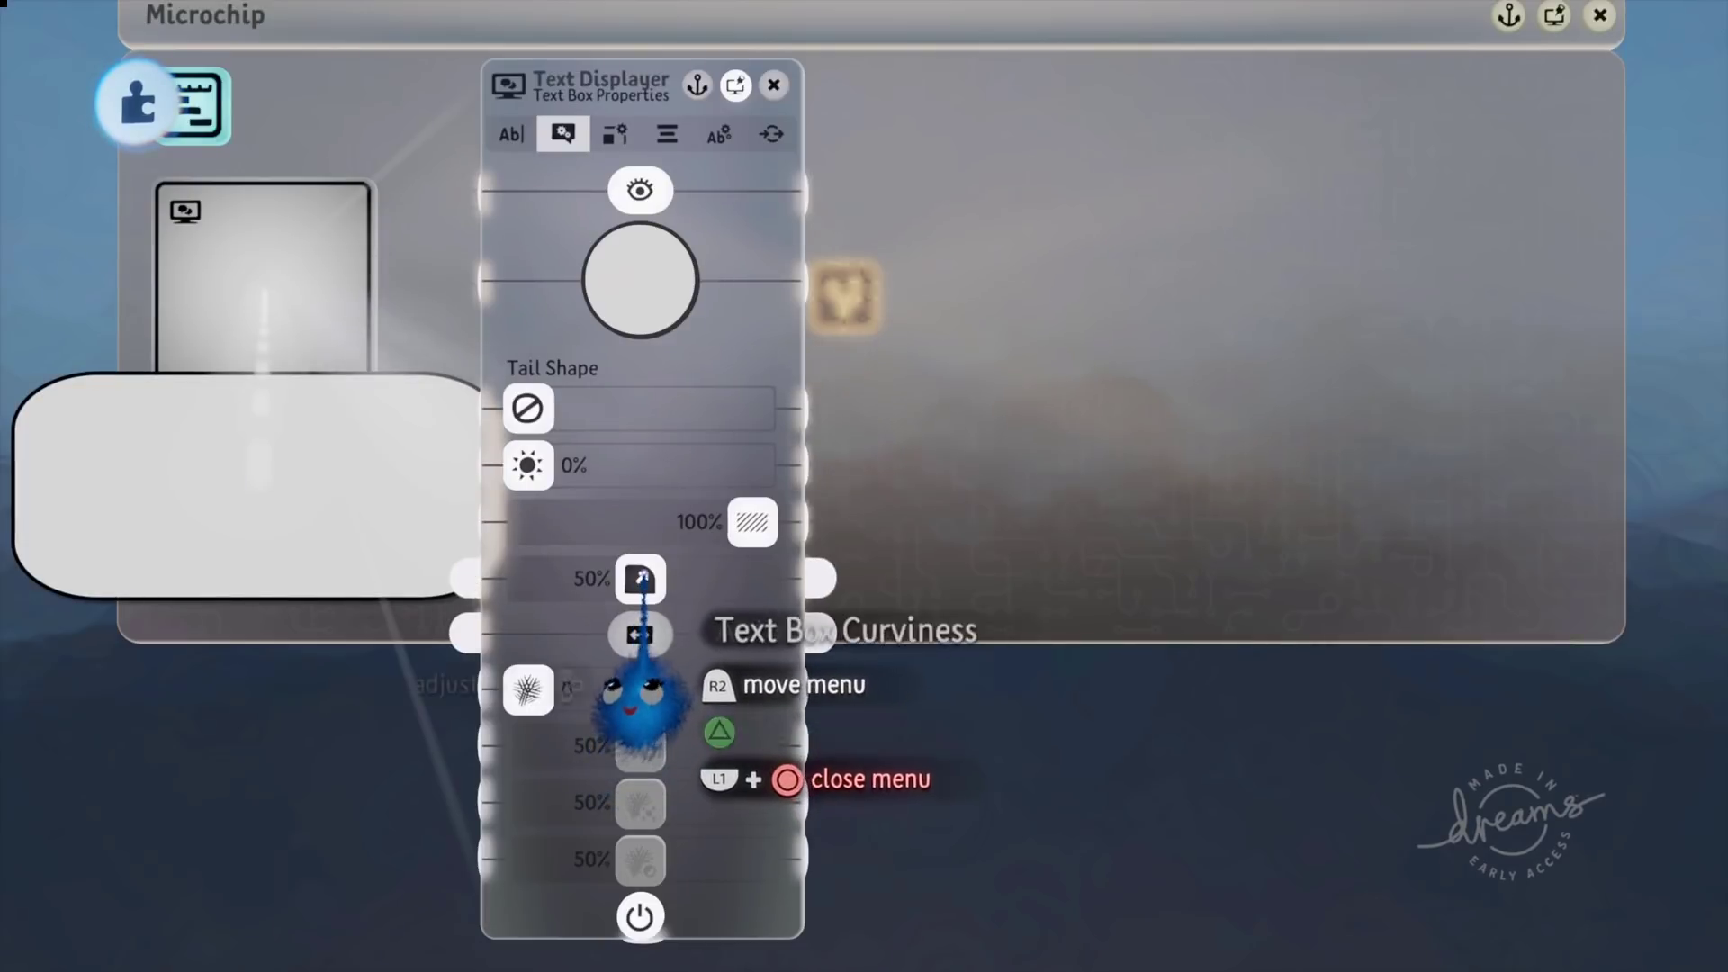
{"action": "left_click_drag", "start_coordinate": [640, 578], "coordinate": [450, 621]}
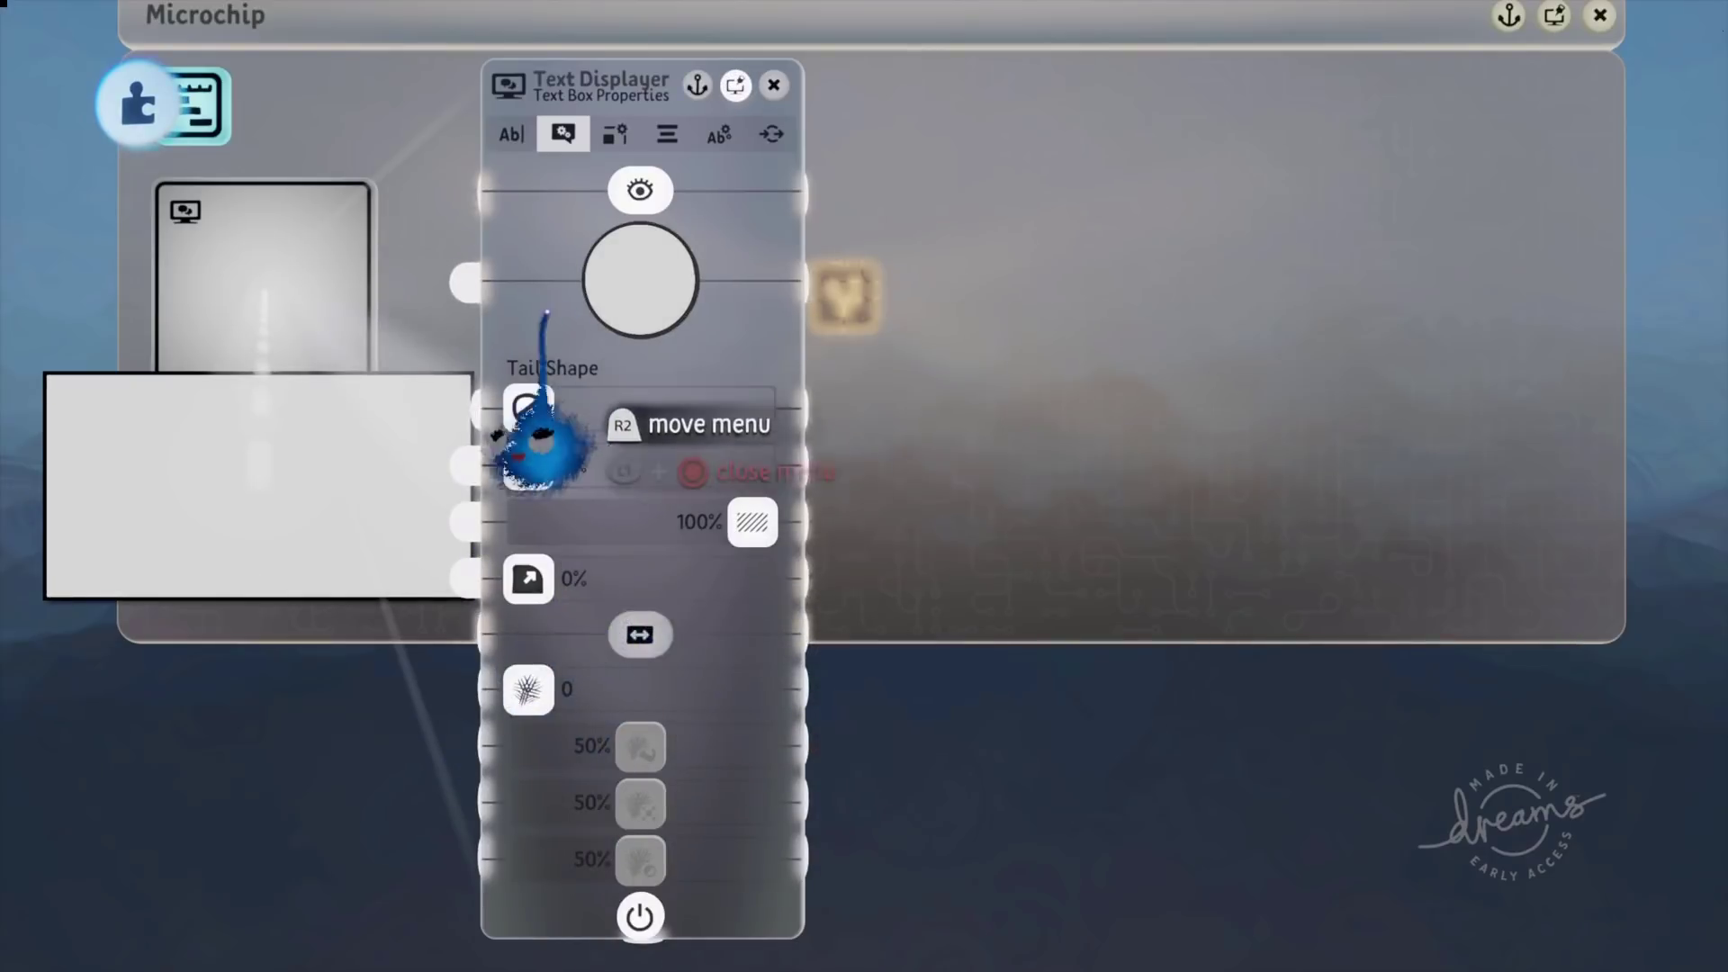
Hide the Text Displayer's border and set its Text Box Colour to black.
{"action": "left_click", "coordinate": [616, 142]}
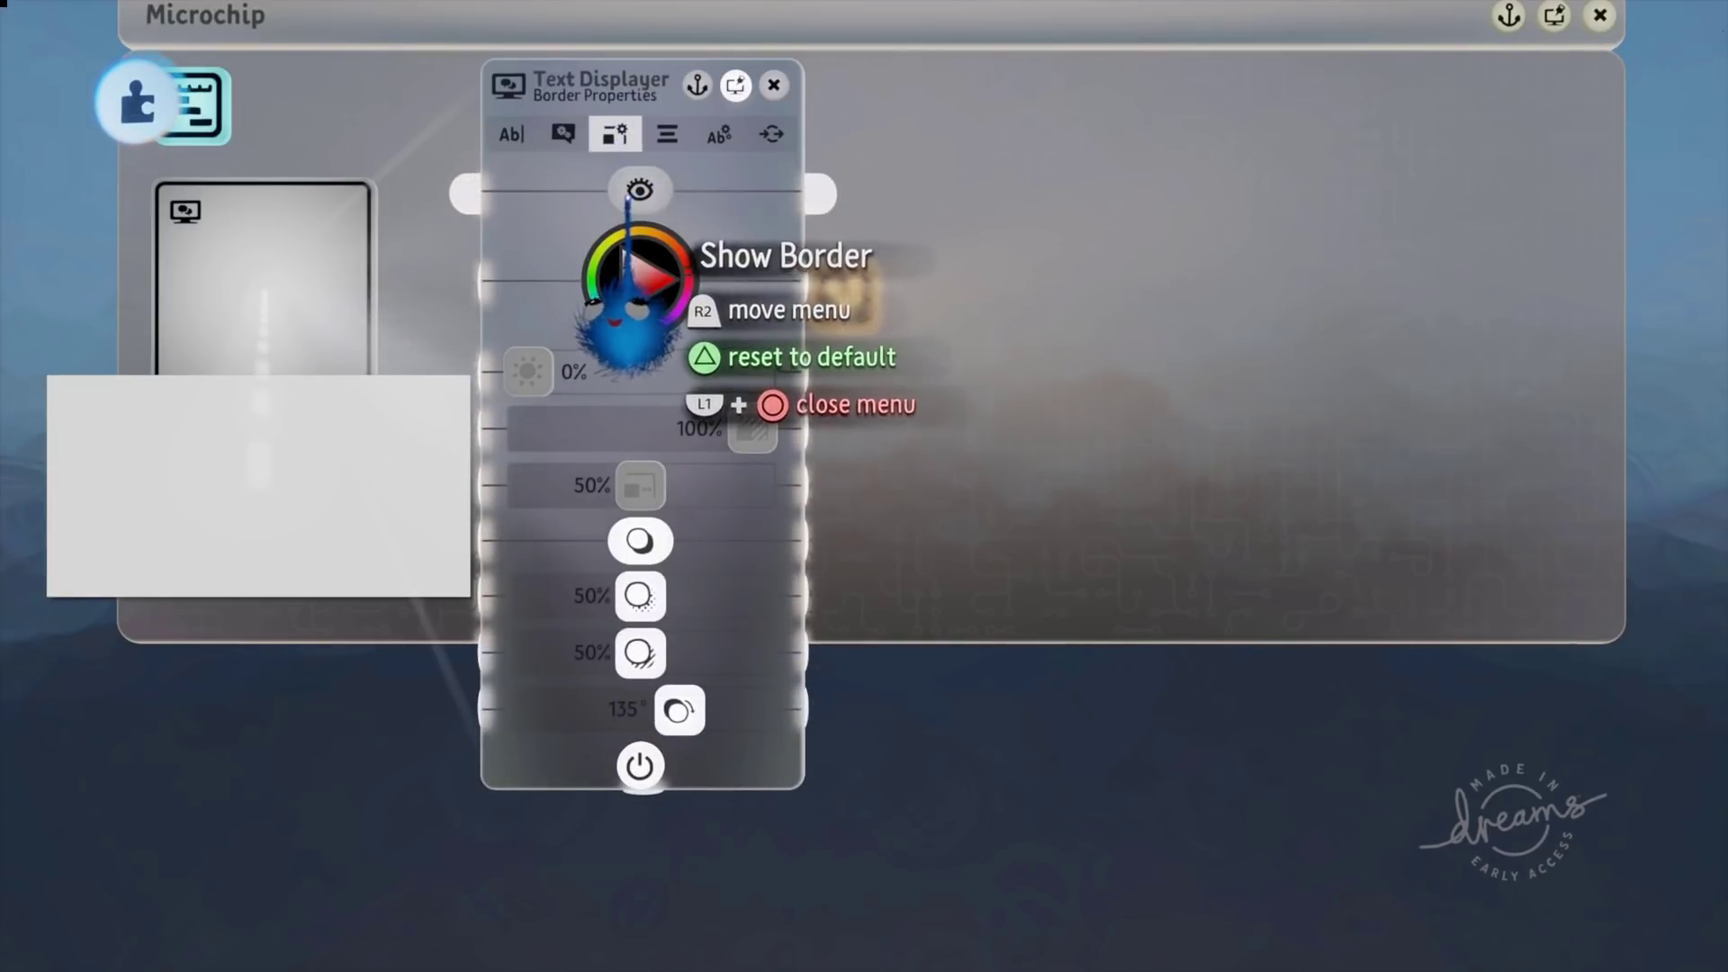
{"action": "left_click", "coordinate": [564, 133]}
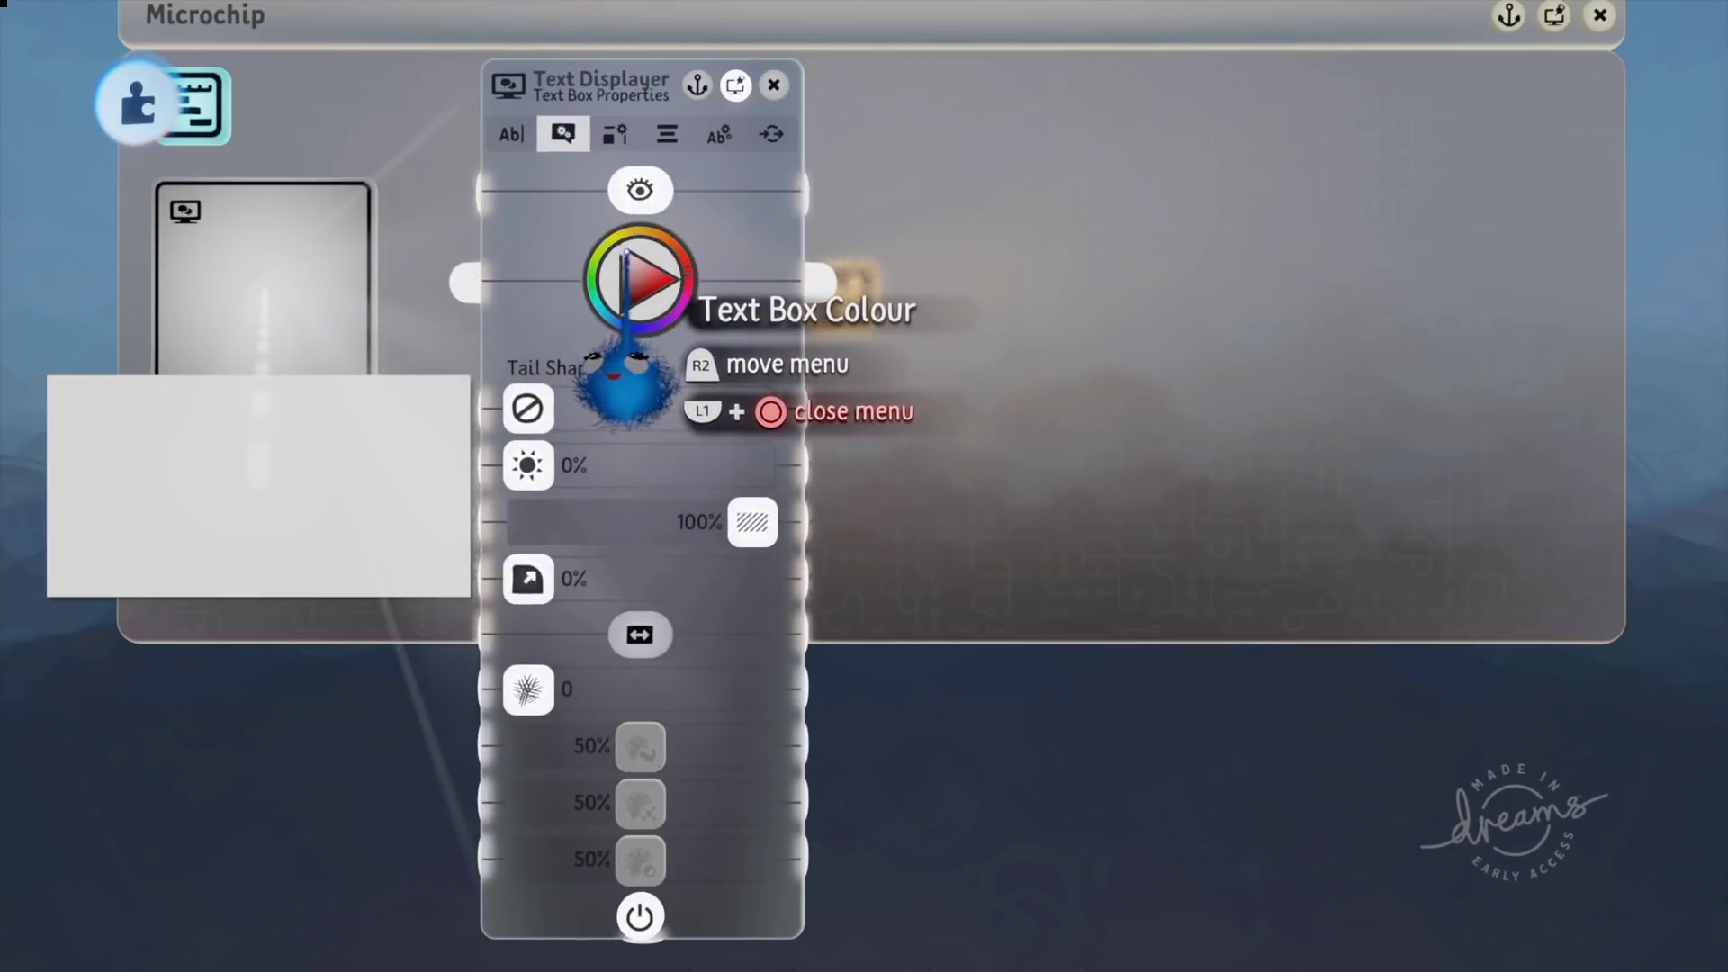
{"action": "left_click_drag", "start_coordinate": [624, 387], "coordinate": [596, 612]}
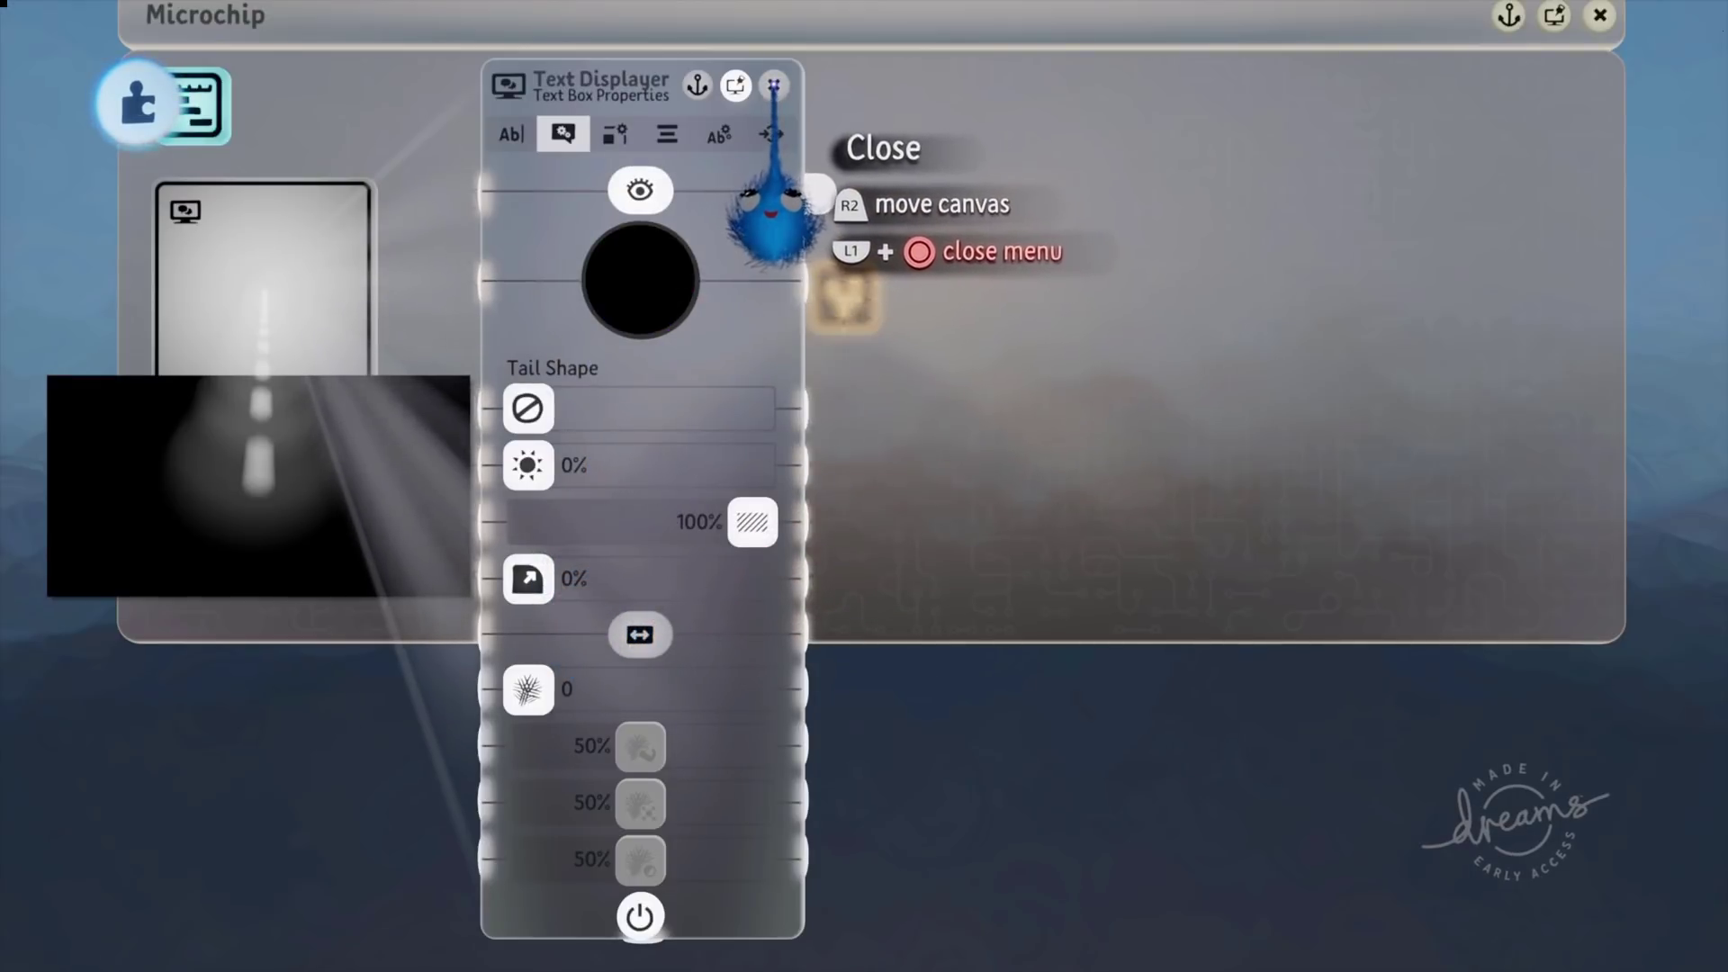
Set the Text Displayer's Horizontal Alignment to left.
{"action": "left_click", "coordinate": [719, 135]}
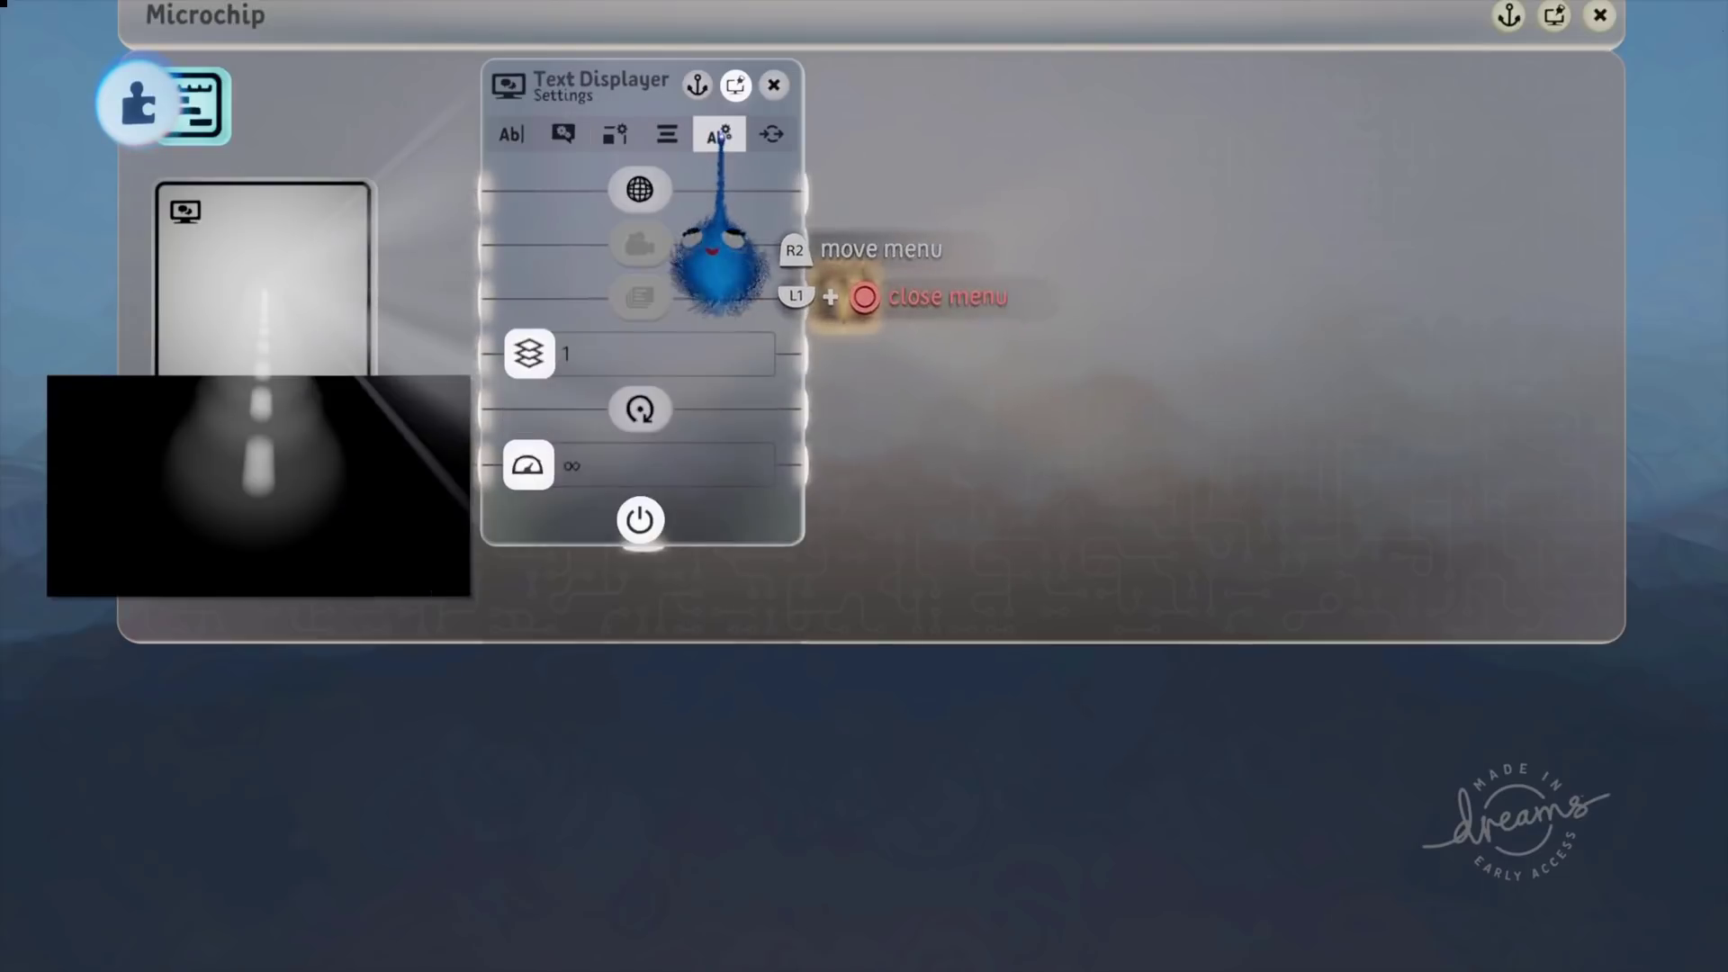
{"action": "left_click", "coordinate": [675, 135]}
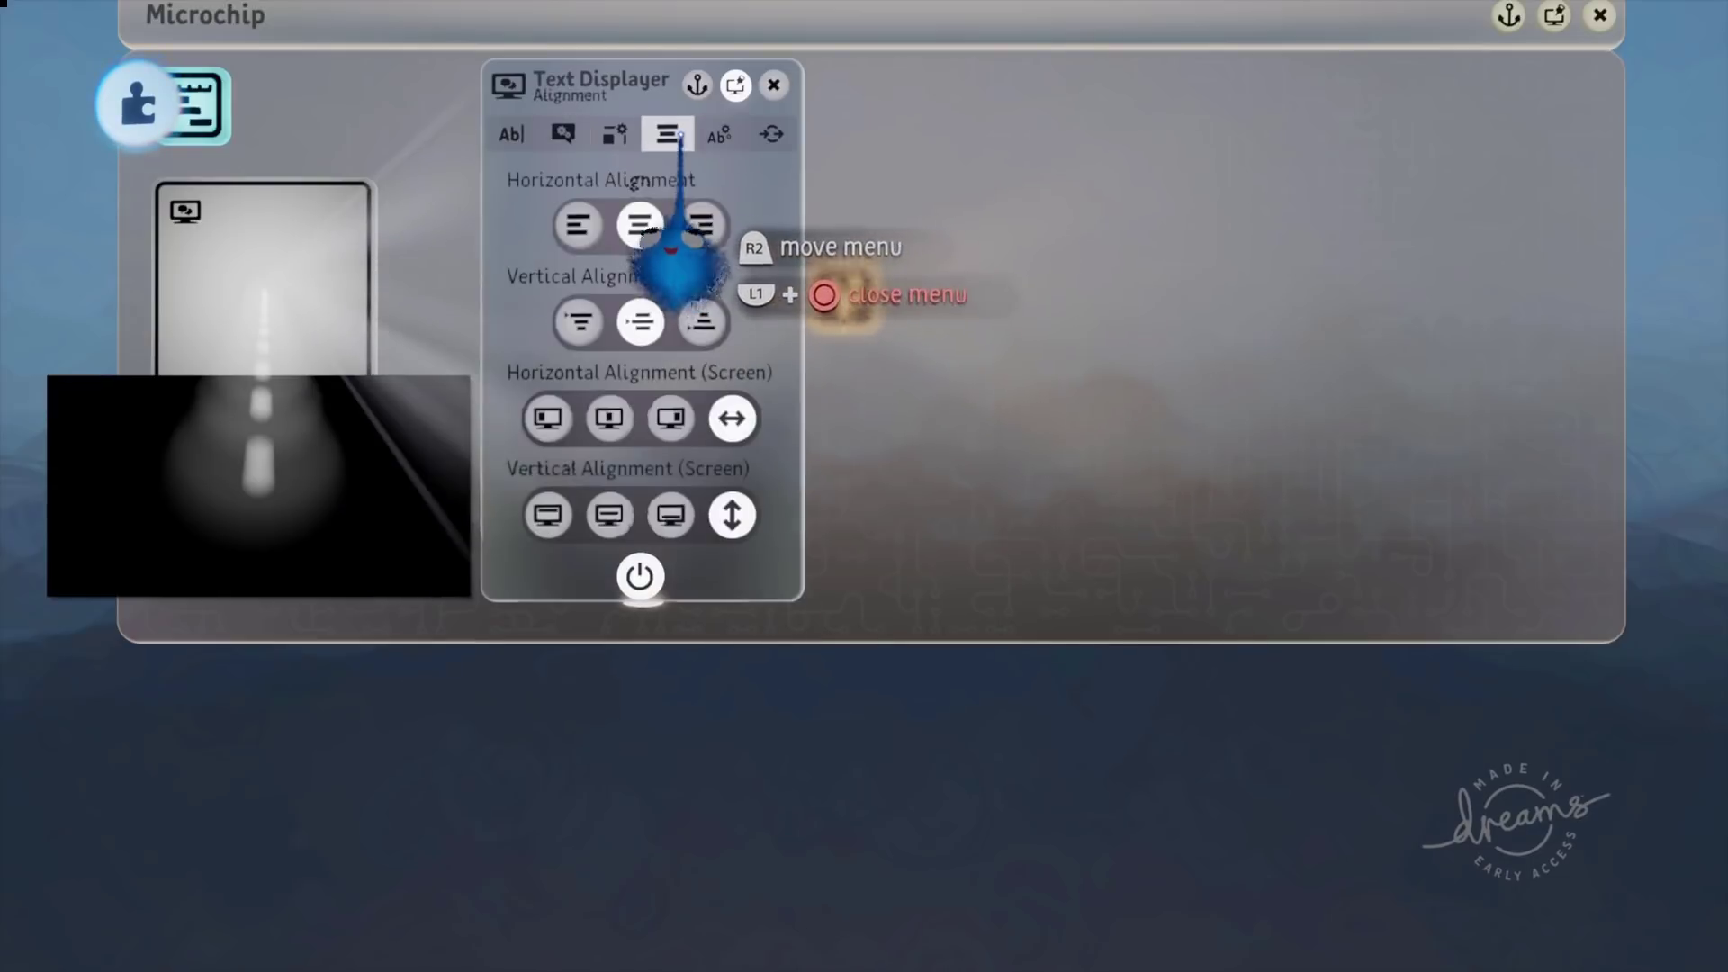
{"action": "left_click", "coordinate": [576, 225]}
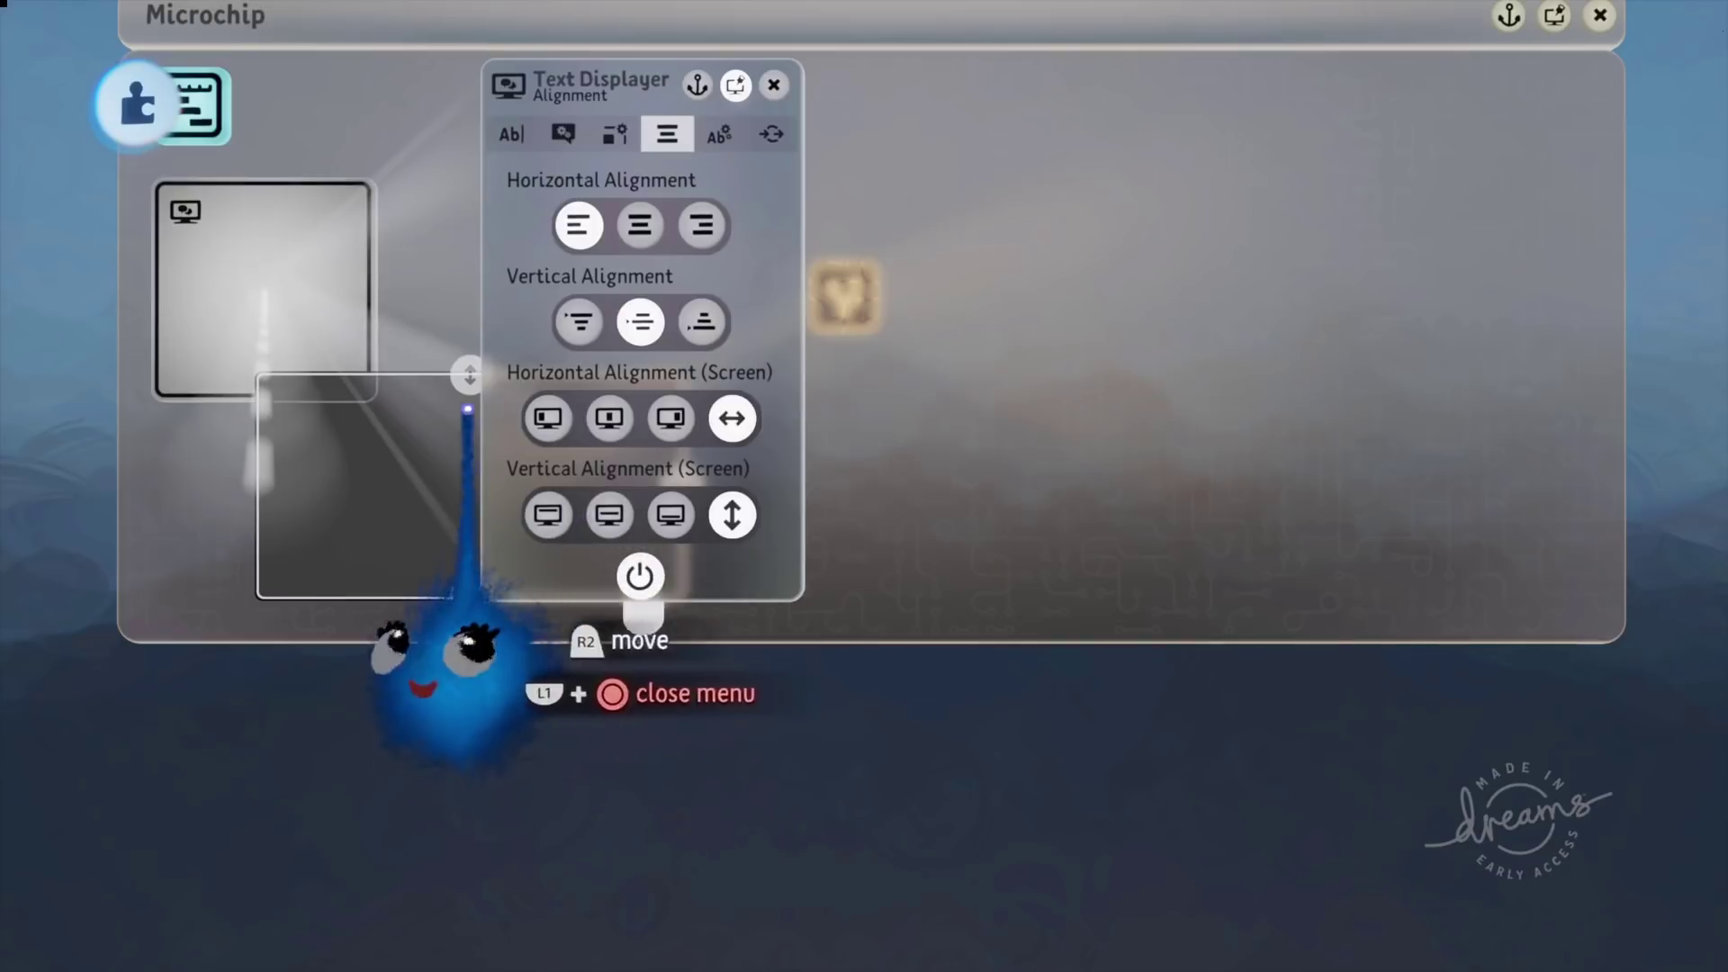
Reshape the black text box into a long, low bar centred below the microchip canvas and close its settings.
{"action": "left_click_drag", "start_coordinate": [467, 376], "coordinate": [571, 801]}
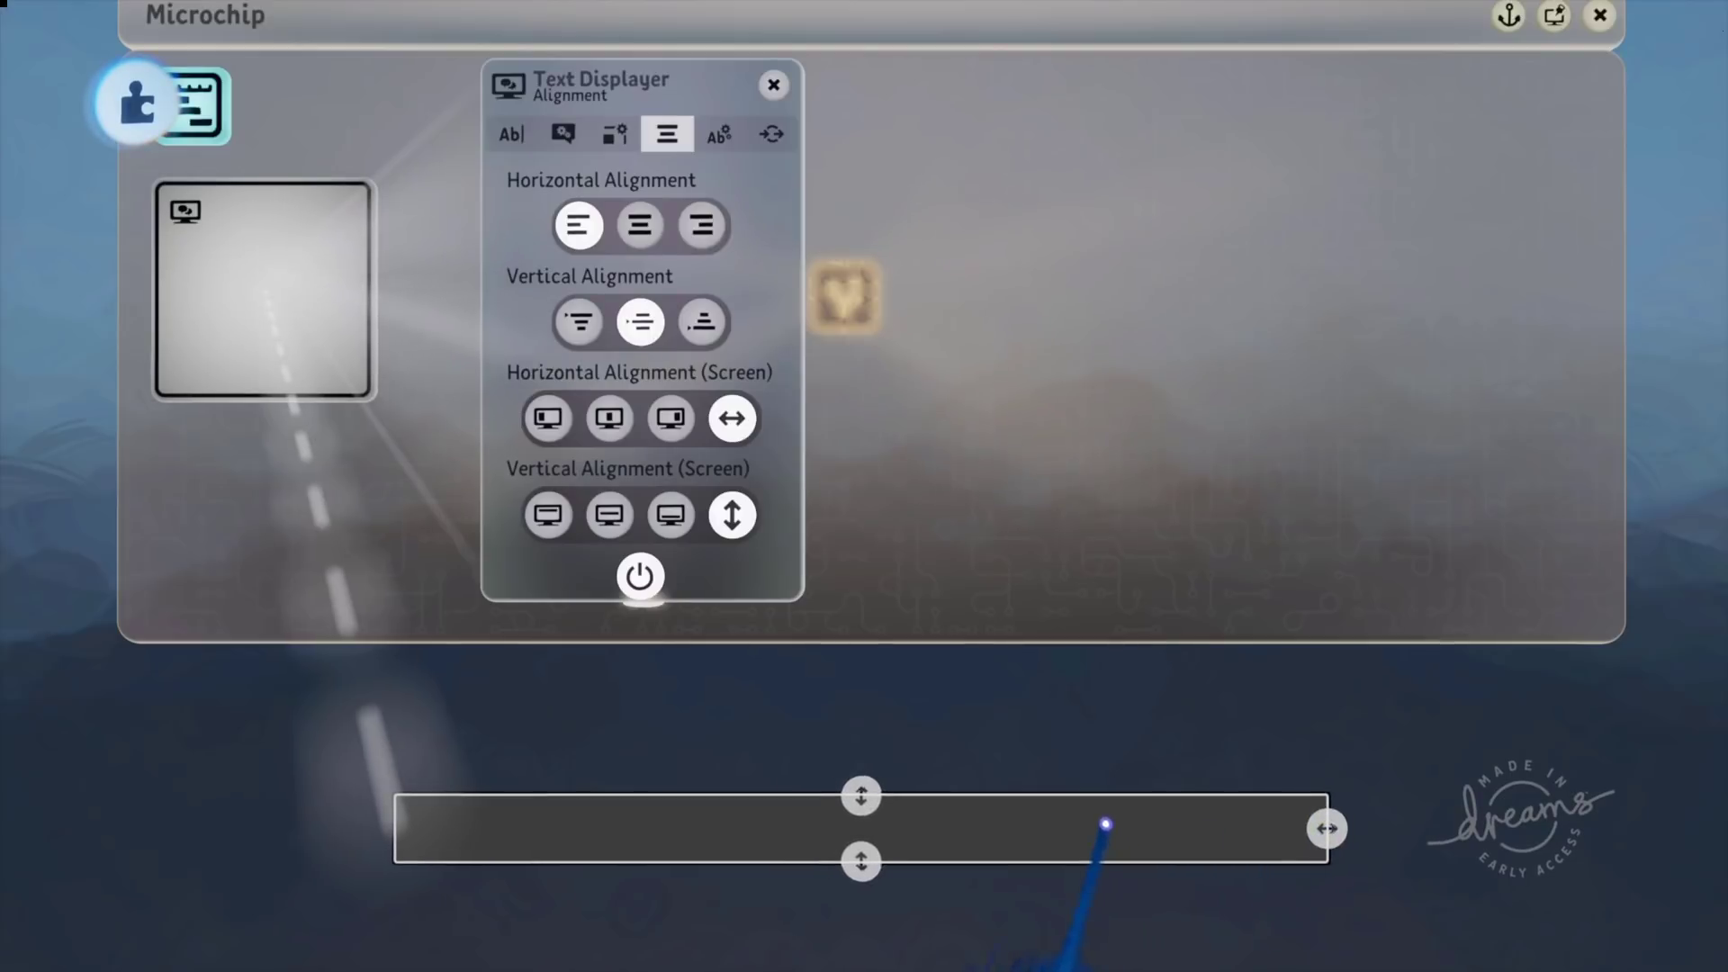
{"action": "left_click_drag", "start_coordinate": [1105, 823], "coordinate": [1077, 831]}
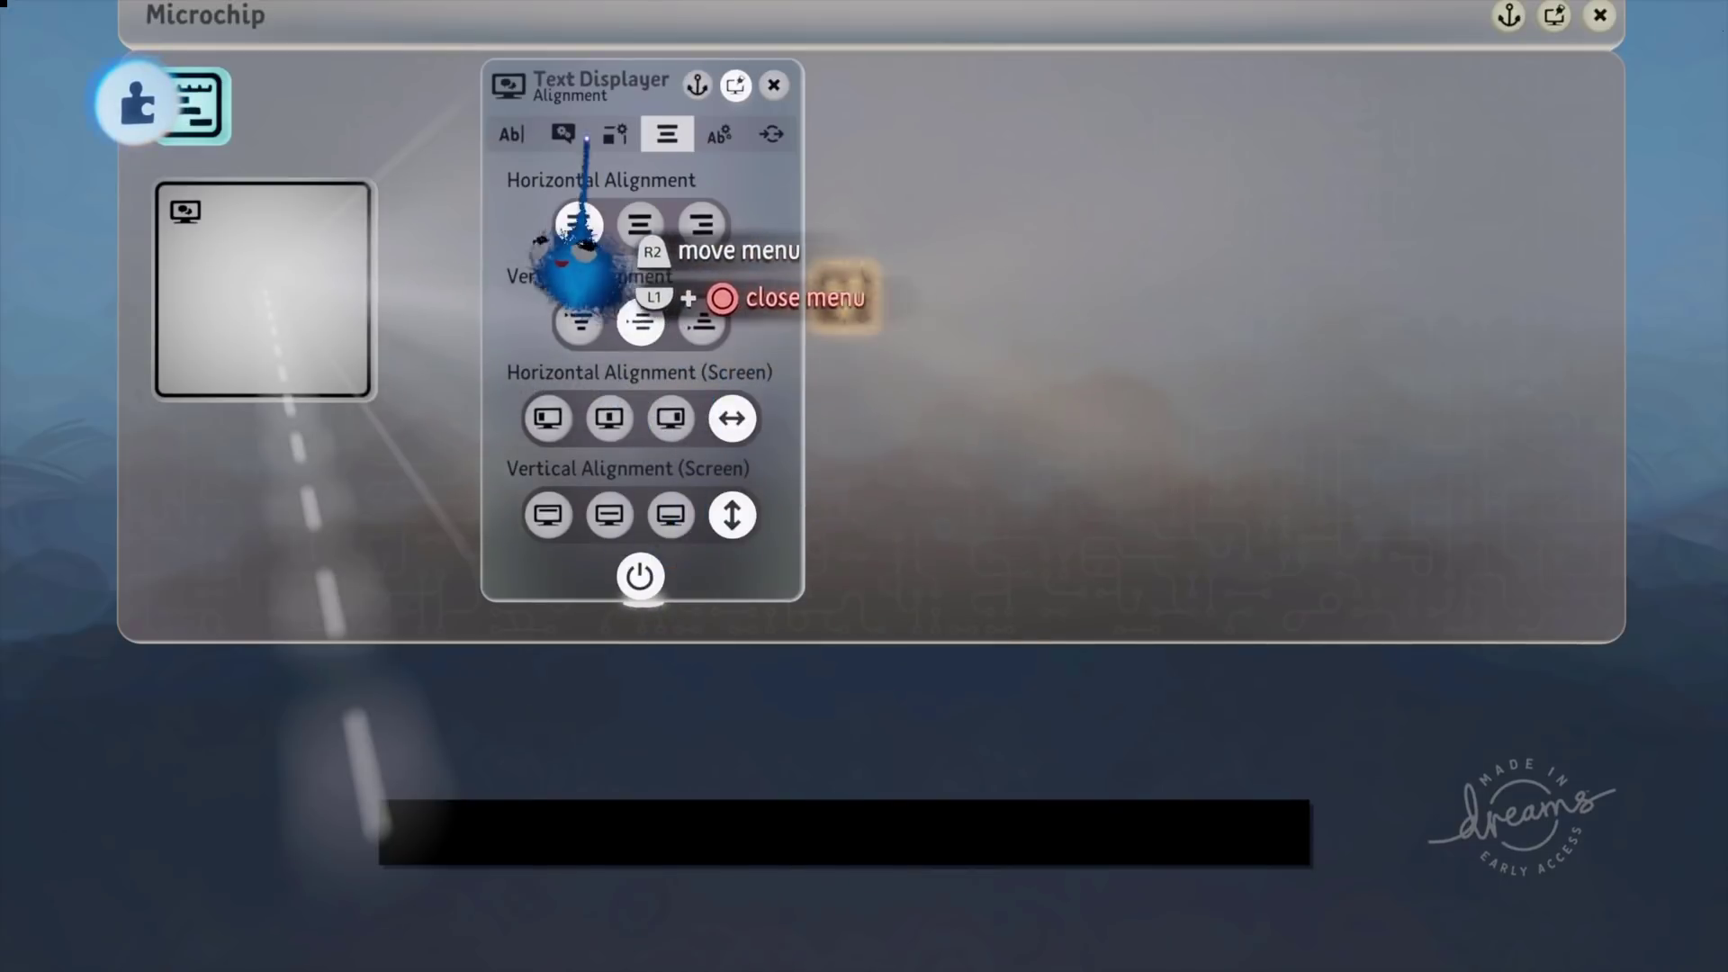
{"action": "left_click", "coordinate": [773, 84]}
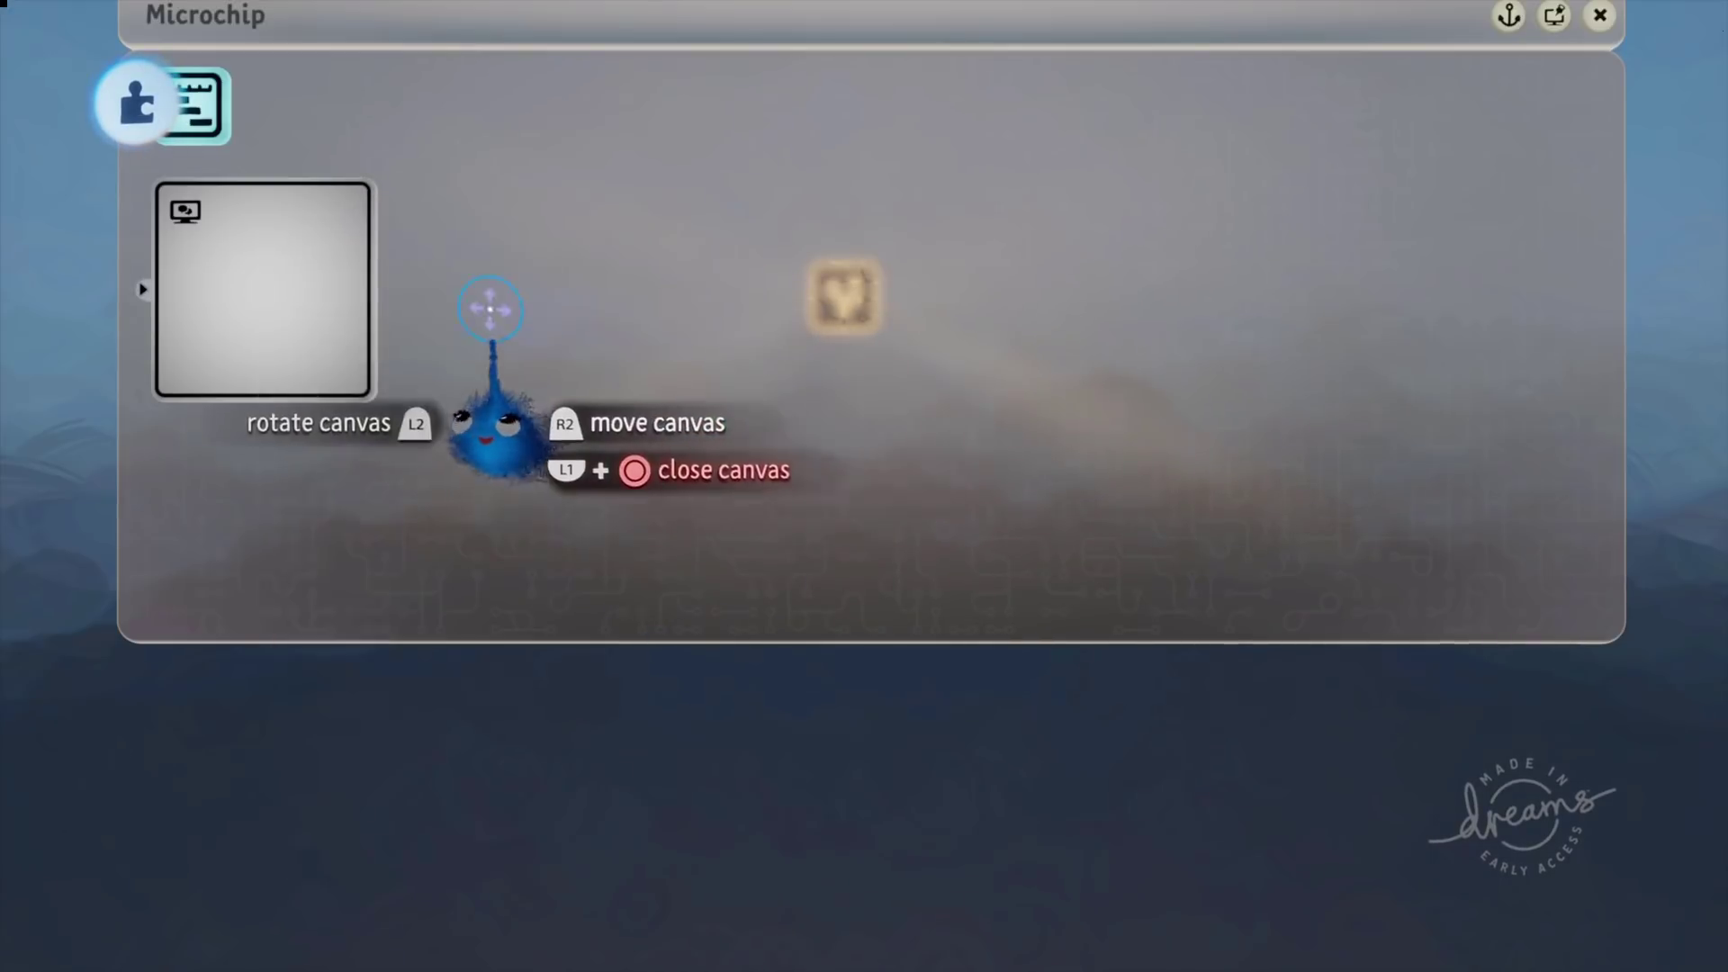
Clone the Text Displayer alongside the original in the microchip and set the clone's Text Box Colour to white.
{"action": "mouse_move", "coordinate": [270, 289]}
{"action": "left_mouse_down"}
{"action": "mouse_move", "coordinate": [436, 254]}
{"action": "mouse_move", "coordinate": [526, 290]}
{"action": "mouse_move", "coordinate": [510, 300]}
{"action": "left_mouse_up"}
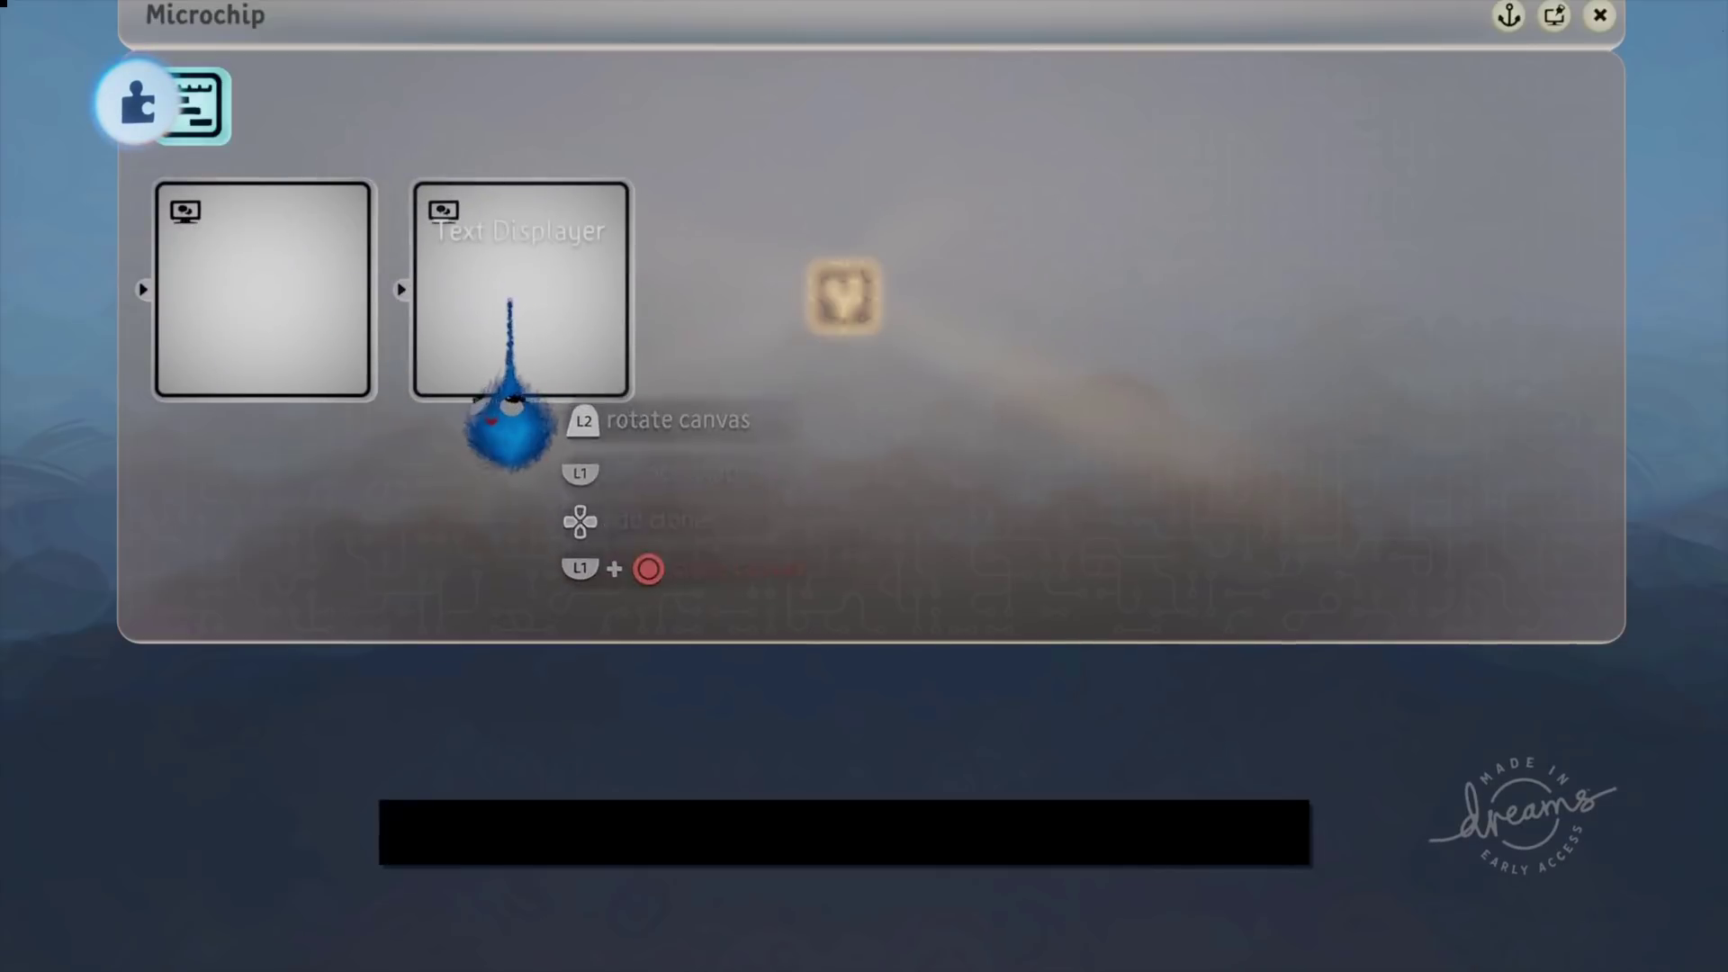
{"action": "left_click", "coordinate": [501, 301]}
{"action": "left_click", "coordinate": [762, 132]}
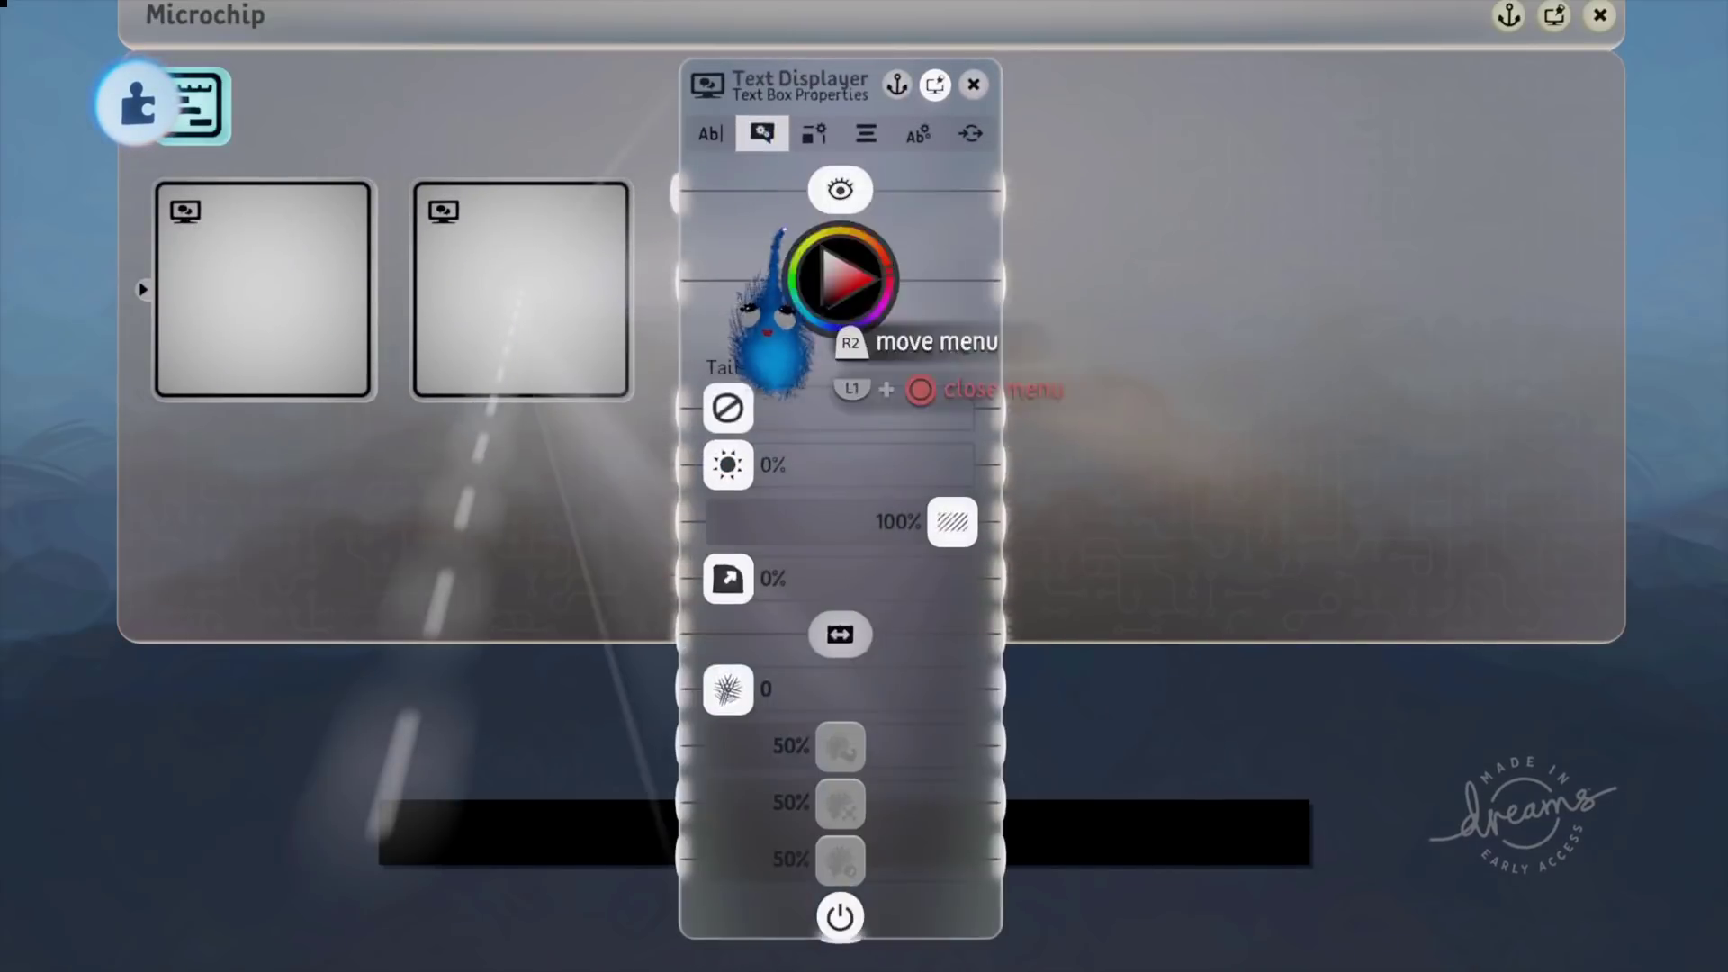
{"action": "left_click_drag", "start_coordinate": [822, 307], "coordinate": [787, 83]}
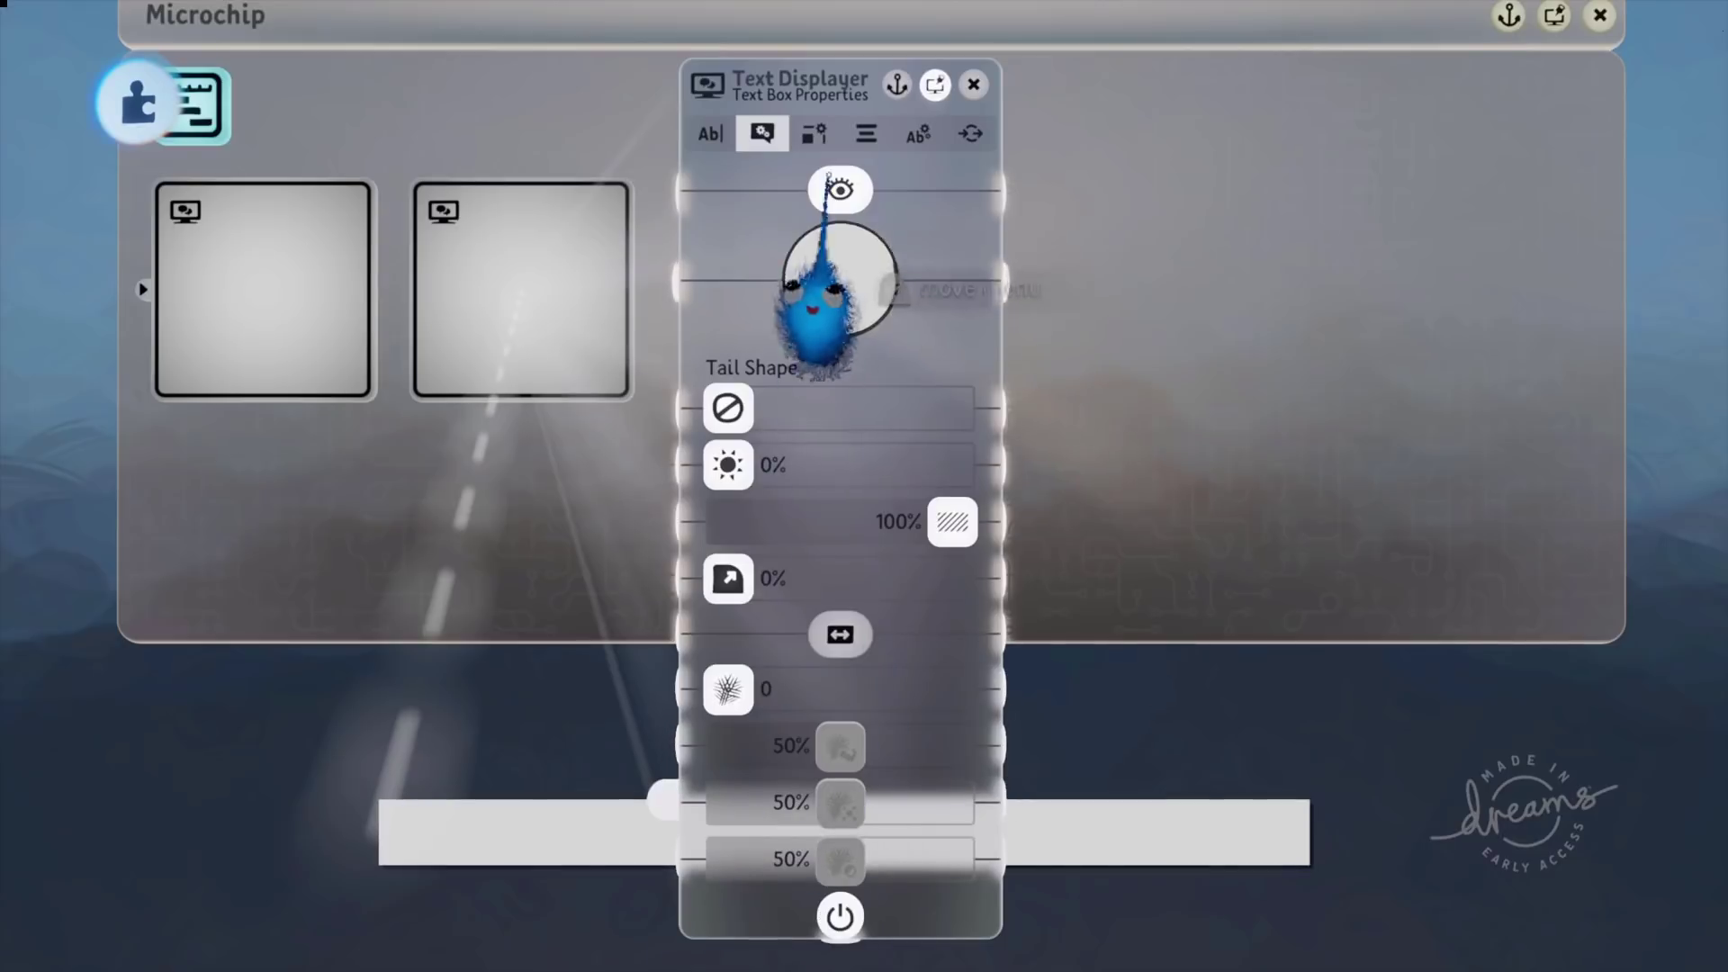
Move the clone's settings clear of the bar and reduce its white text box to a thin strip.
{"action": "left_click_drag", "start_coordinate": [805, 83], "coordinate": [1512, 86]}
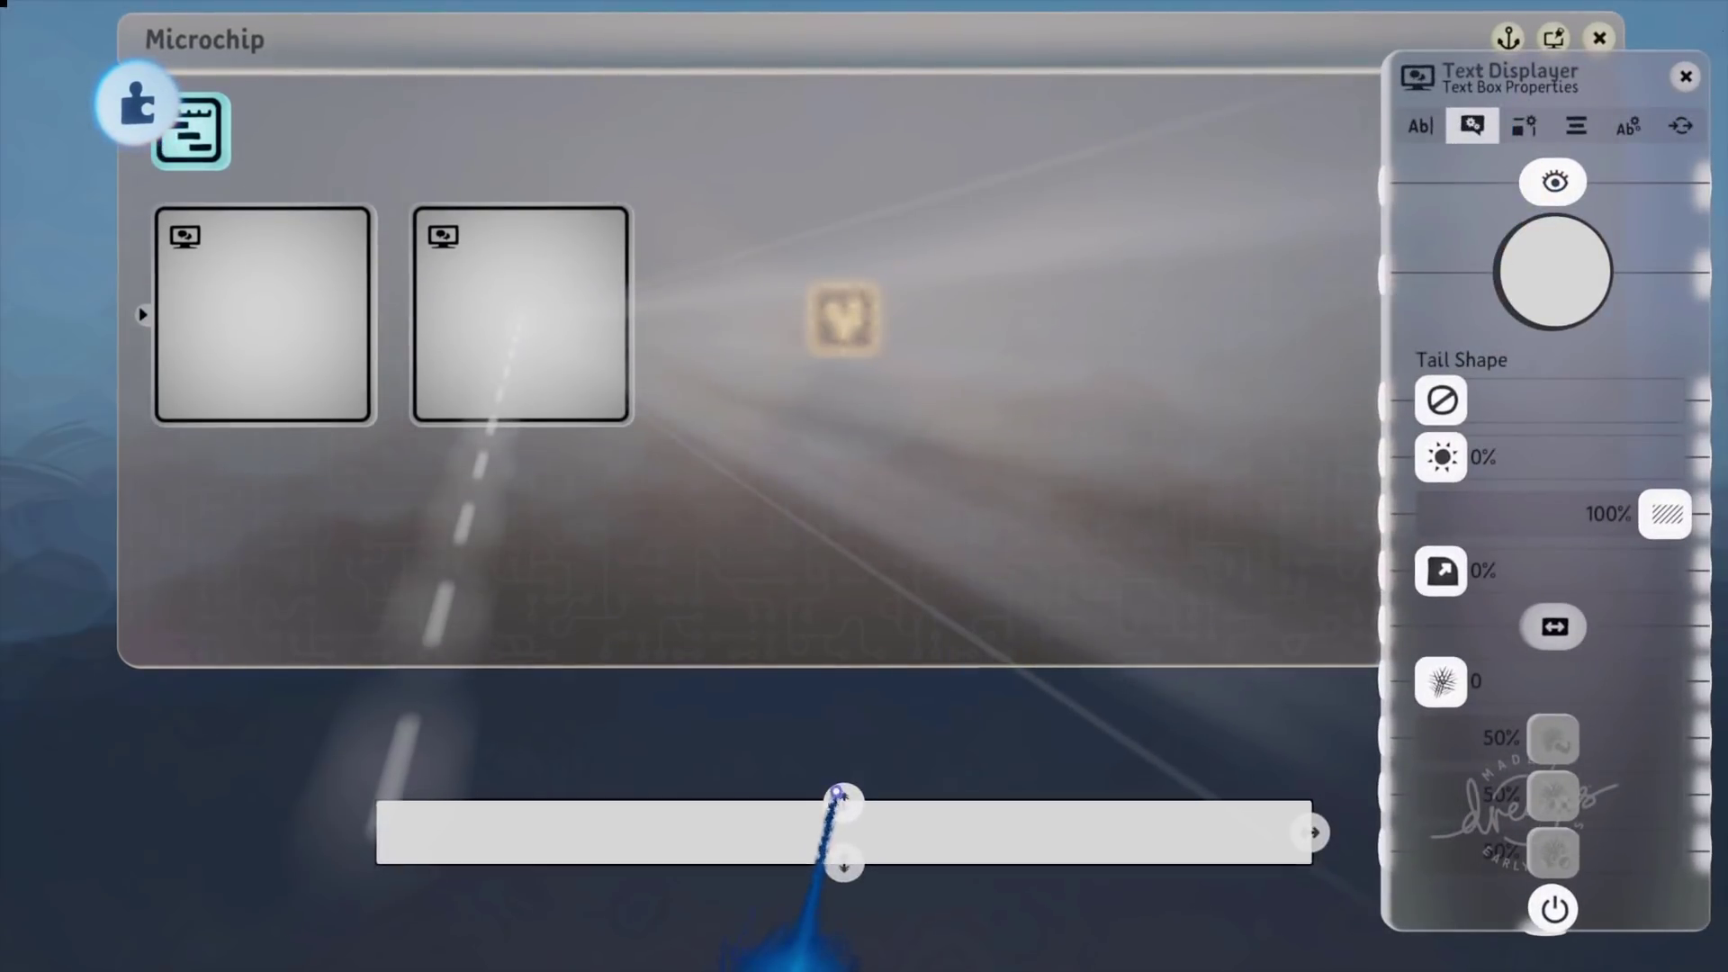
{"action": "left_click_drag", "start_coordinate": [837, 793], "coordinate": [833, 806]}
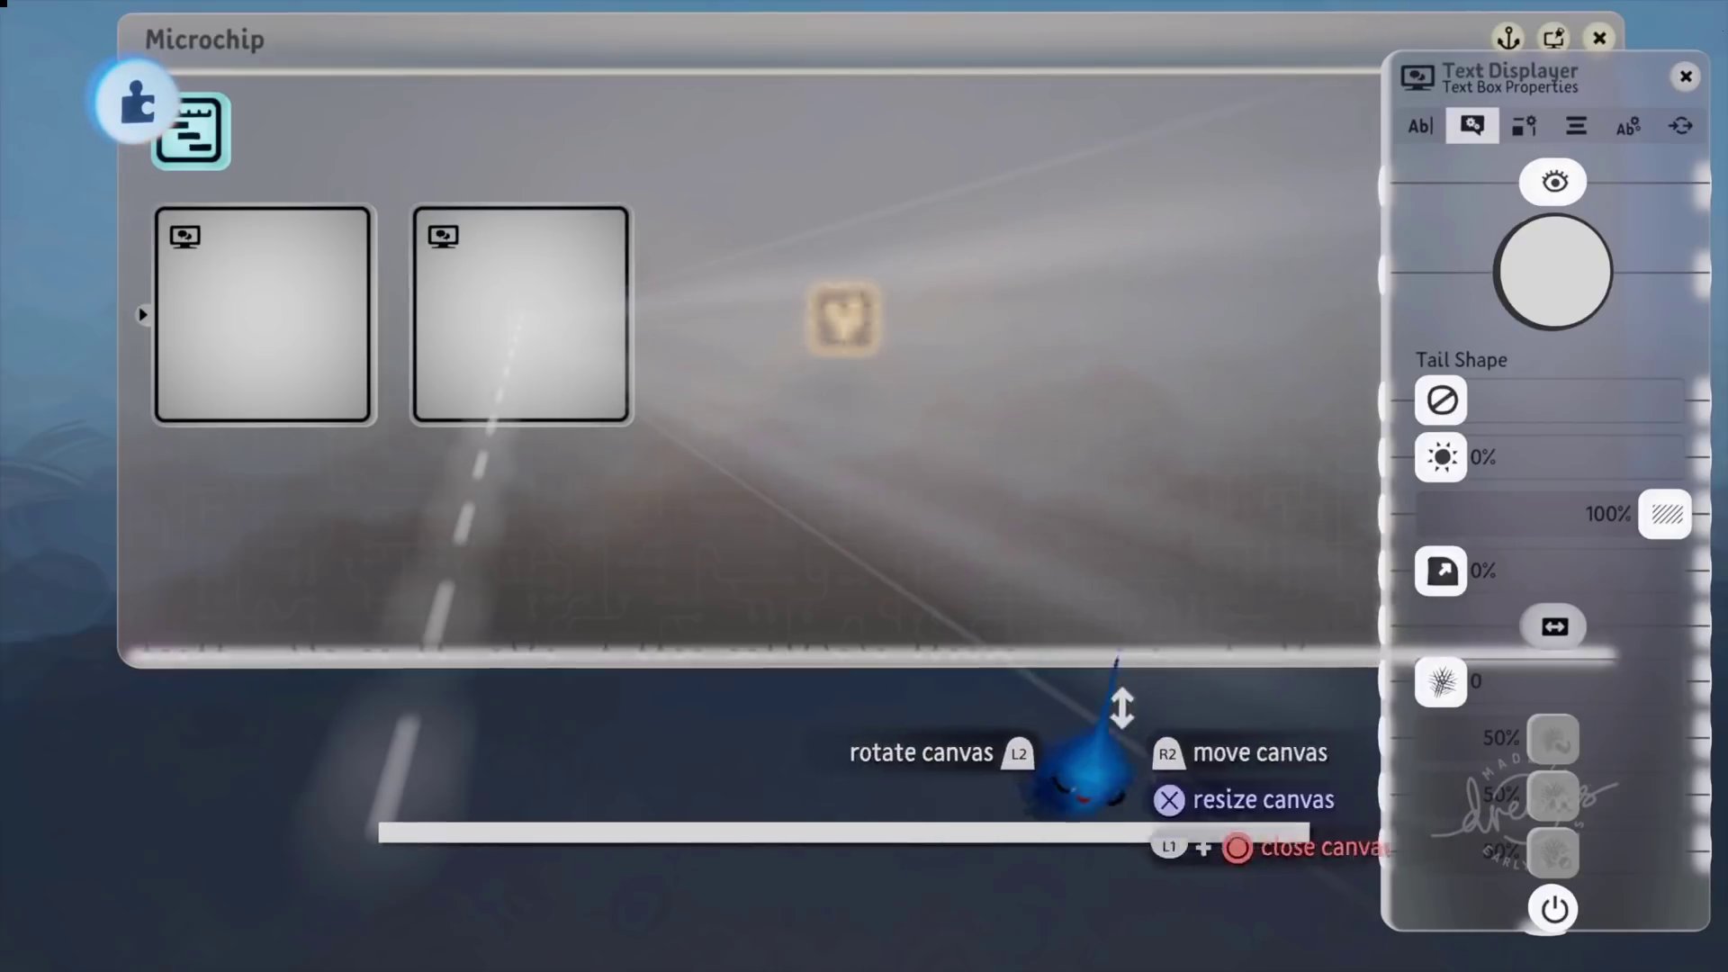
{"action": "left_click", "coordinate": [1541, 234]}
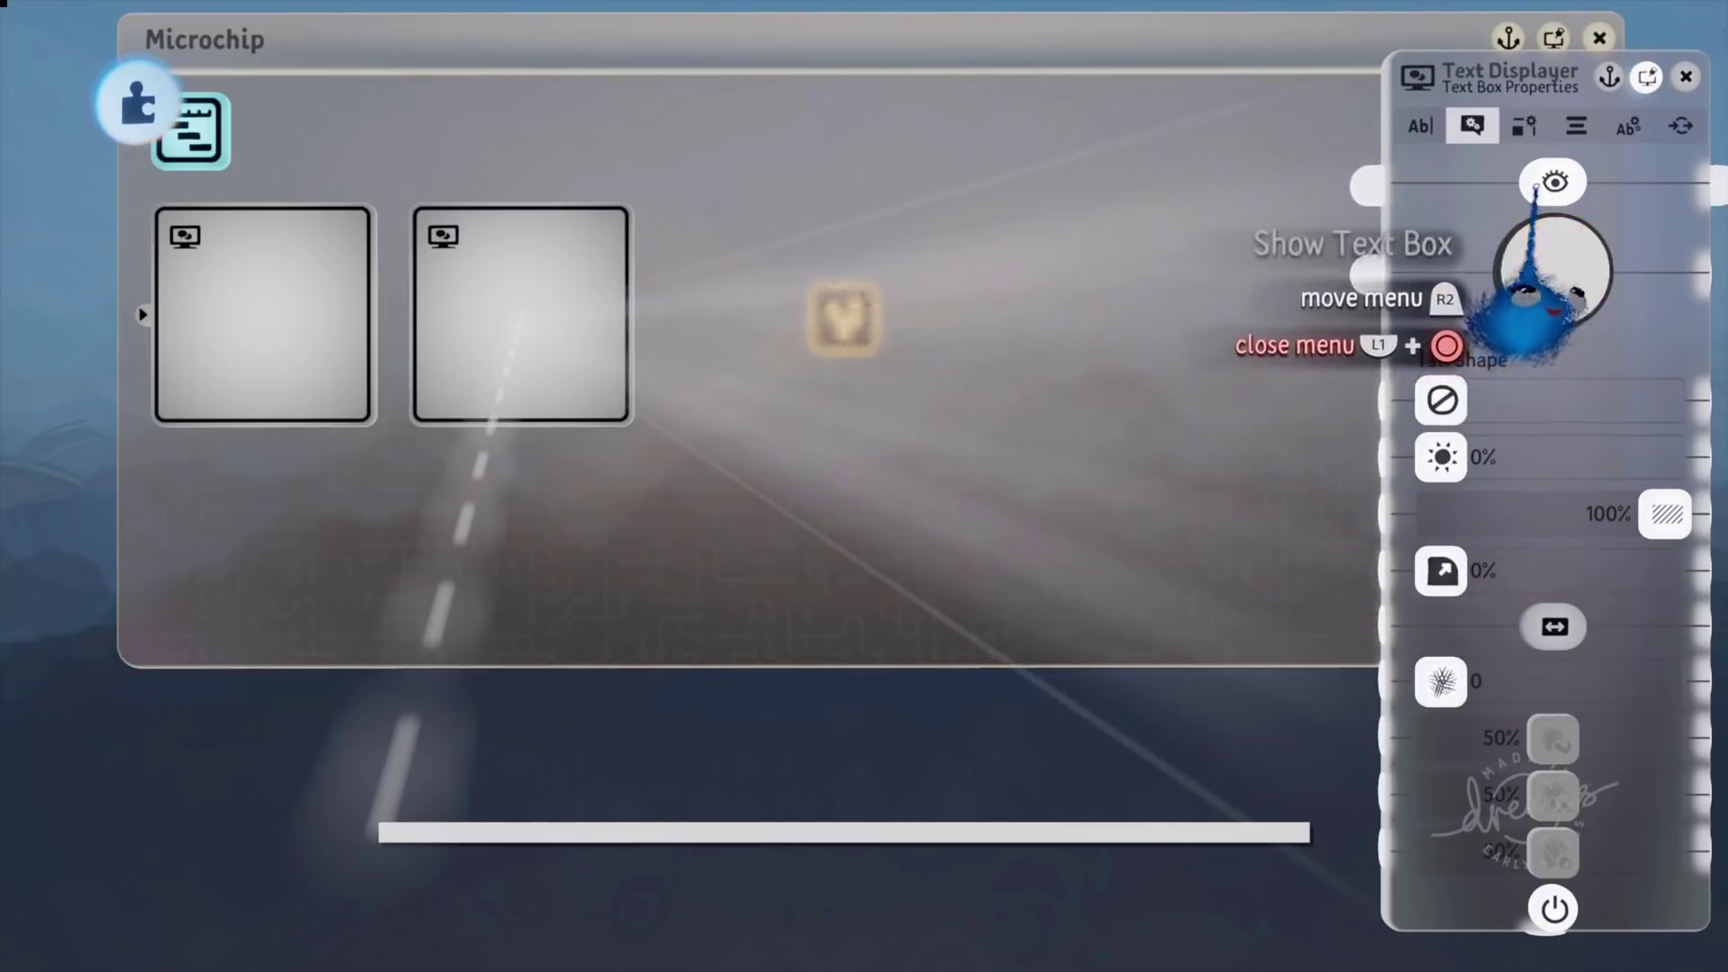
{"action": "left_click", "coordinate": [1523, 126]}
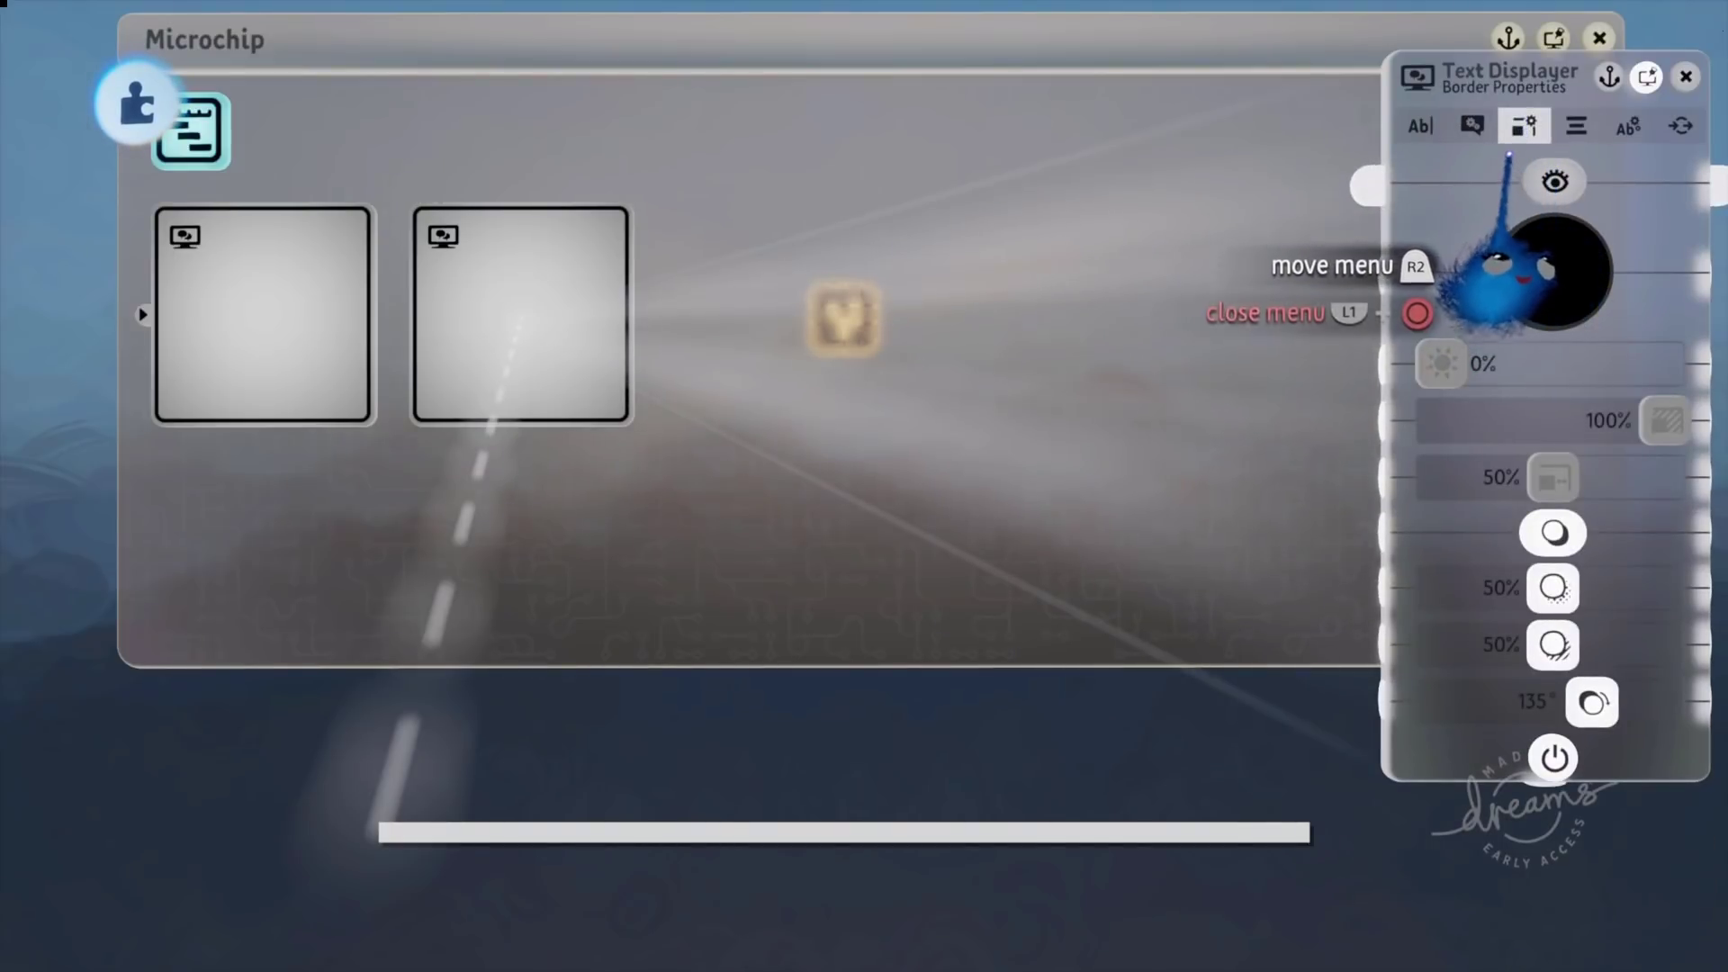
{"action": "left_click", "coordinate": [1472, 126]}
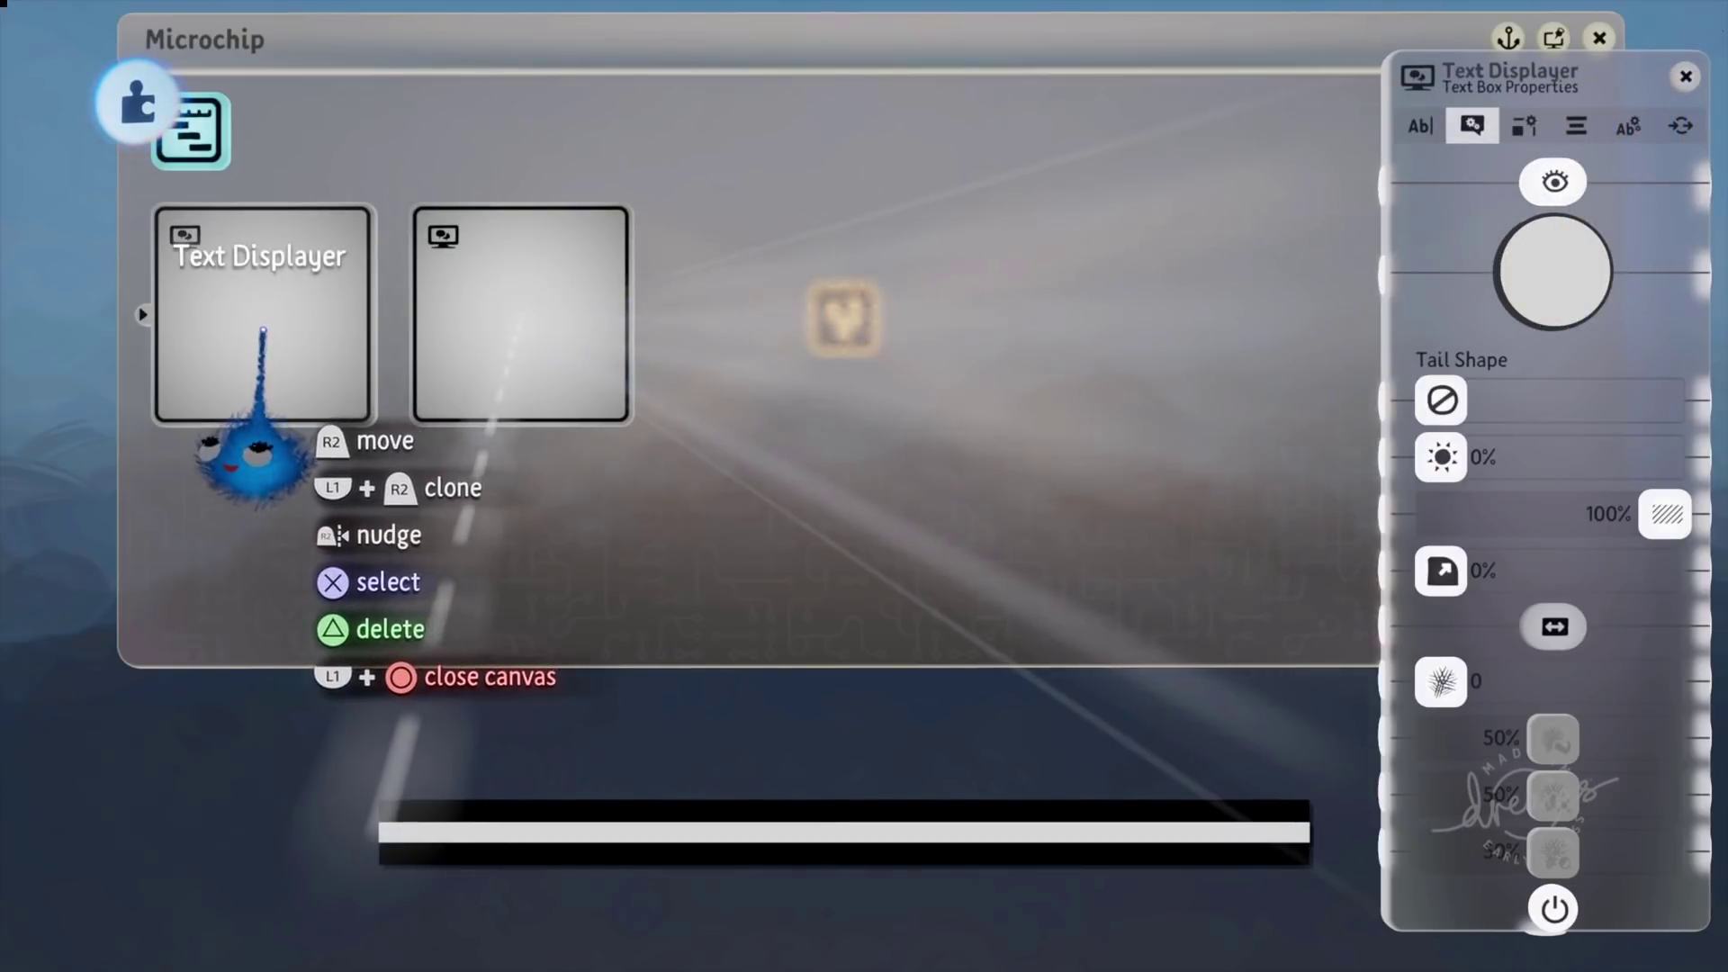
Close the white Text Displayer's settings and set the black Text Displayer's Sort Order to 0.
{"action": "left_click", "coordinate": [237, 332]}
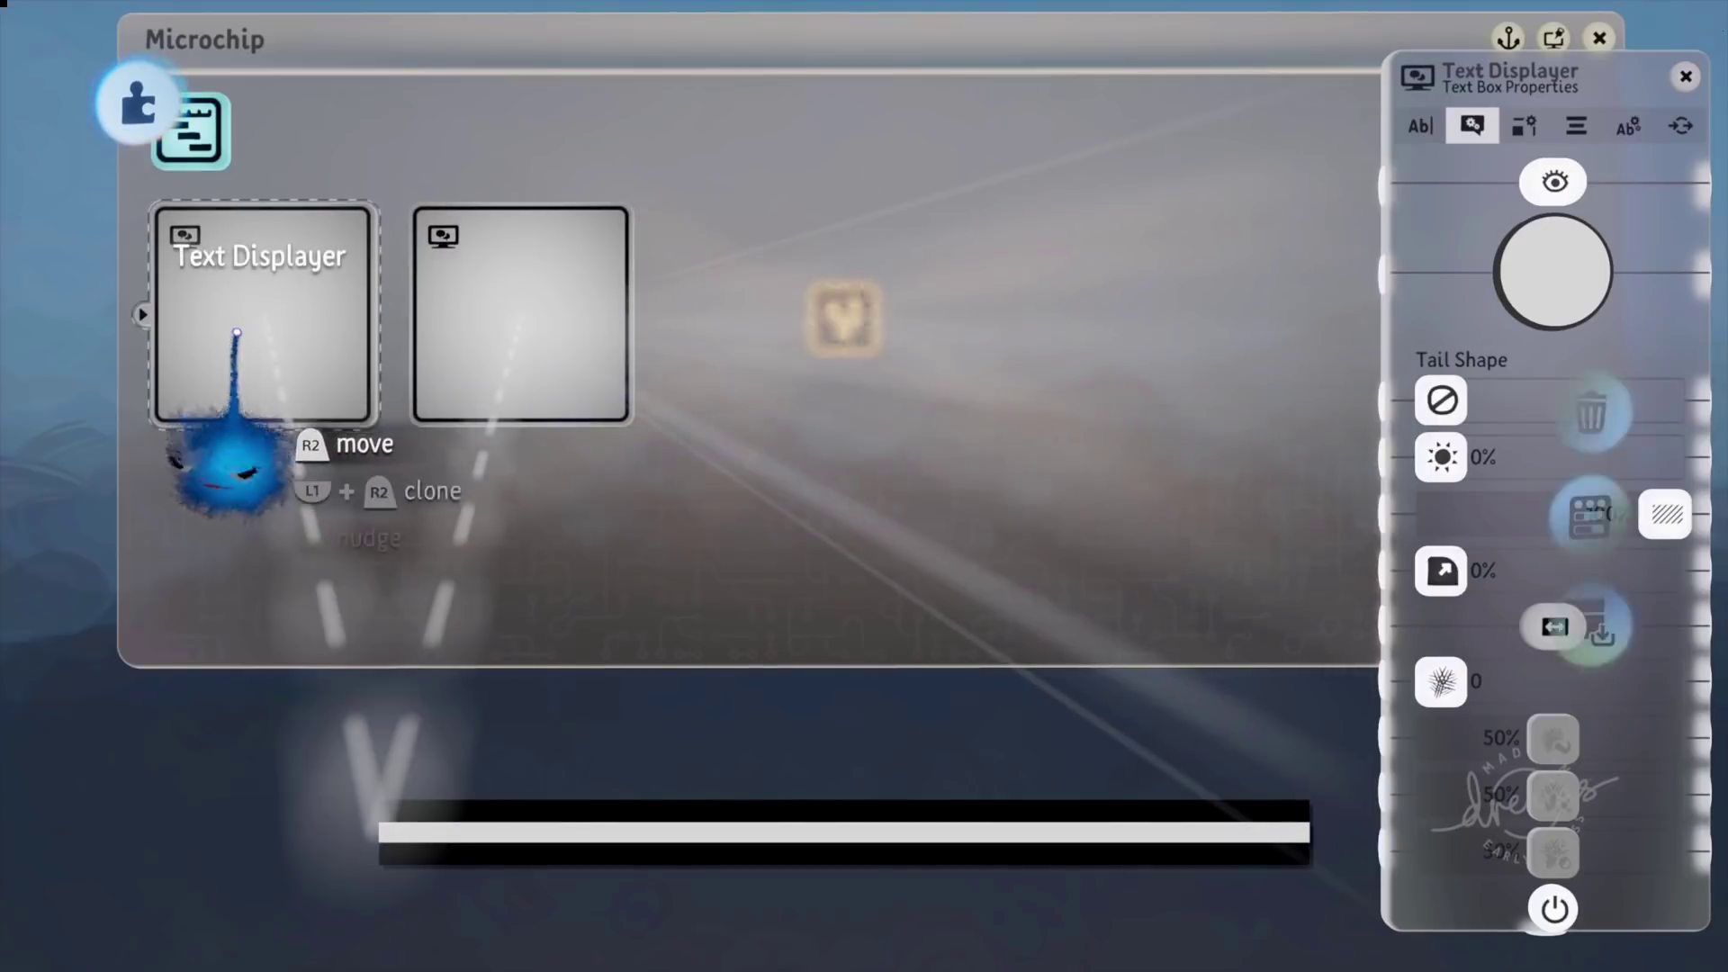
{"action": "left_click", "coordinate": [1685, 77]}
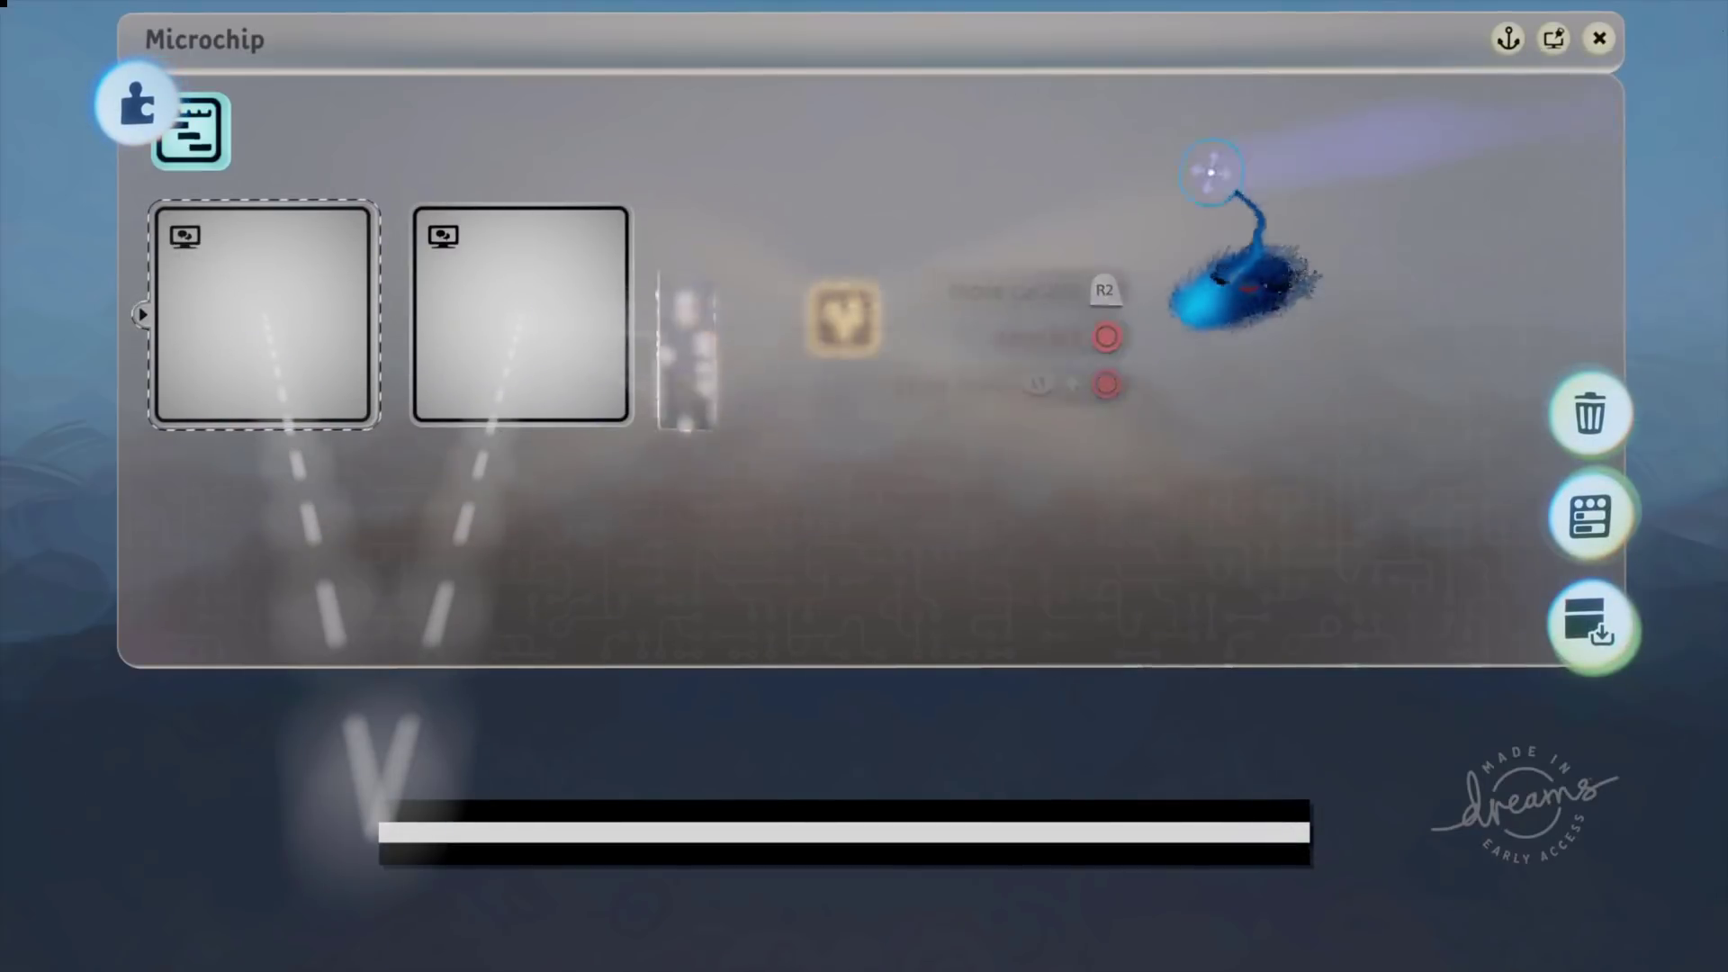
{"action": "left_click", "coordinate": [259, 304]}
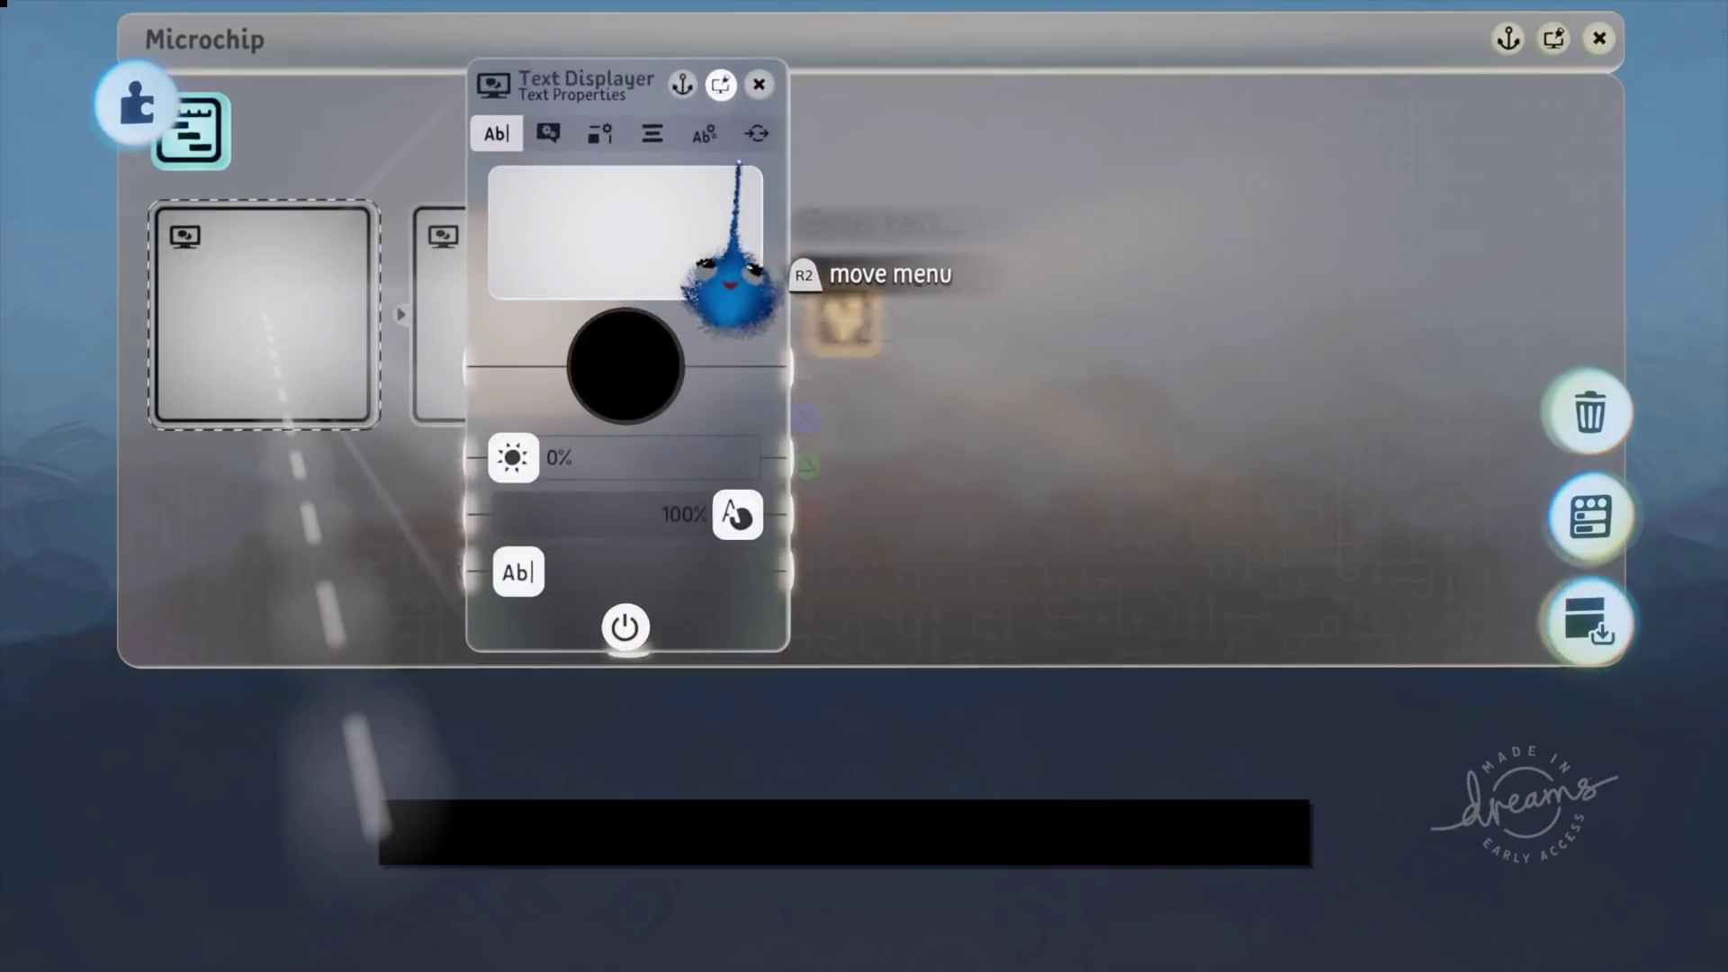
{"action": "left_click", "coordinate": [657, 132]}
{"action": "left_click", "coordinate": [703, 133]}
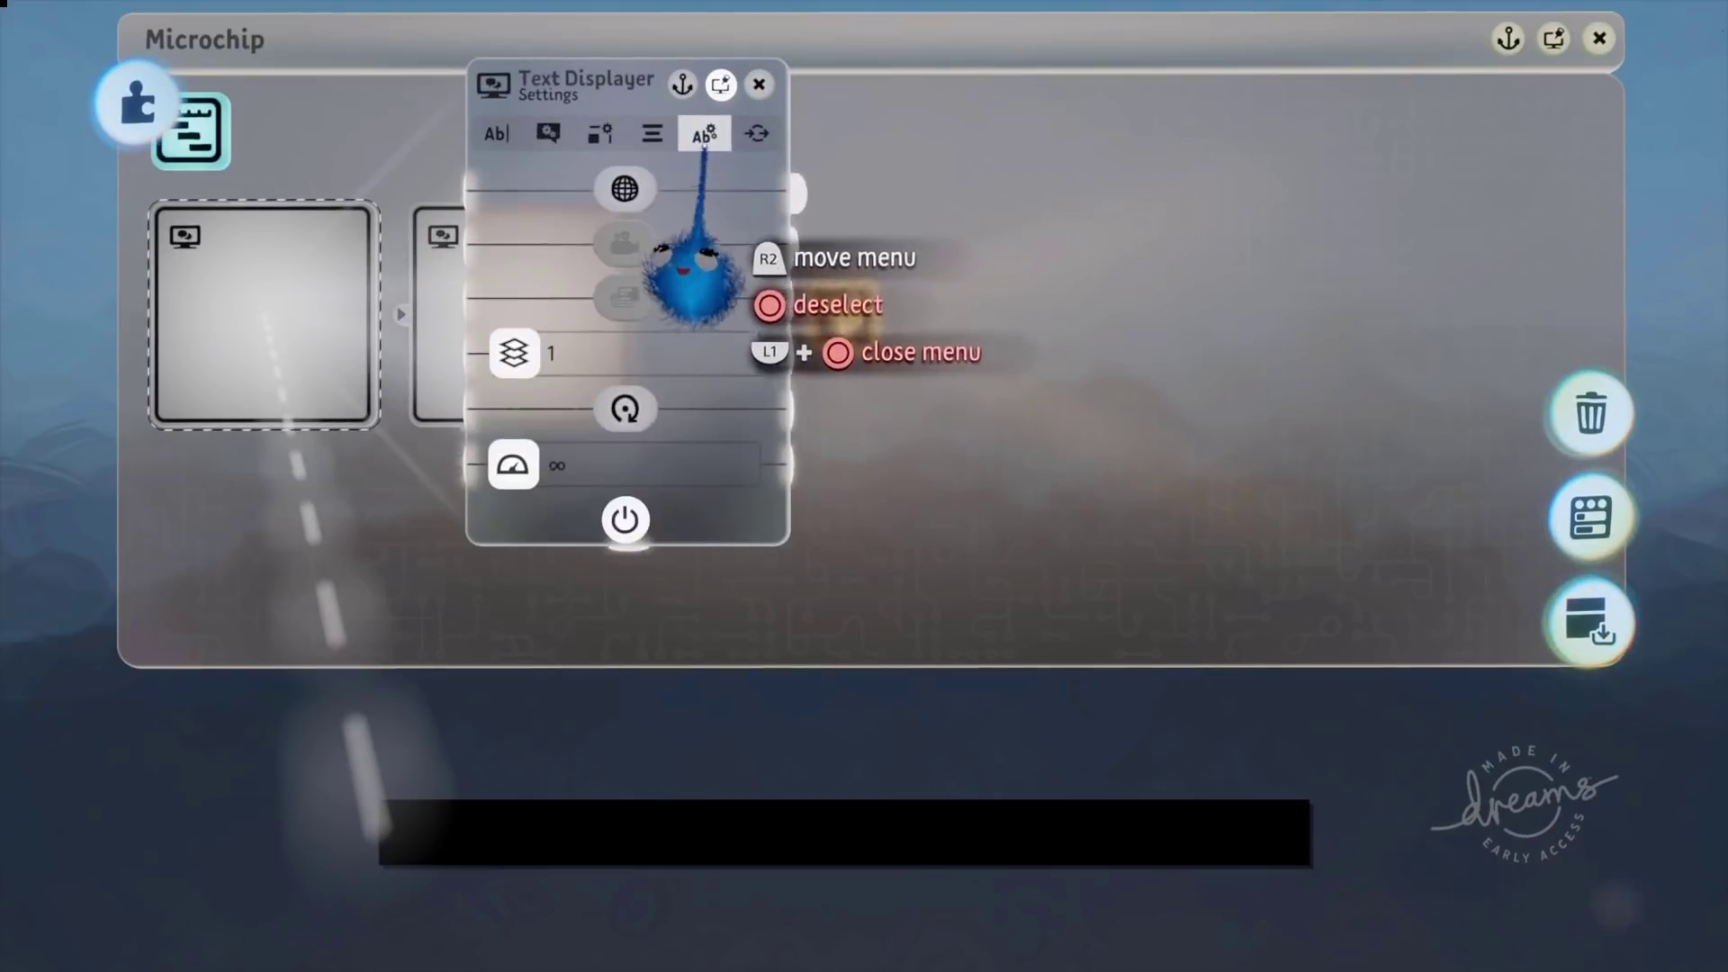
{"action": "left_click", "coordinate": [499, 358]}
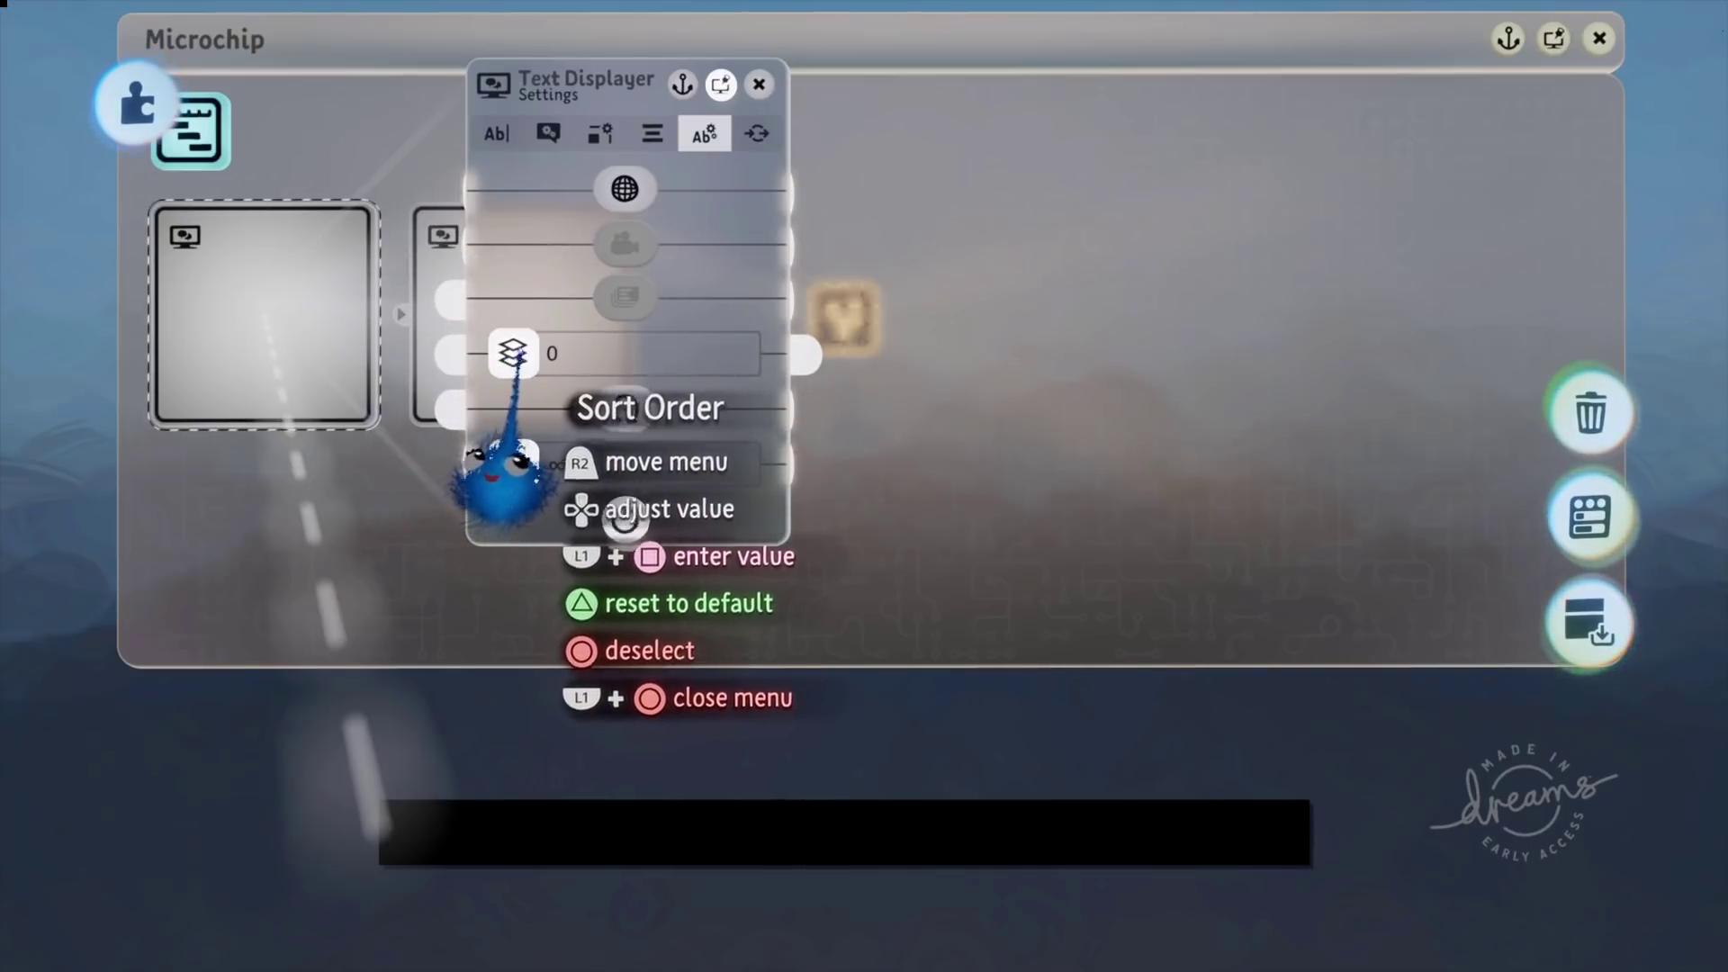
{"action": "left_click", "coordinate": [758, 84]}
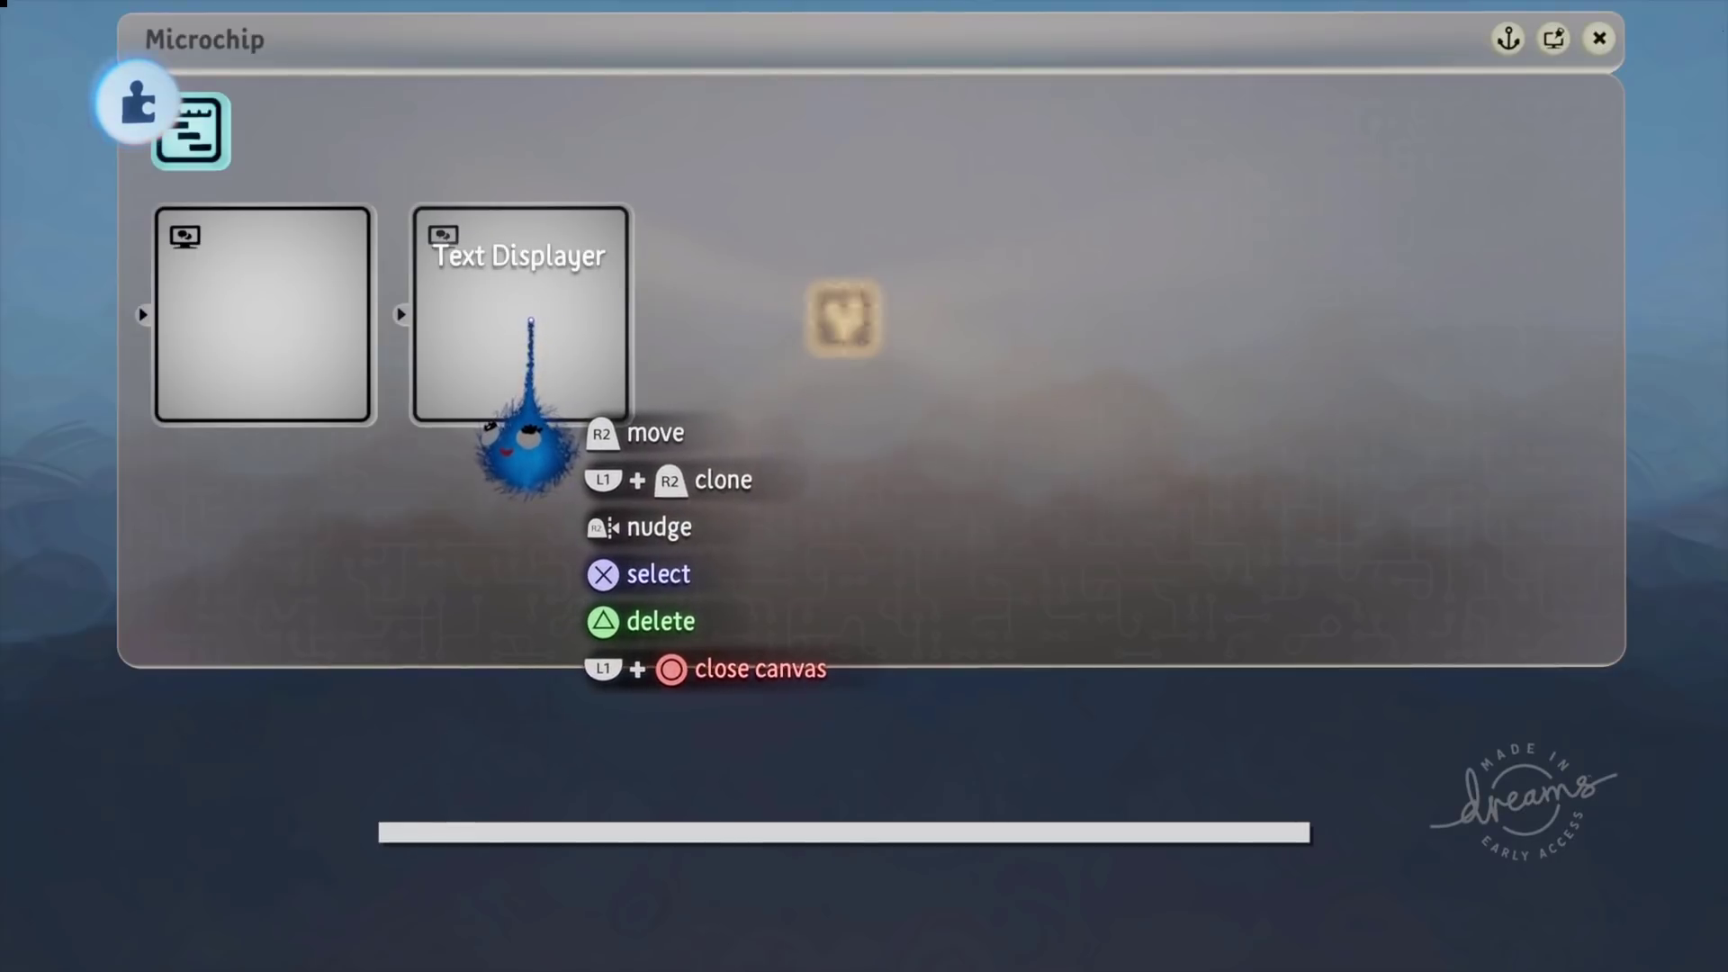
Clone the white Text Displayer into third place in the row and configure the clone with a red Text Box Colour and Sort Order 2.
{"action": "mouse_move", "coordinate": [521, 424]}
{"action": "left_mouse_down"}
{"action": "mouse_move", "coordinate": [706, 386]}
{"action": "mouse_move", "coordinate": [759, 423]}
{"action": "mouse_move", "coordinate": [764, 397]}
{"action": "mouse_move", "coordinate": [760, 436]}
{"action": "left_mouse_up"}
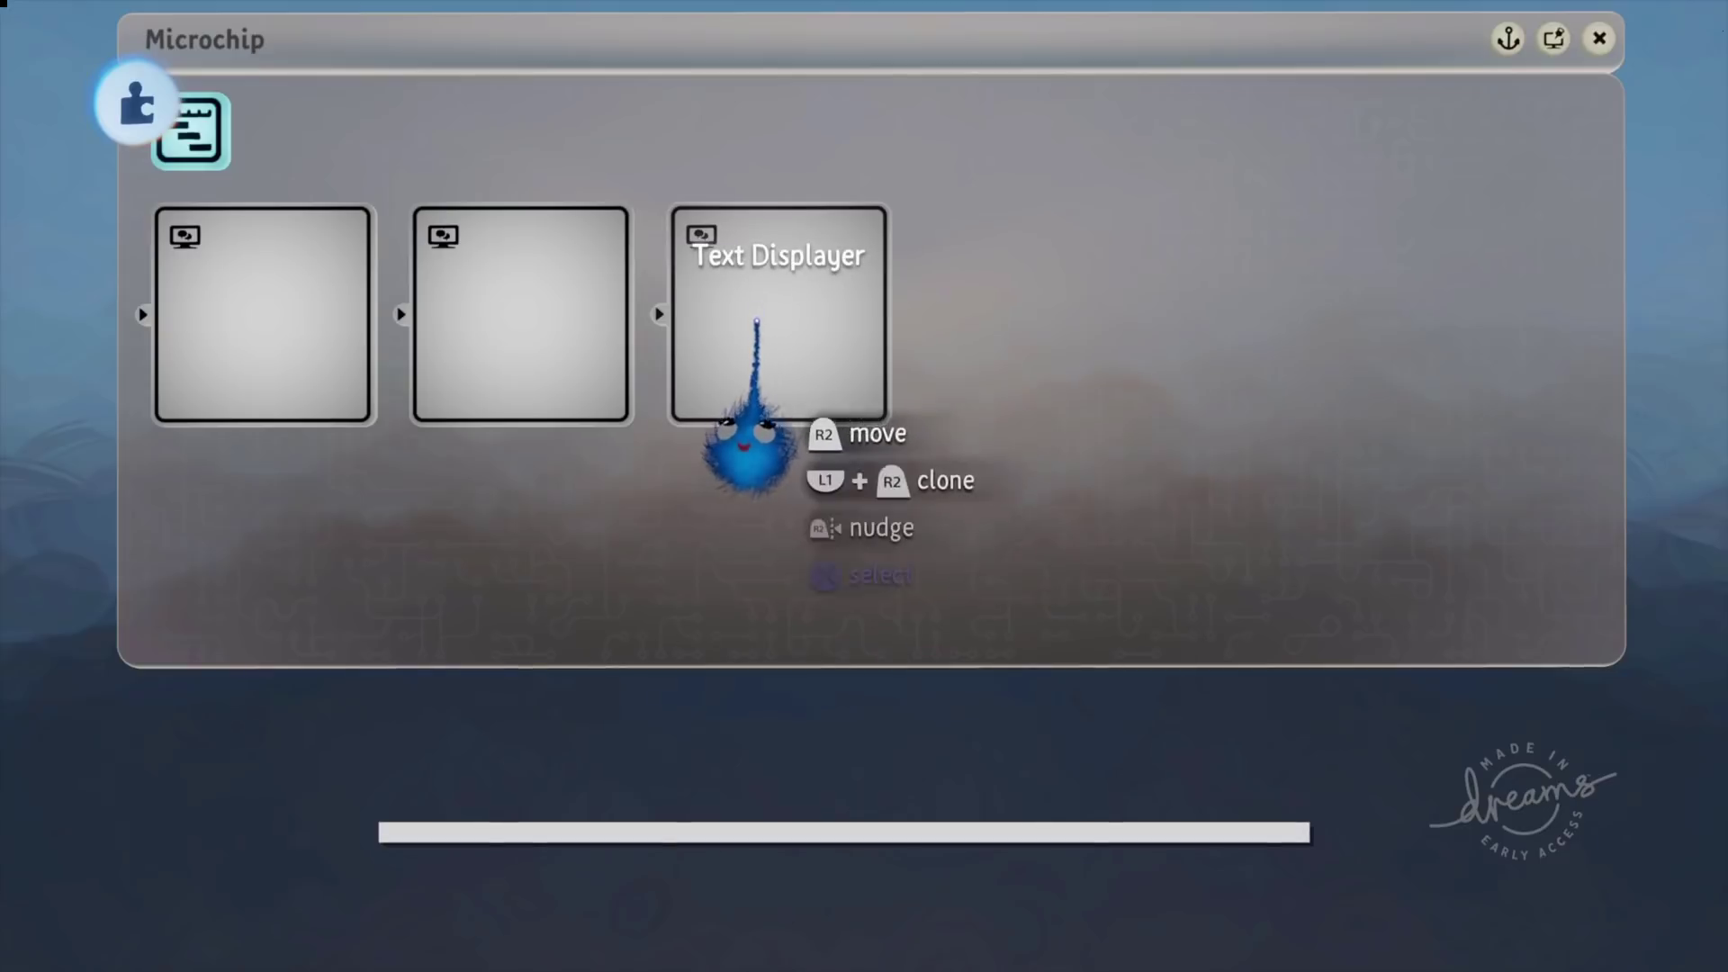
{"action": "left_click", "coordinate": [756, 322]}
{"action": "left_click", "coordinate": [983, 142]}
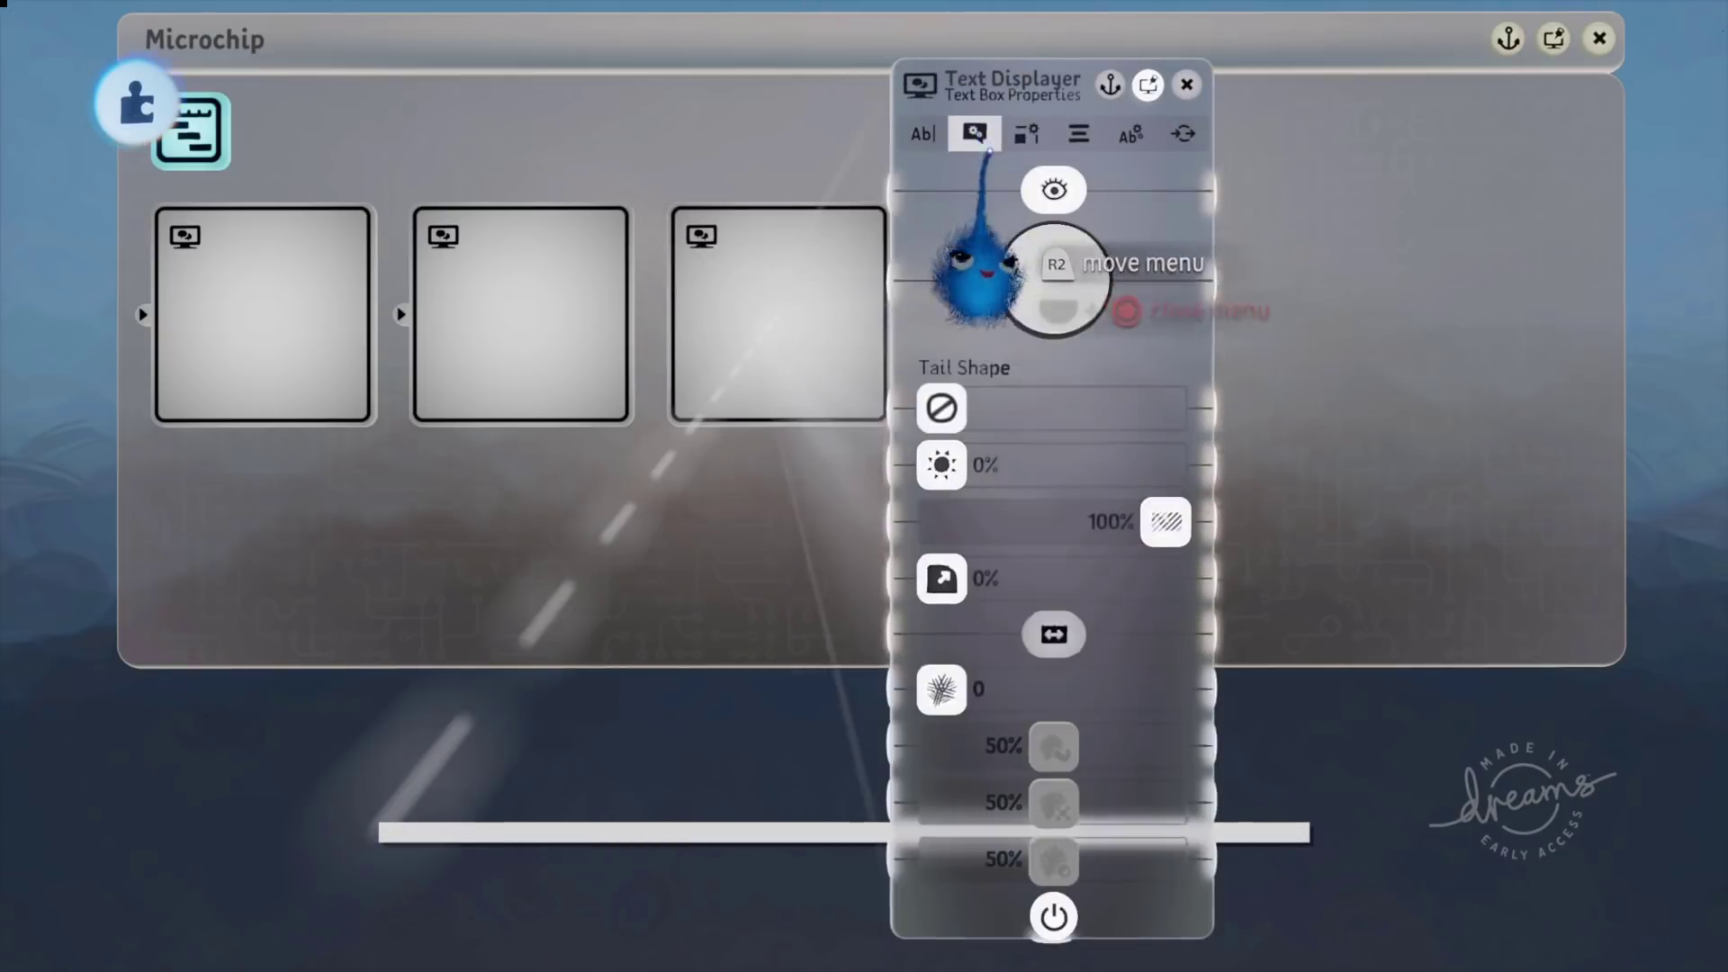
{"action": "left_click_drag", "start_coordinate": [1035, 270], "coordinate": [1229, 522]}
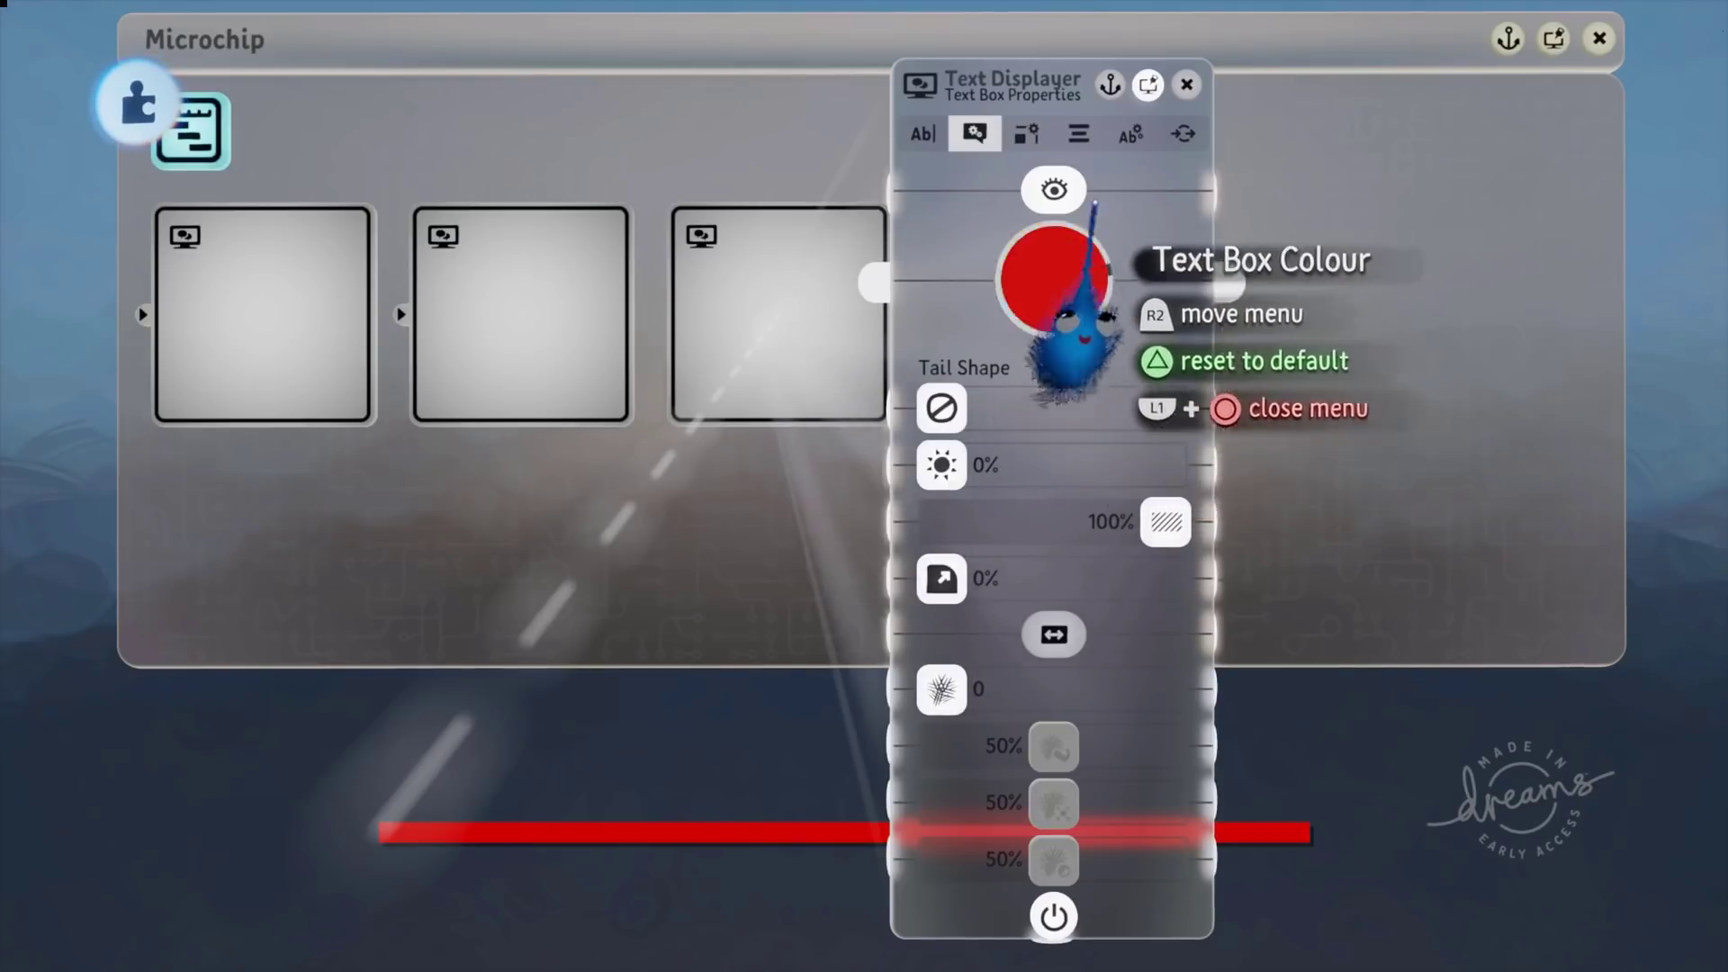
{"action": "left_click", "coordinate": [1130, 135]}
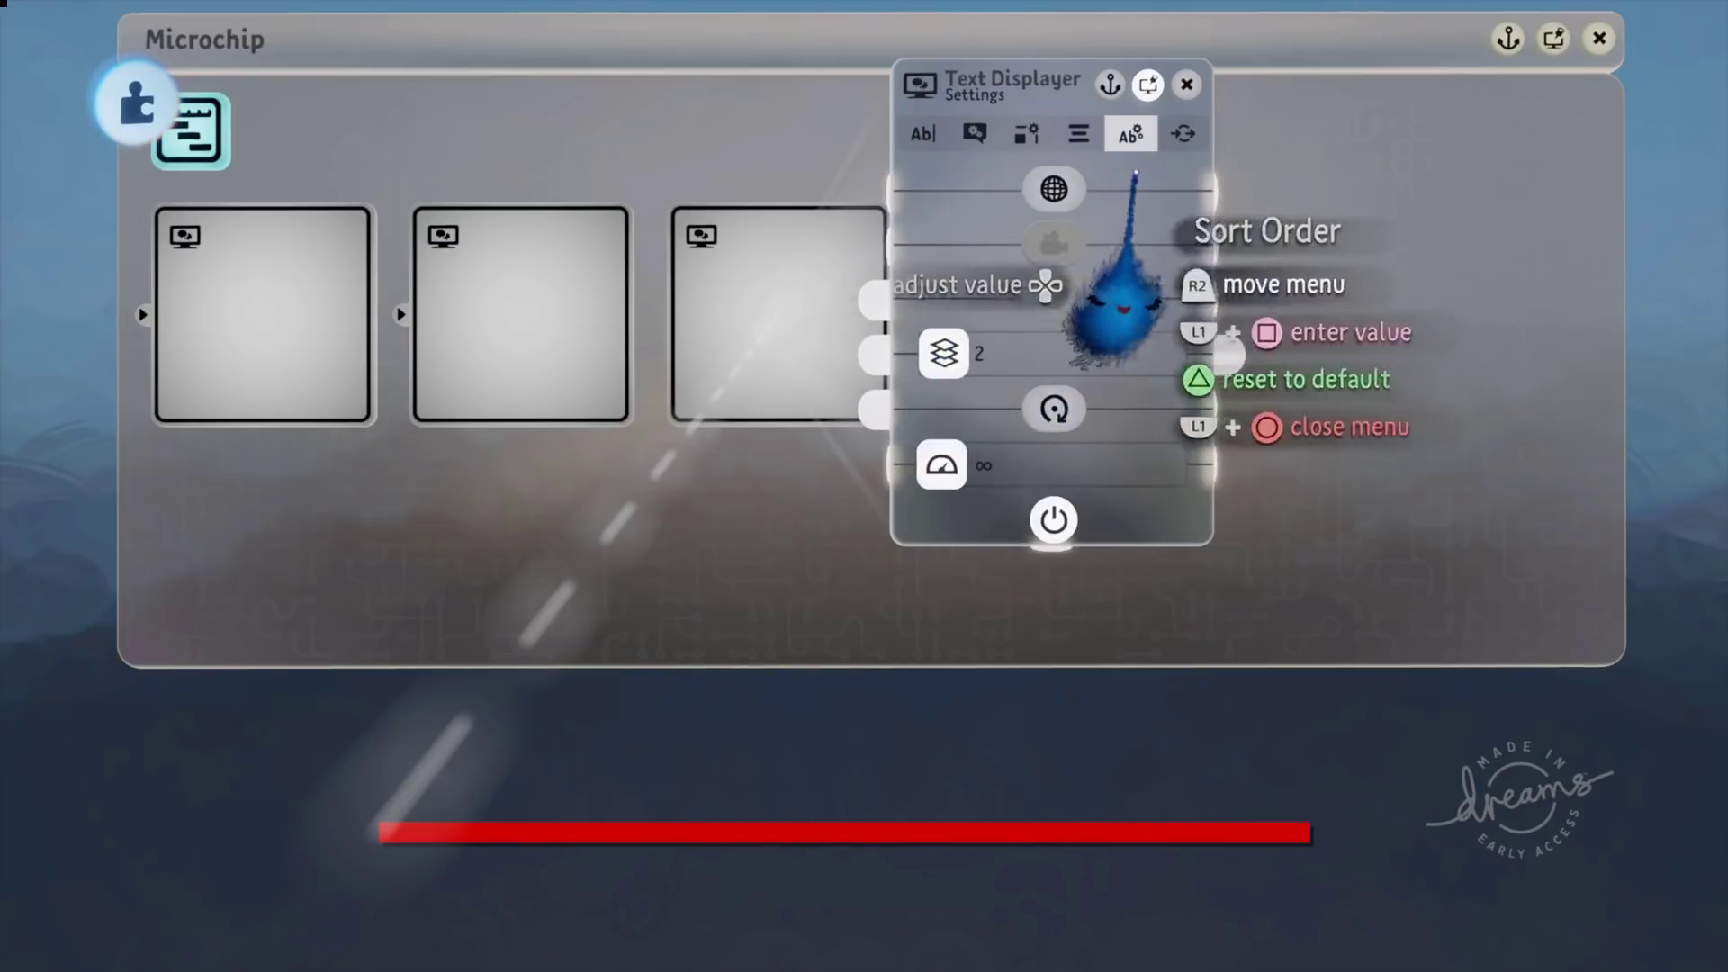
{"action": "left_click", "coordinate": [1186, 84]}
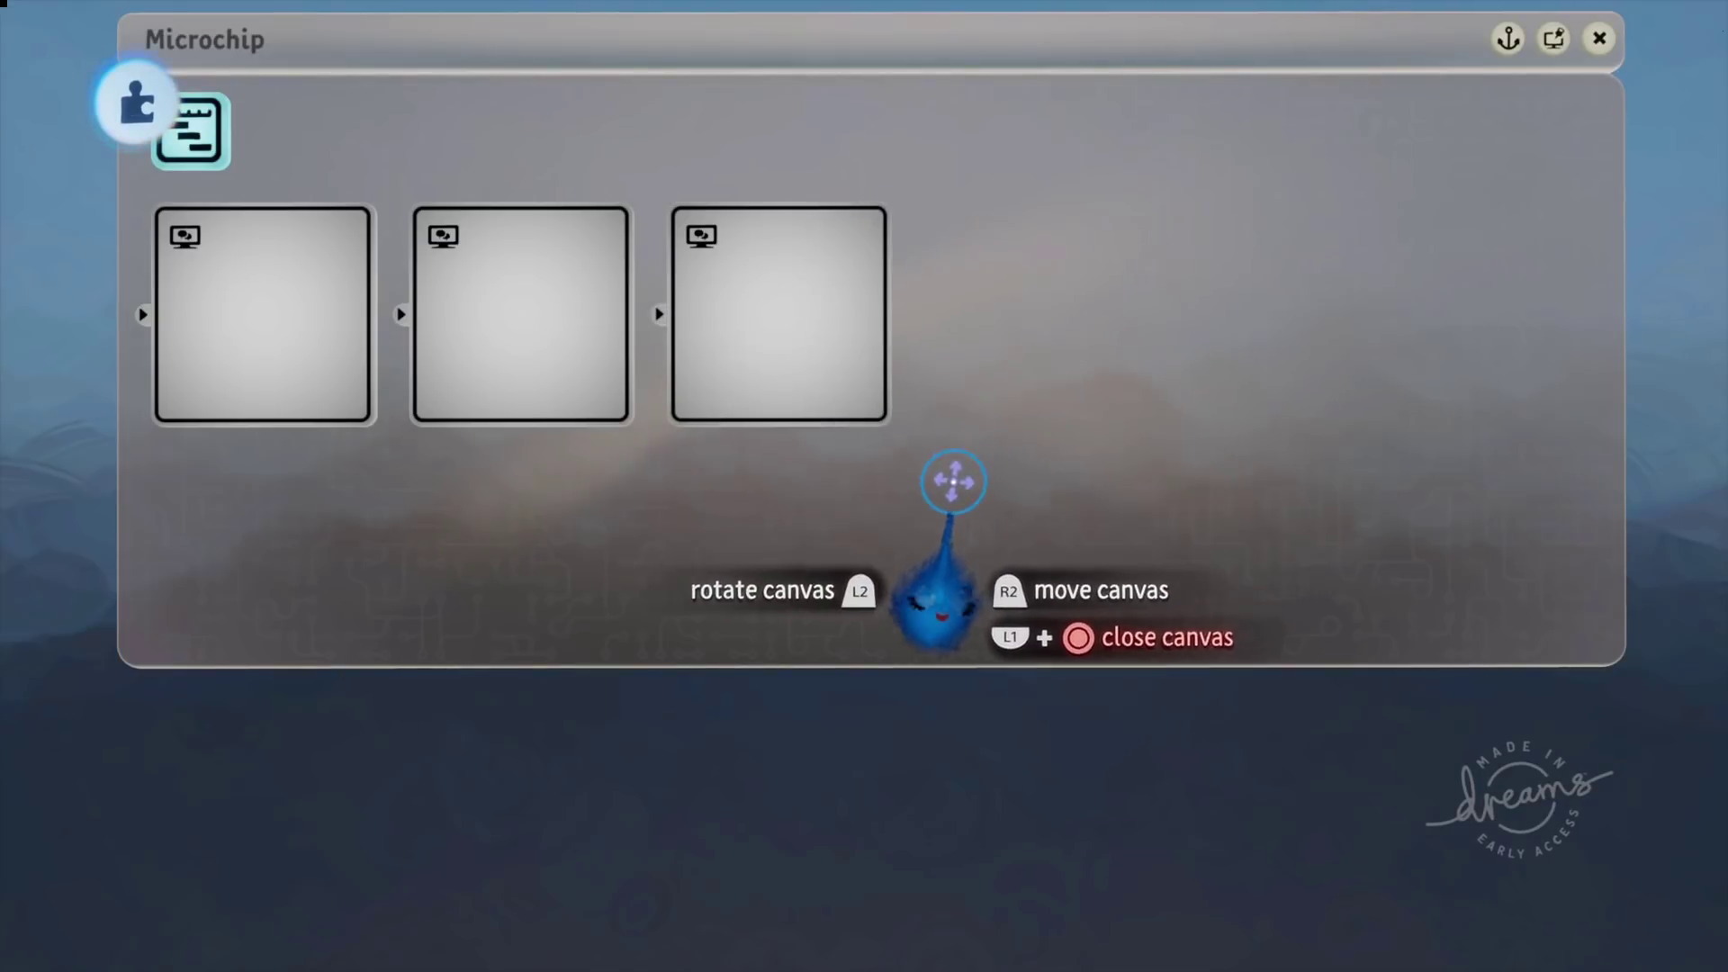
Clone the black Text Displayer to the end of the row and shrink the clone's box to a narrow marker at the bar's start.
{"action": "mouse_move", "coordinate": [281, 335]}
{"action": "left_mouse_down"}
{"action": "mouse_move", "coordinate": [590, 301]}
{"action": "mouse_move", "coordinate": [1044, 303]}
{"action": "left_mouse_up"}
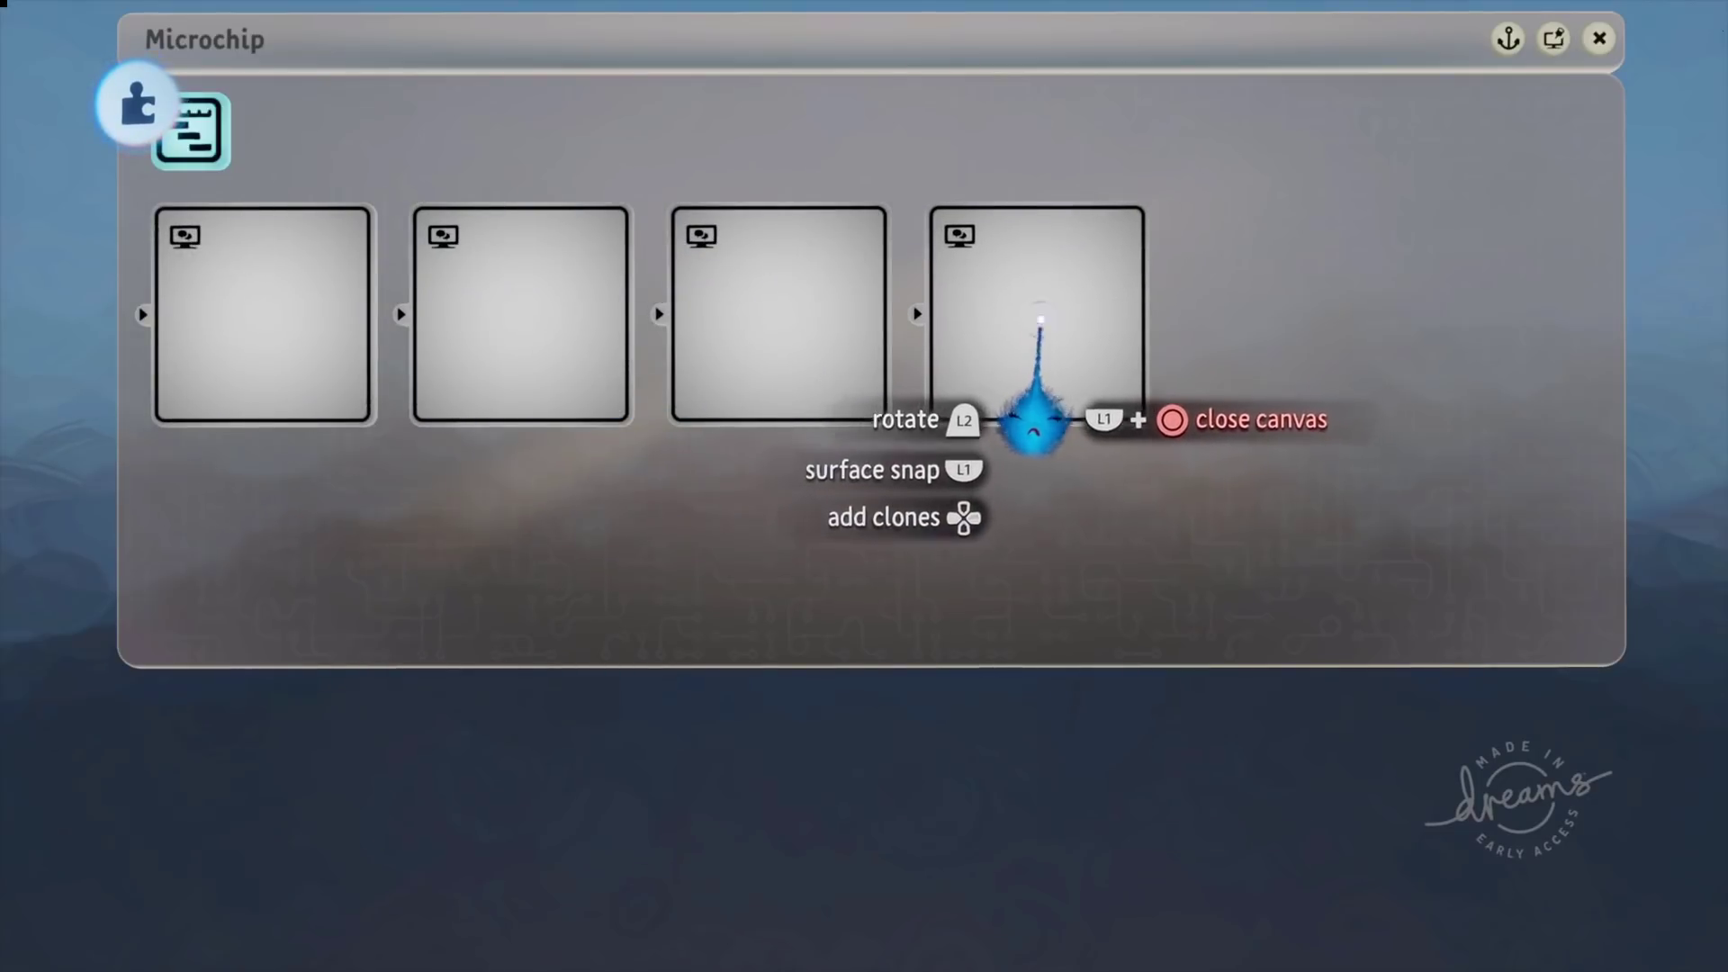
{"action": "left_click", "coordinate": [1015, 325]}
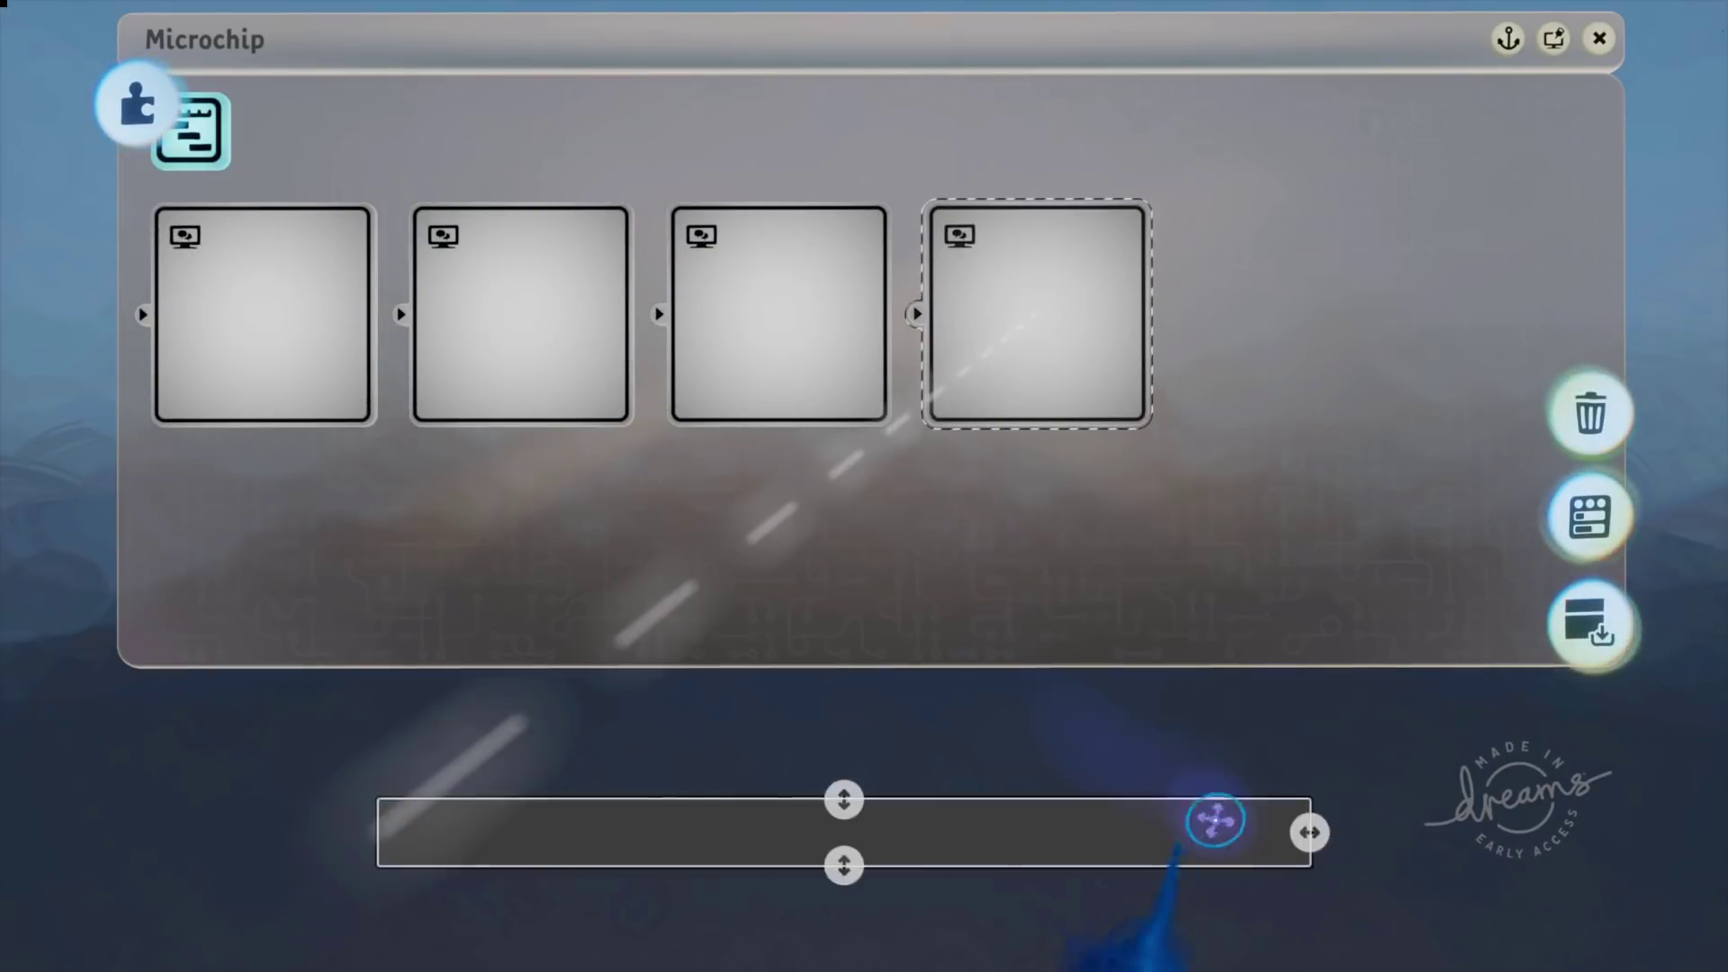
{"action": "left_click_drag", "start_coordinate": [1121, 817], "coordinate": [370, 805]}
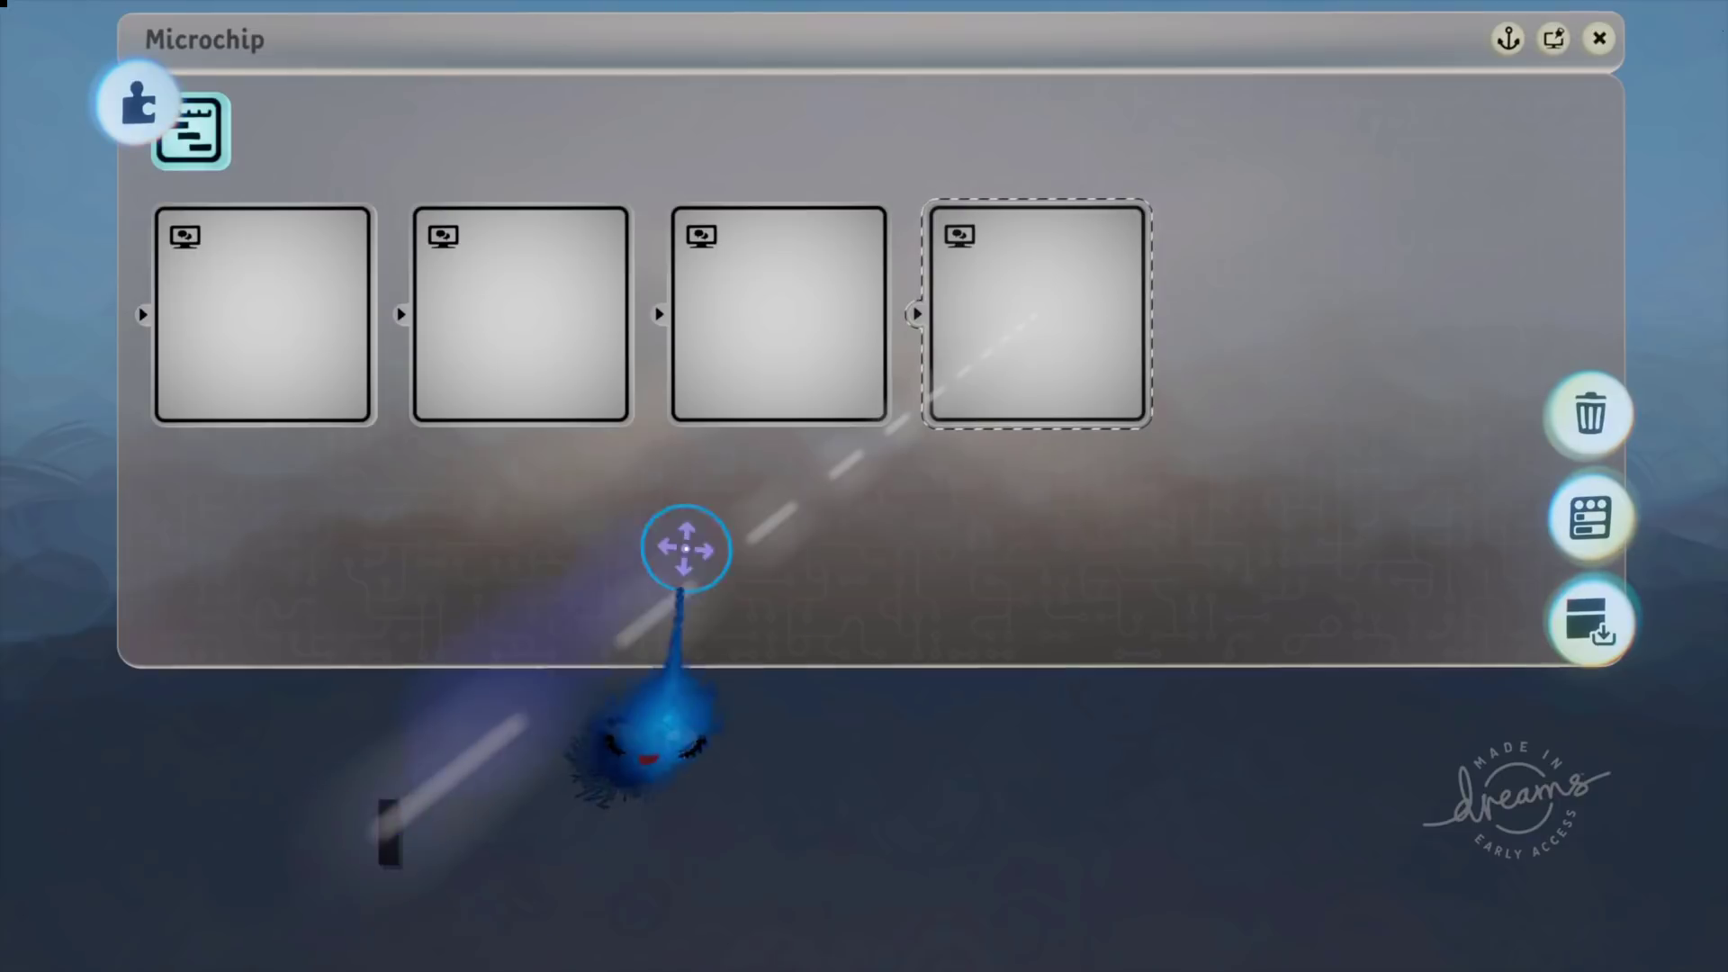
Set the marker Text Displayer's Sort Order to 3 and close its settings.
{"action": "left_click", "coordinate": [987, 360]}
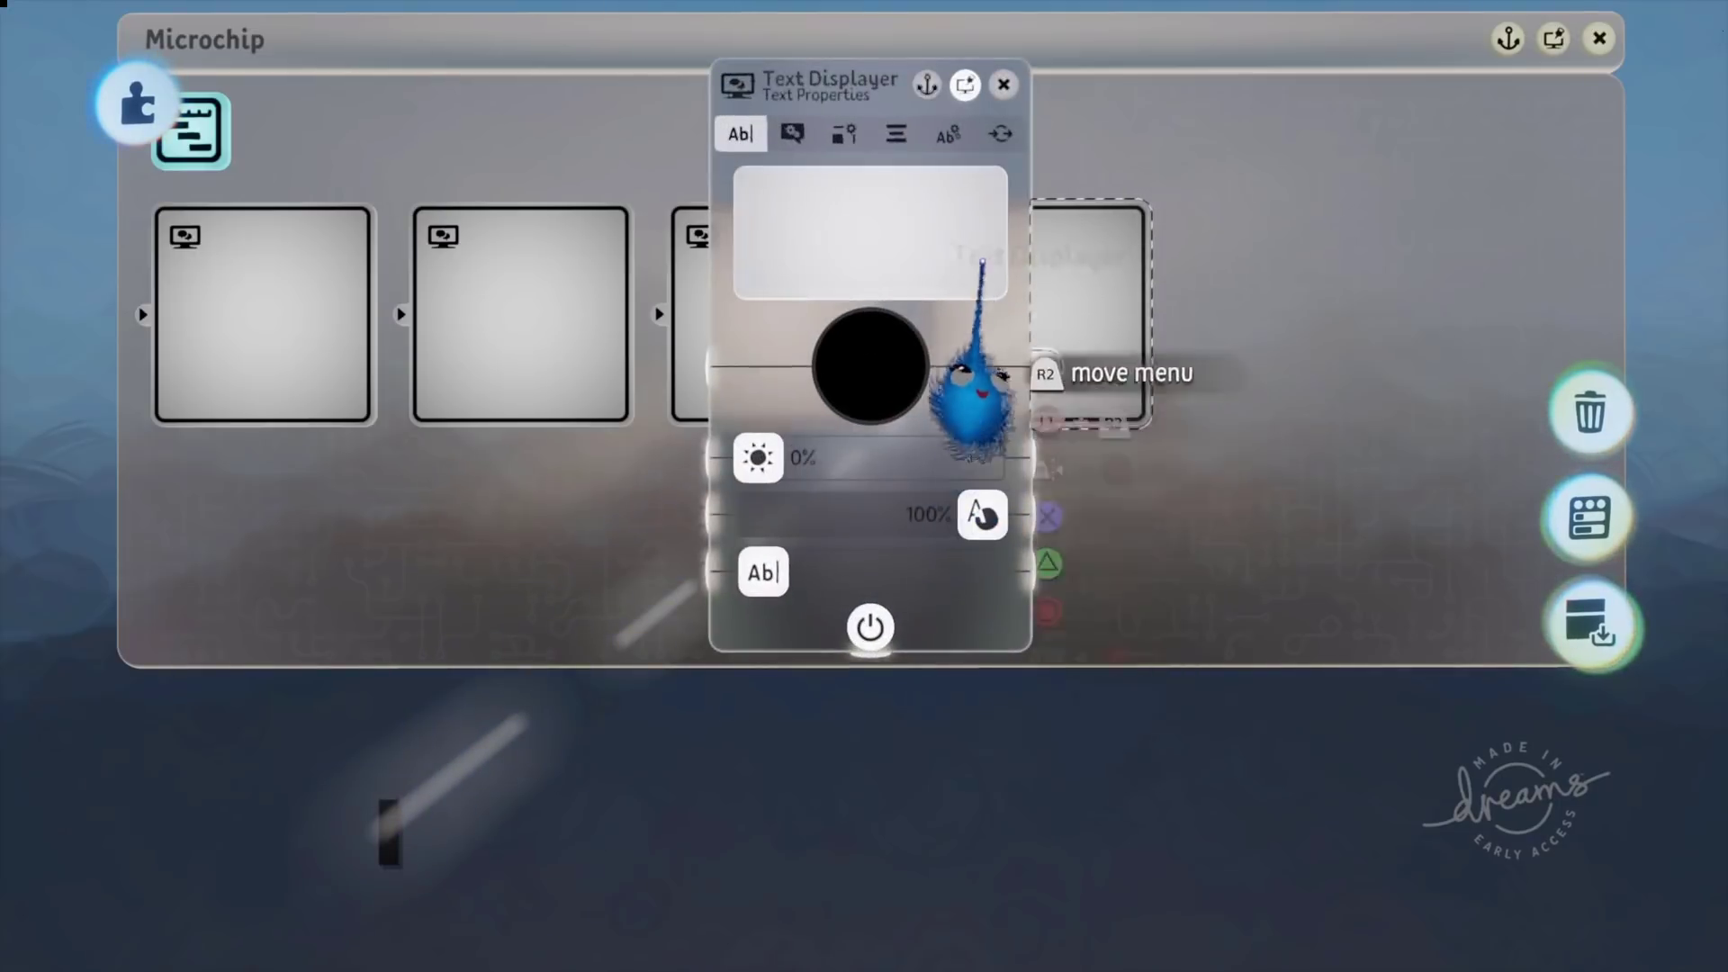
{"action": "left_click", "coordinate": [947, 134]}
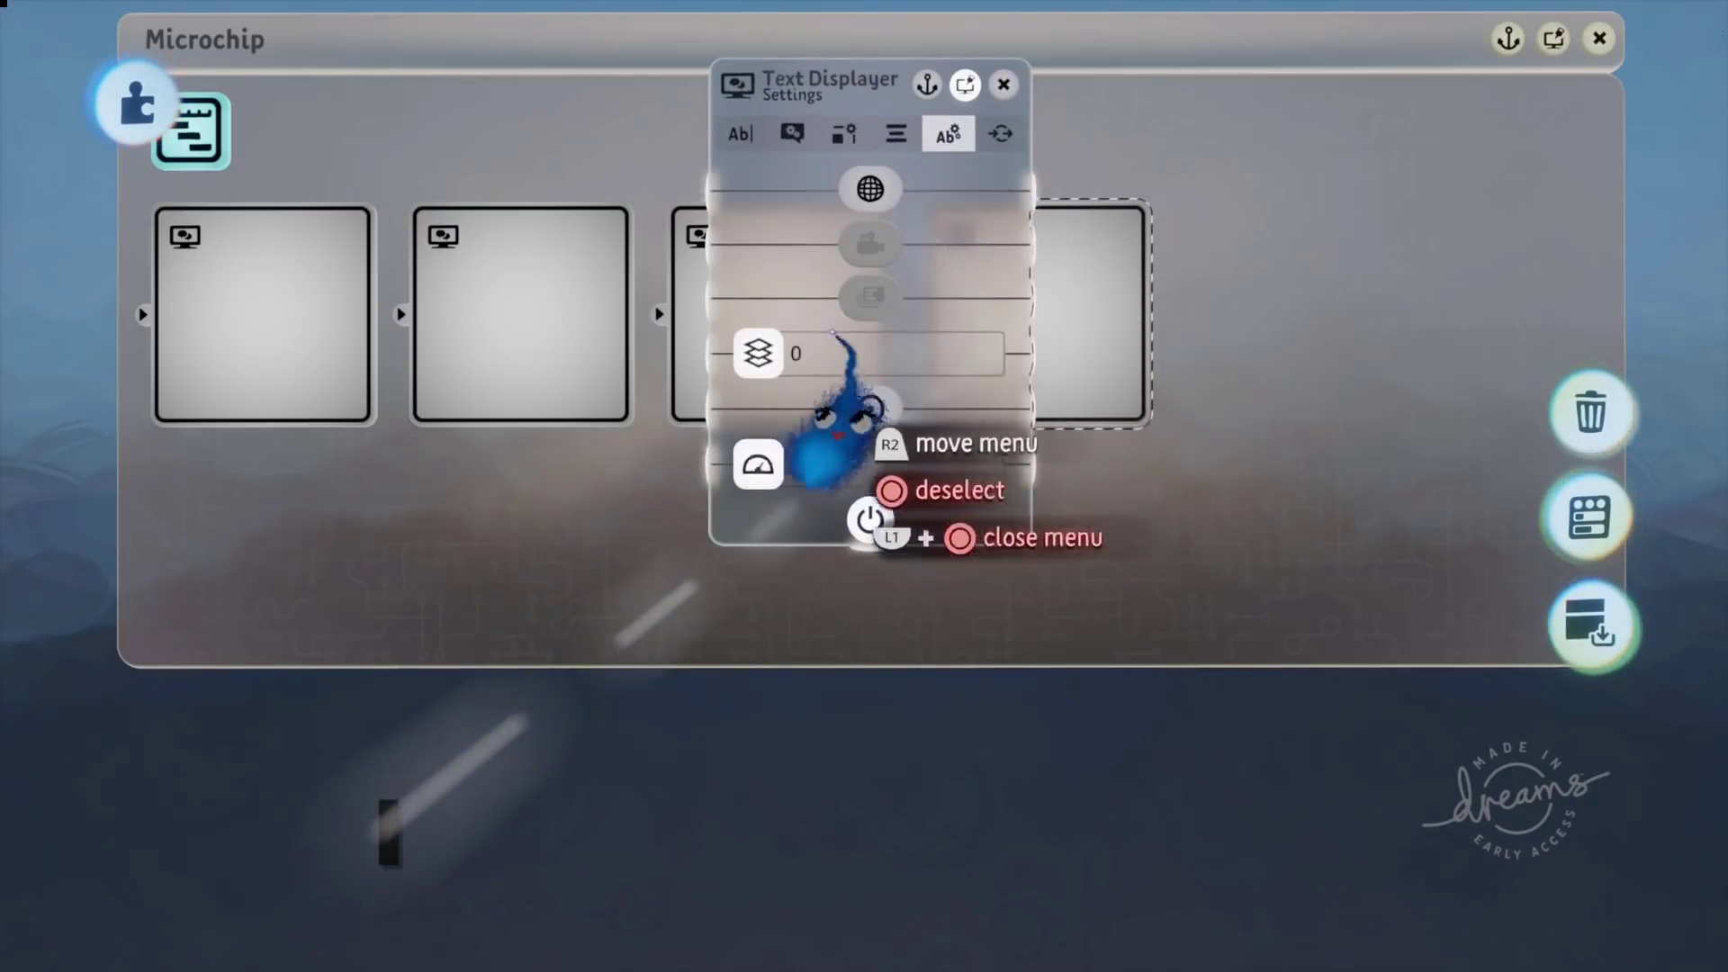
{"action": "left_click", "coordinate": [768, 353]}
{"action": "key", "text": "Left"}
{"action": "key", "text": "Left"}
{"action": "key", "text": "Left"}
{"action": "key", "text": "Left"}
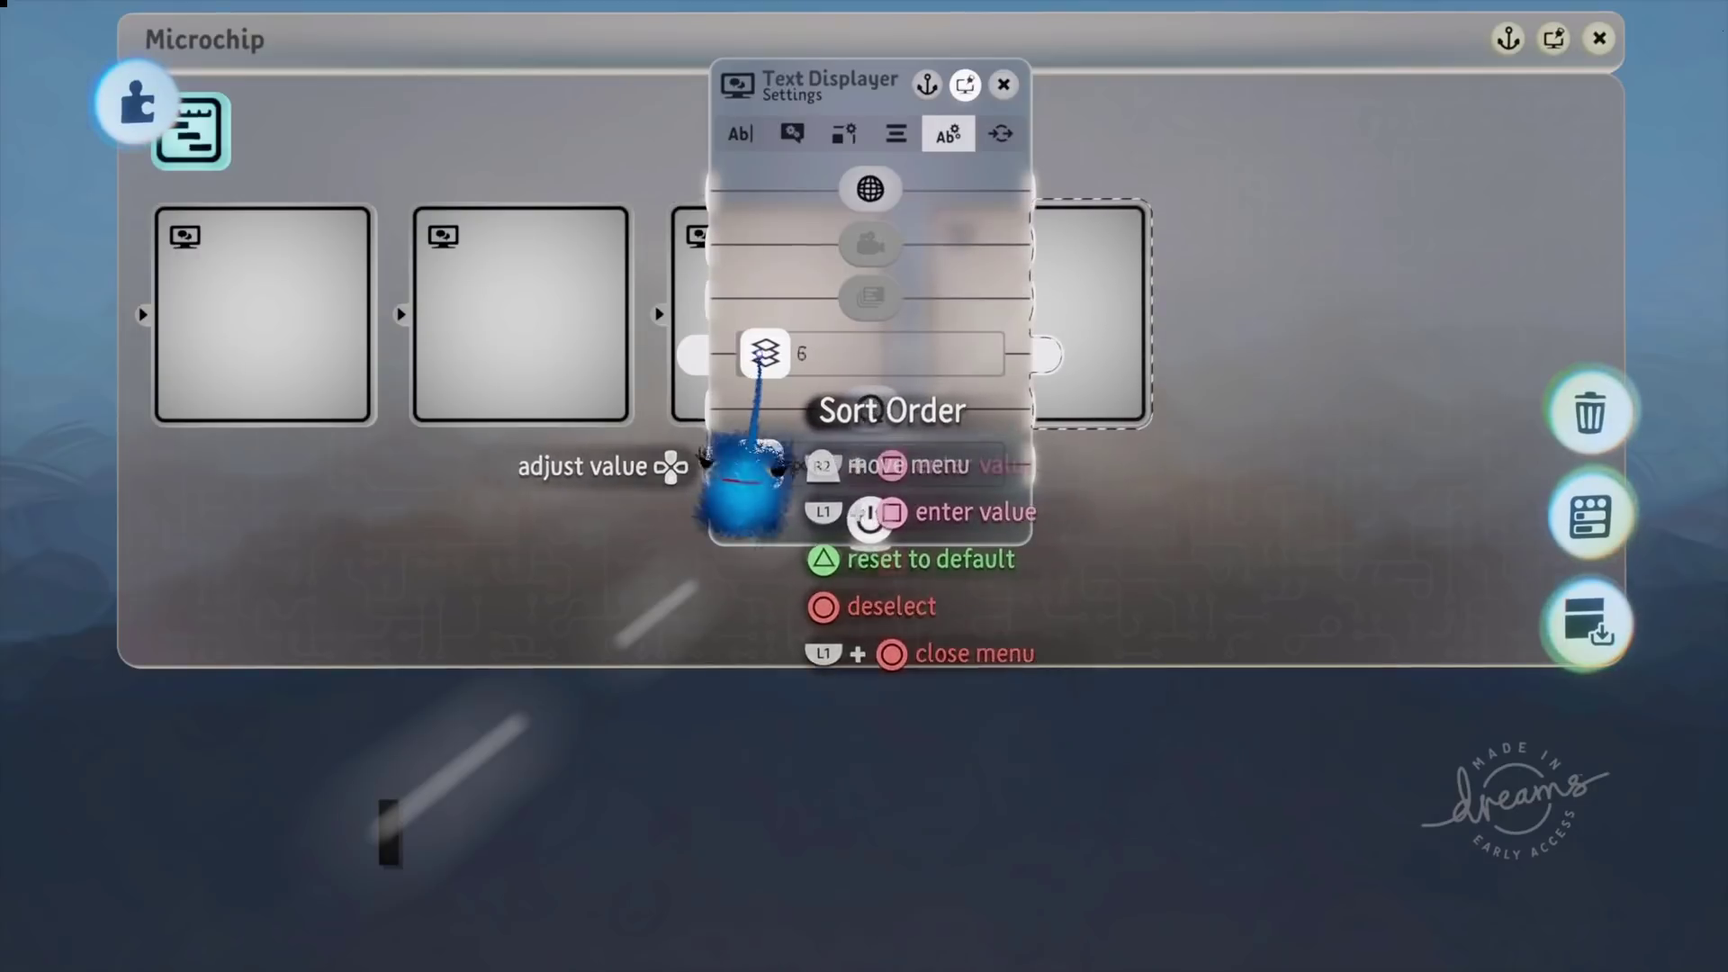
{"action": "key", "text": "Escape"}
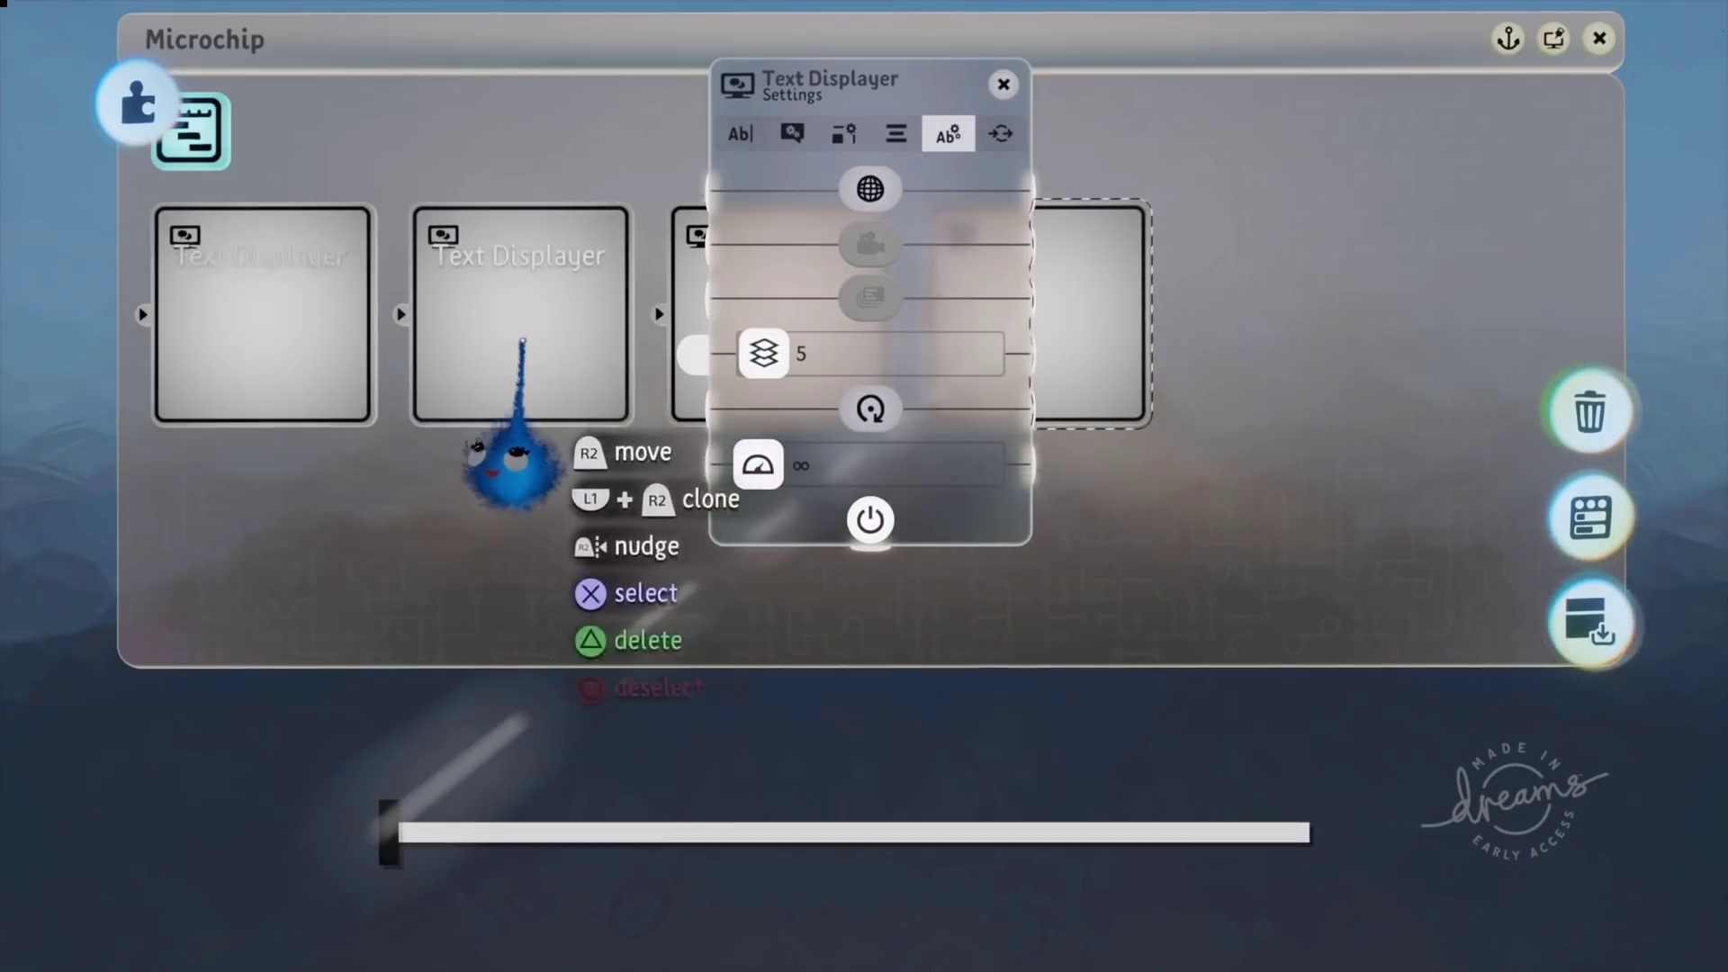
{"action": "left_click_drag", "start_coordinate": [765, 364], "coordinate": [762, 366]}
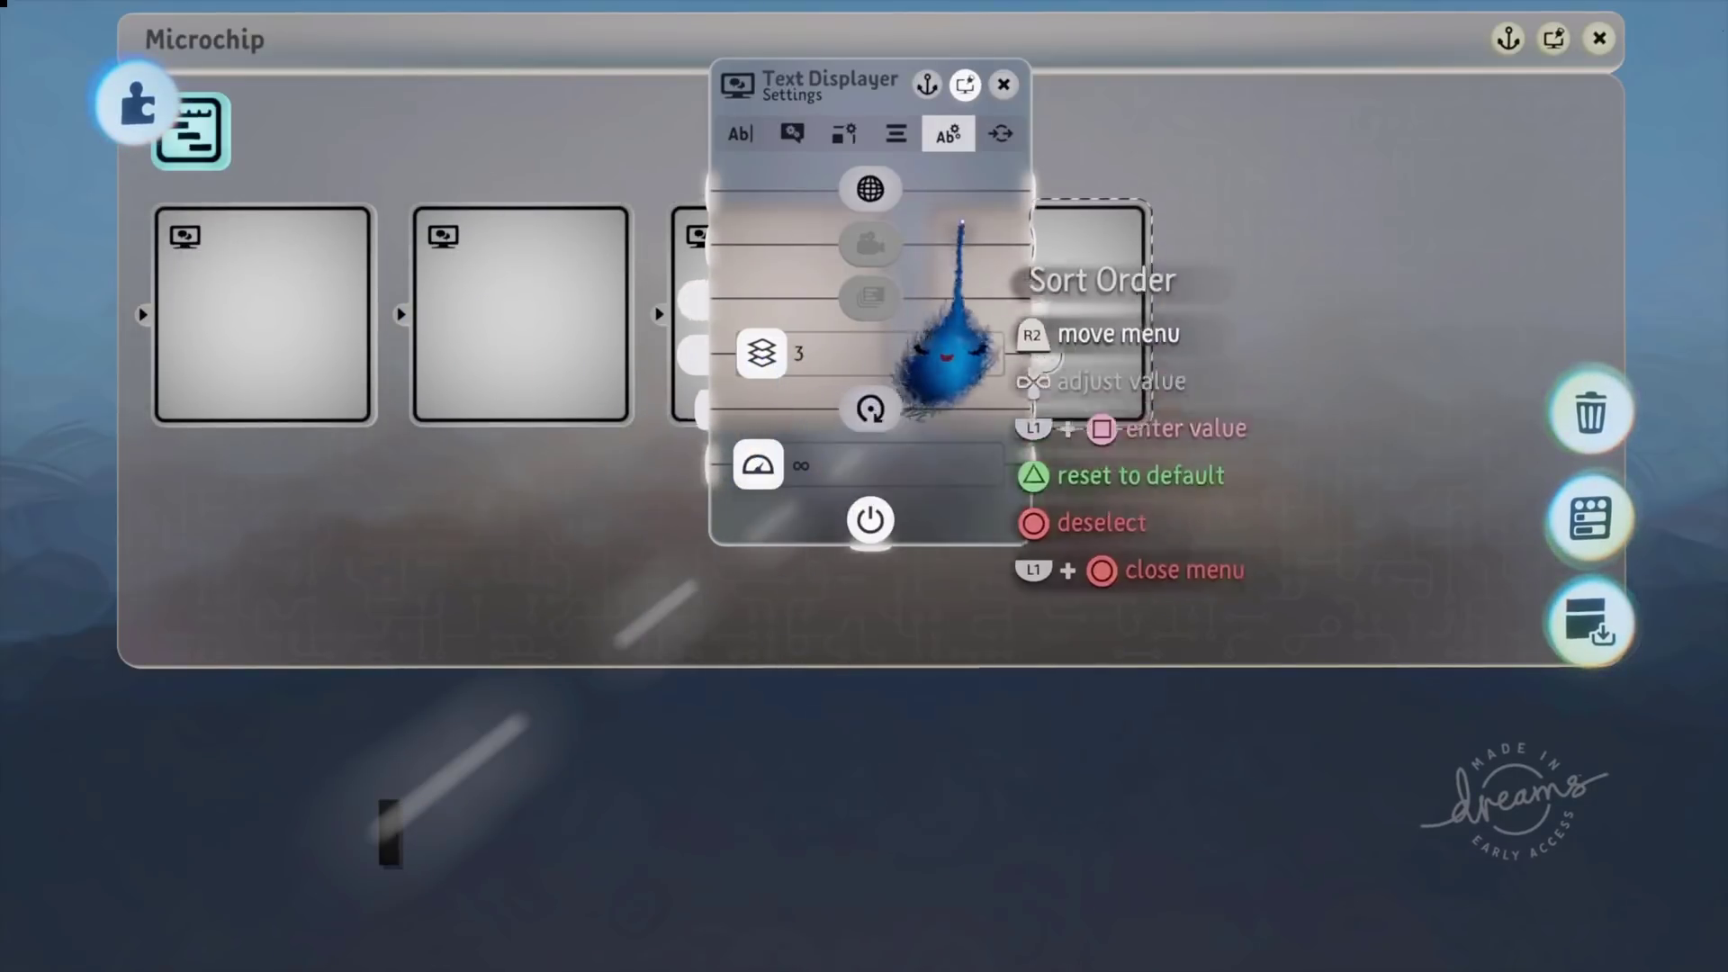
{"action": "left_click", "coordinate": [1001, 85]}
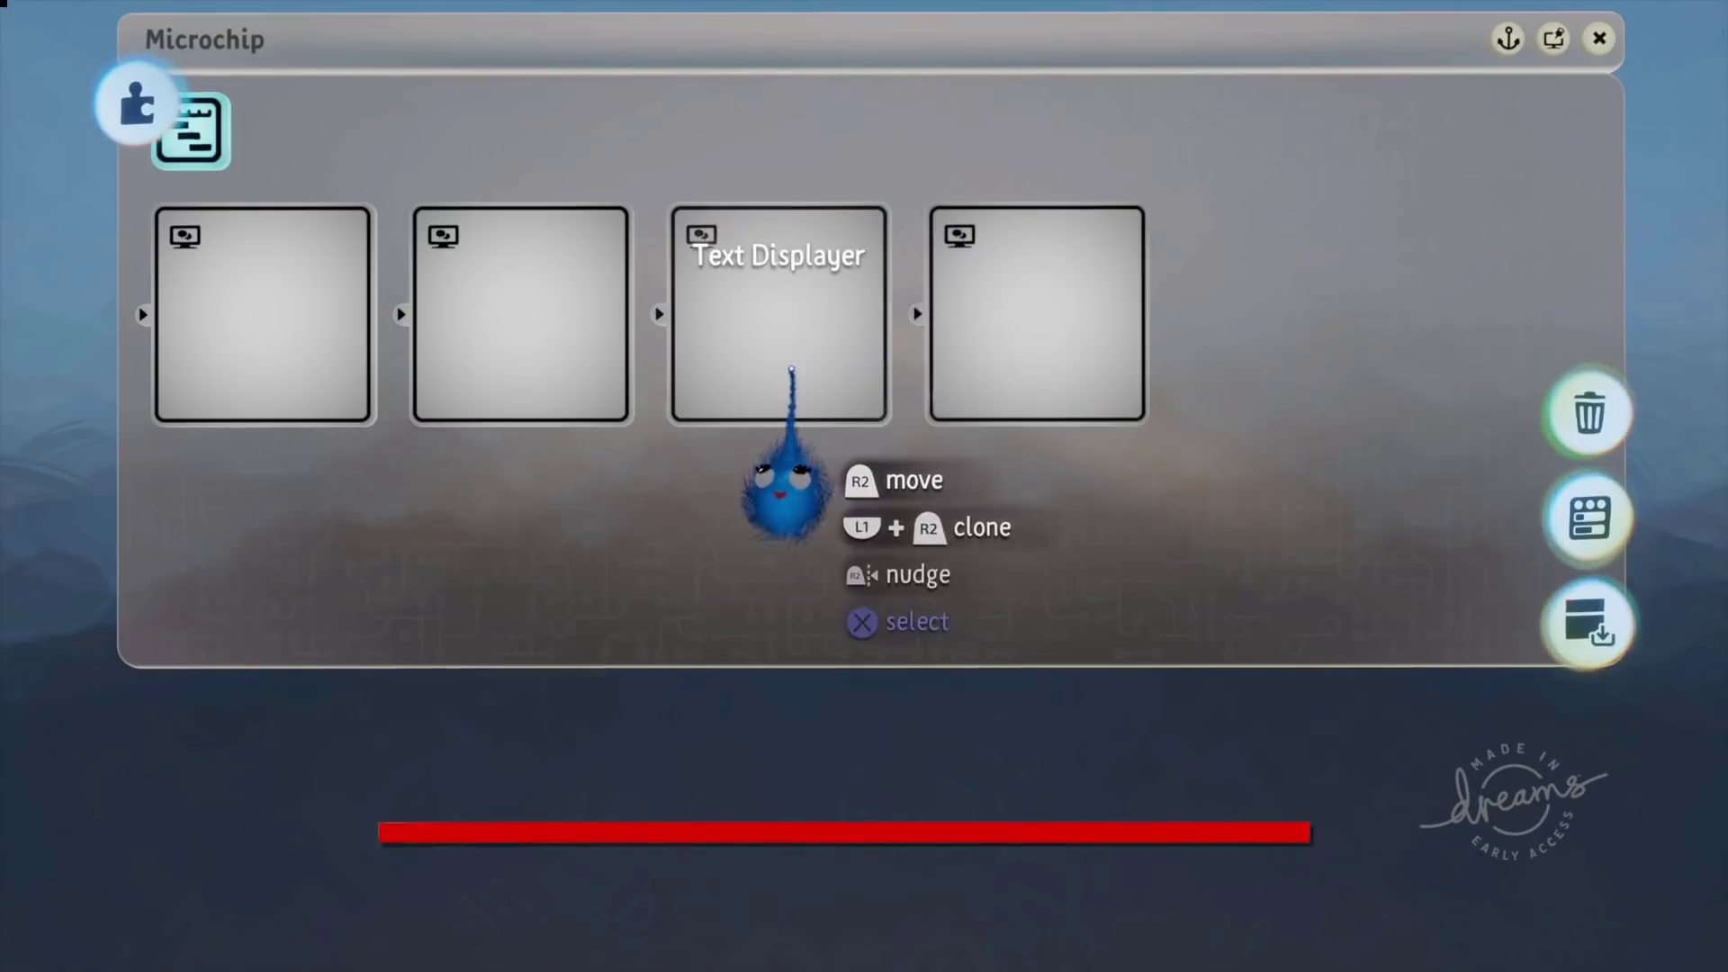
Check the Sort Order of the red, white and long black Text Displayers, closing each one's settings.
{"action": "left_click", "coordinate": [783, 340]}
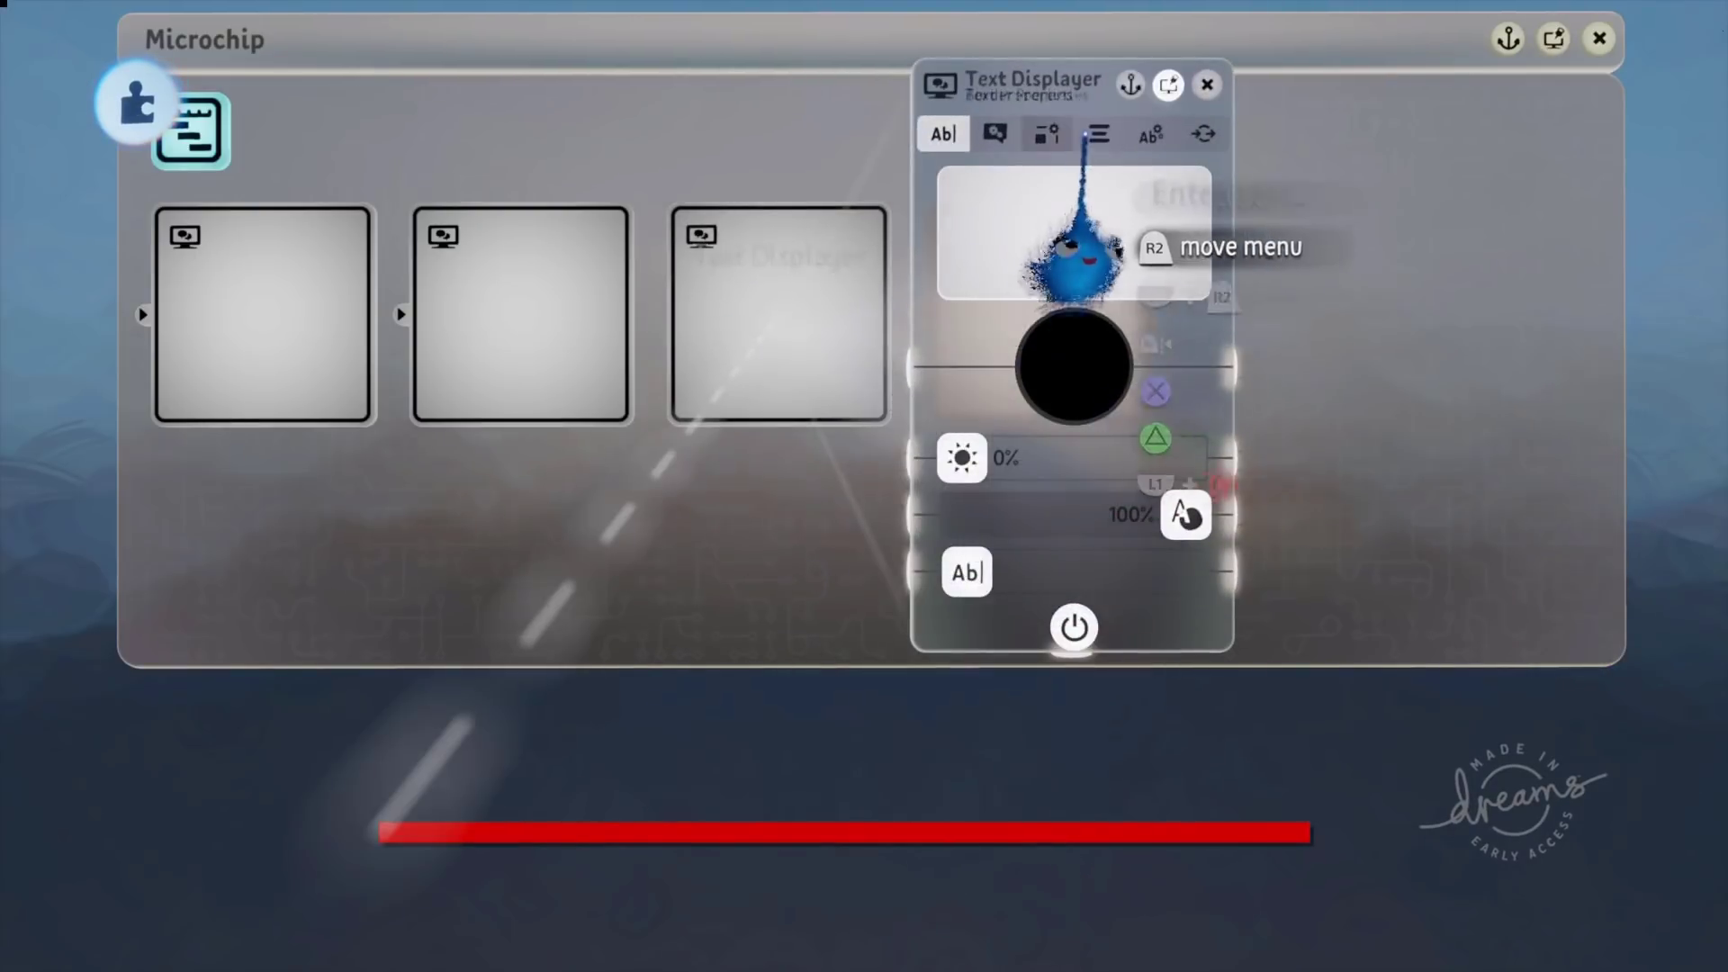
{"action": "left_click", "coordinate": [1149, 135]}
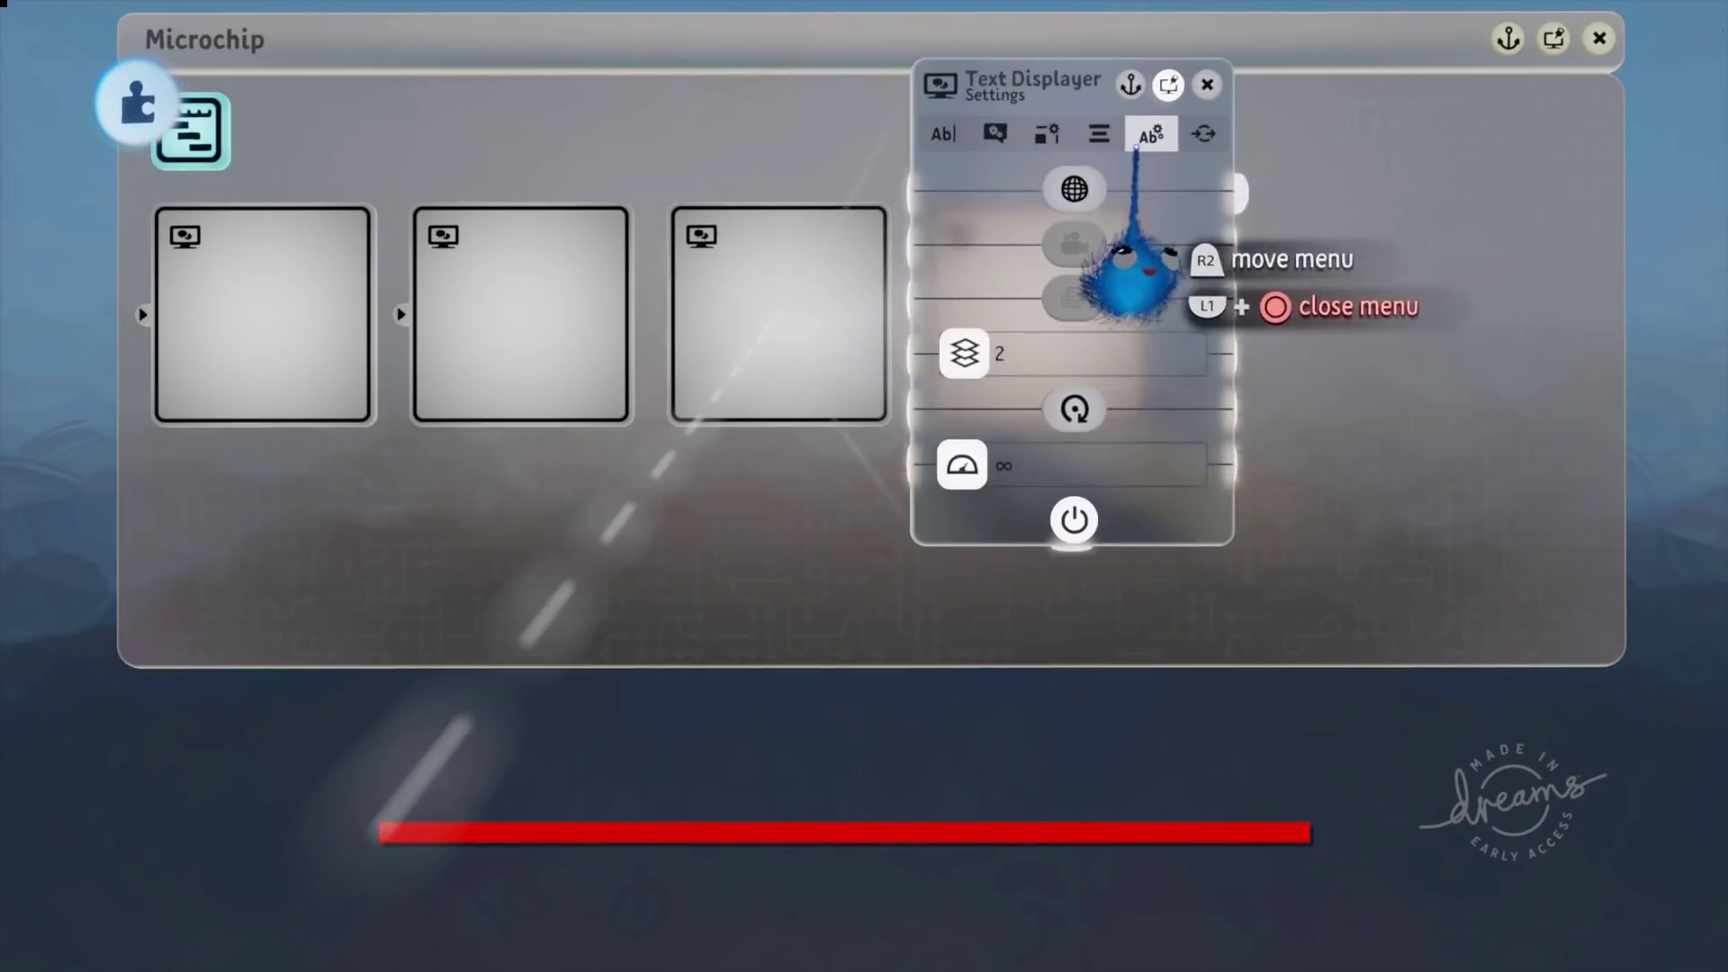
{"action": "left_click", "coordinate": [1207, 84]}
{"action": "left_click", "coordinate": [595, 270]}
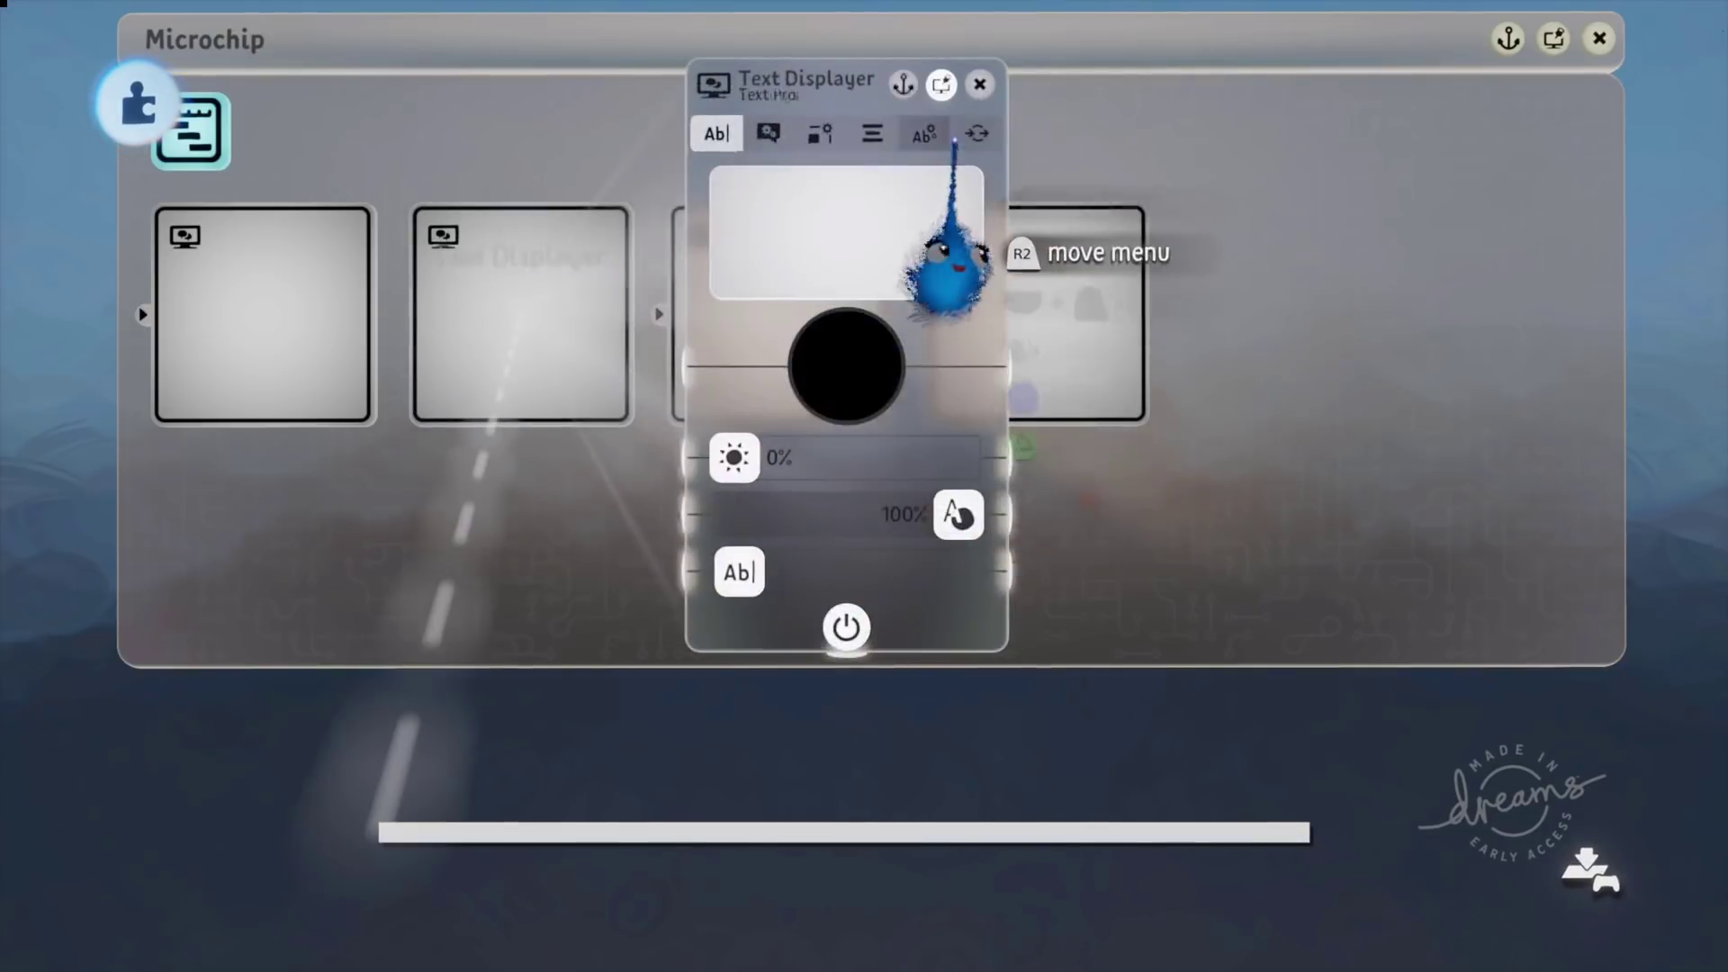
{"action": "left_click", "coordinate": [924, 133]}
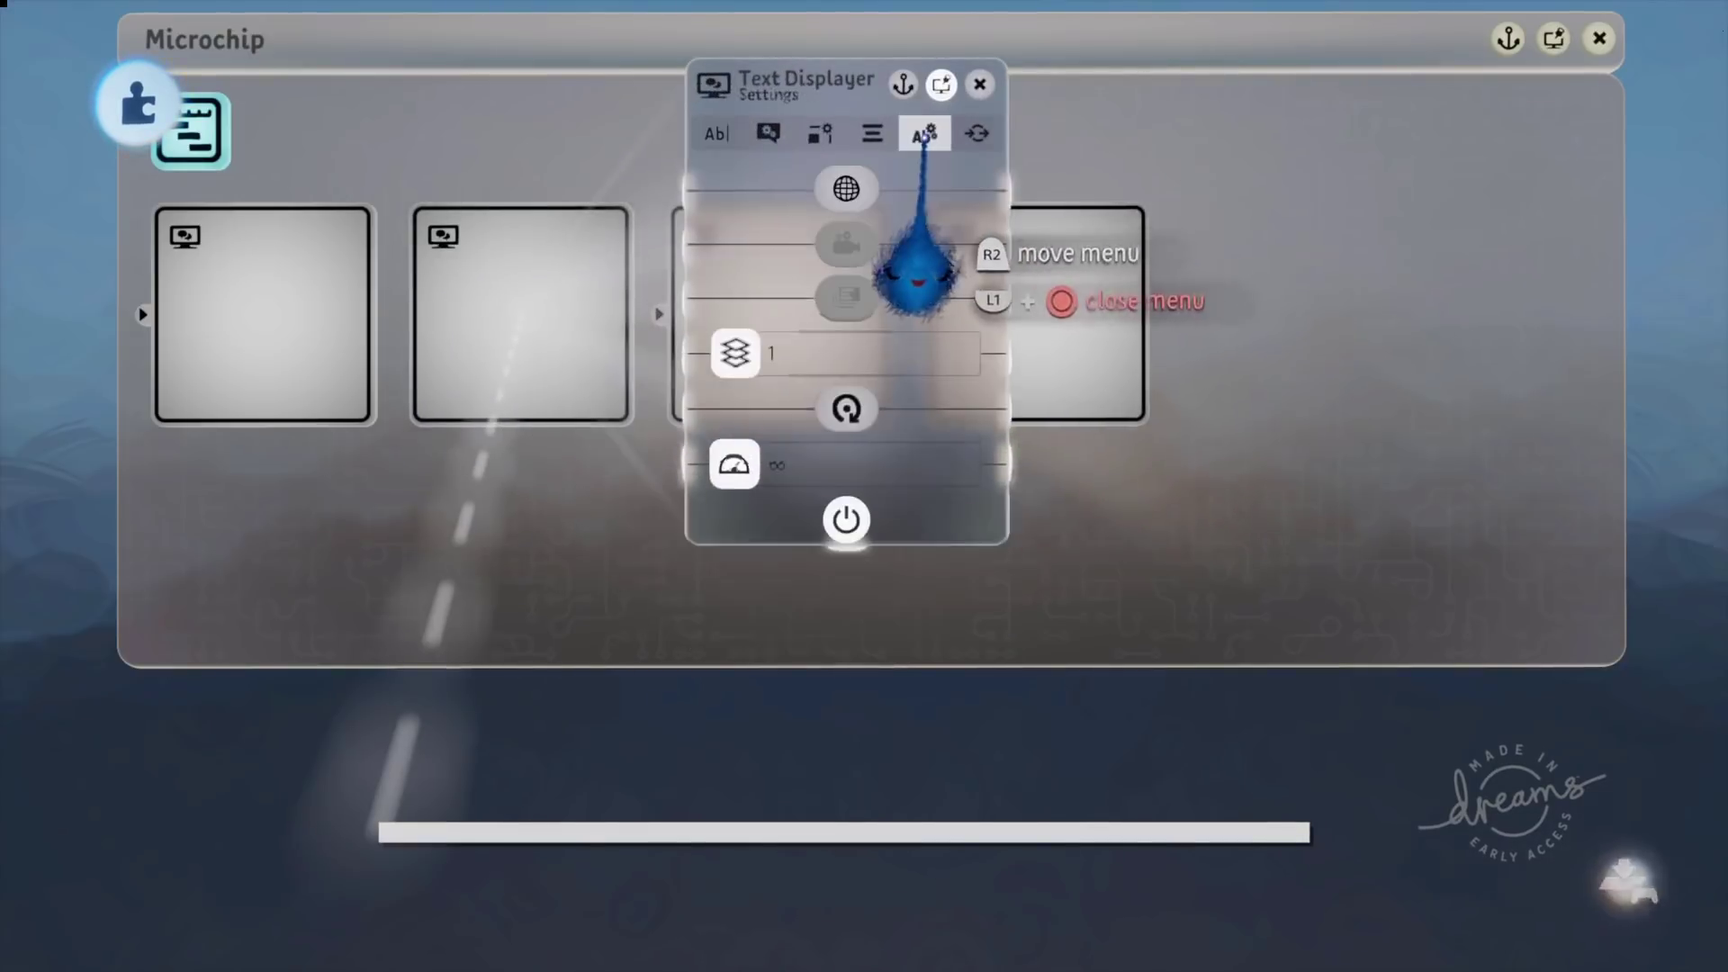
{"action": "left_click", "coordinate": [979, 85]}
{"action": "left_click", "coordinate": [302, 301]}
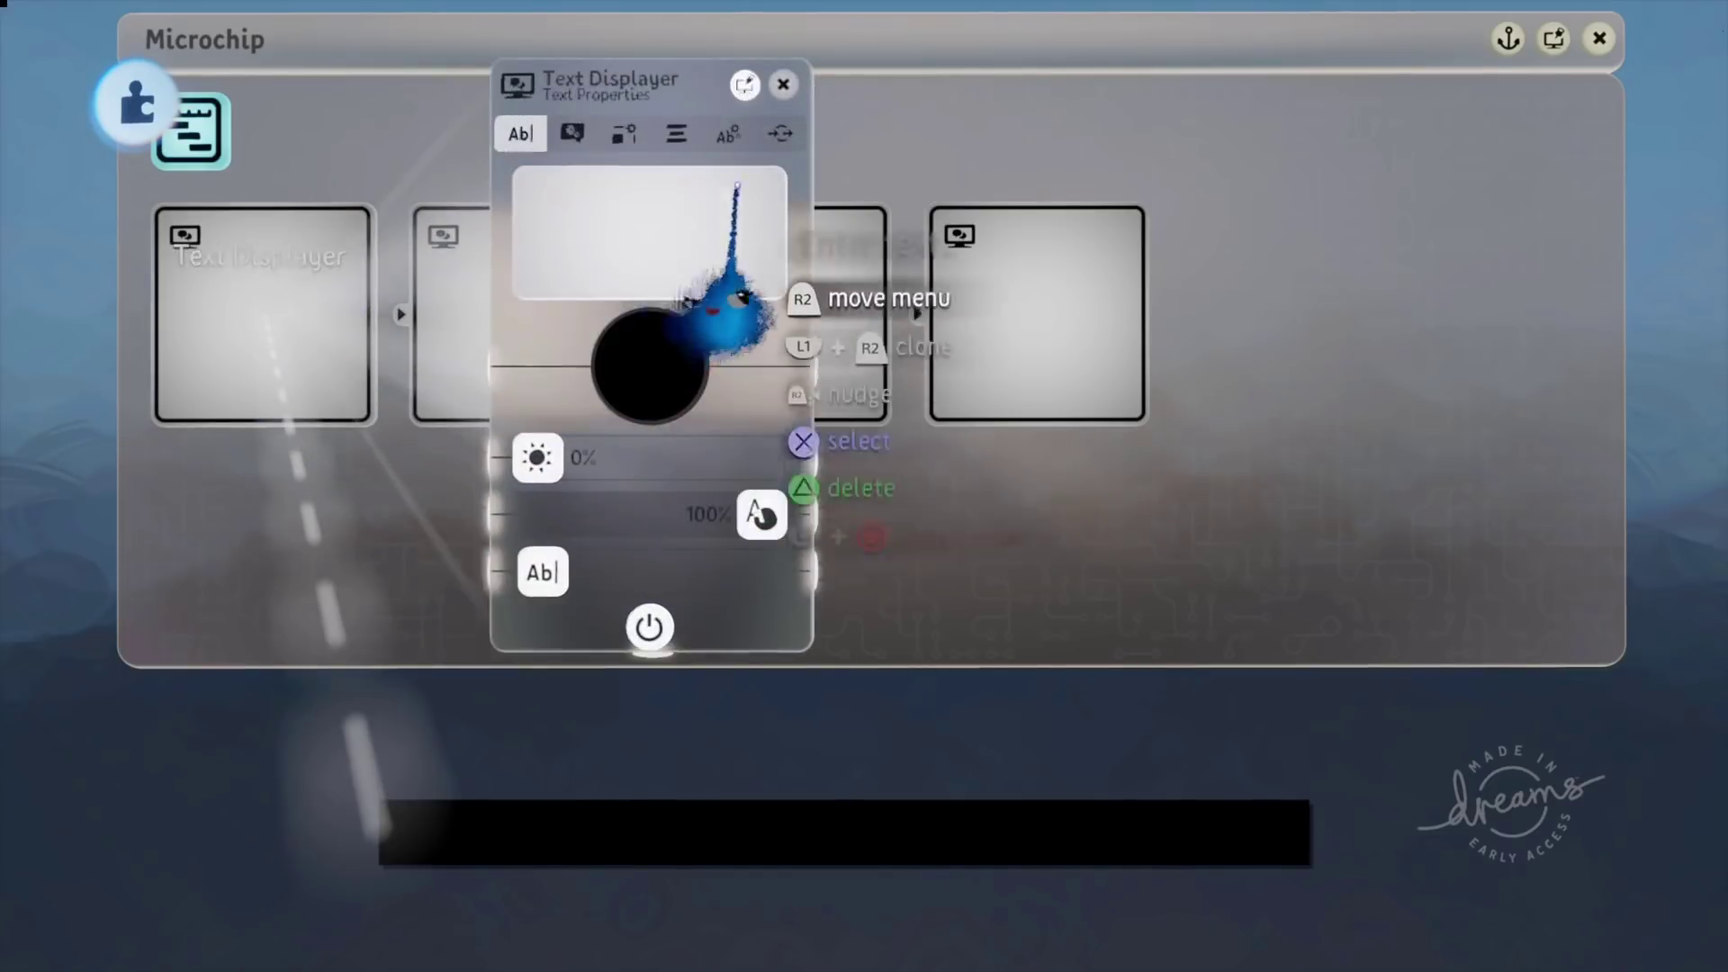
{"action": "left_click", "coordinate": [729, 133]}
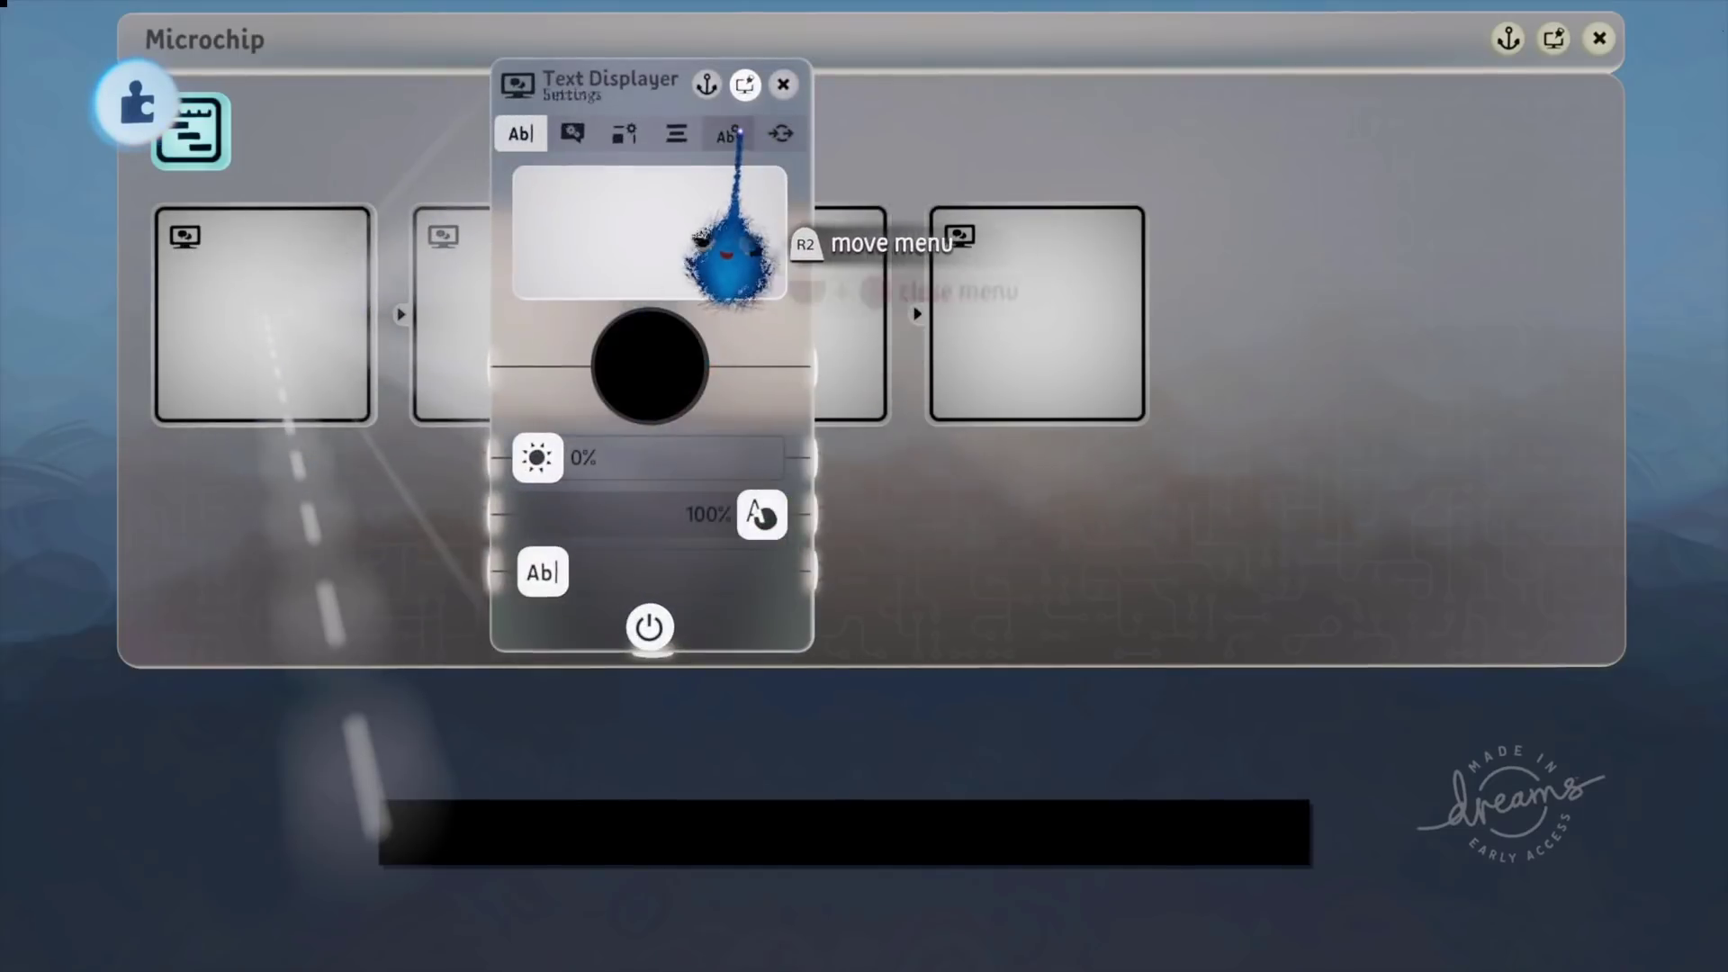
{"action": "left_click", "coordinate": [783, 85]}
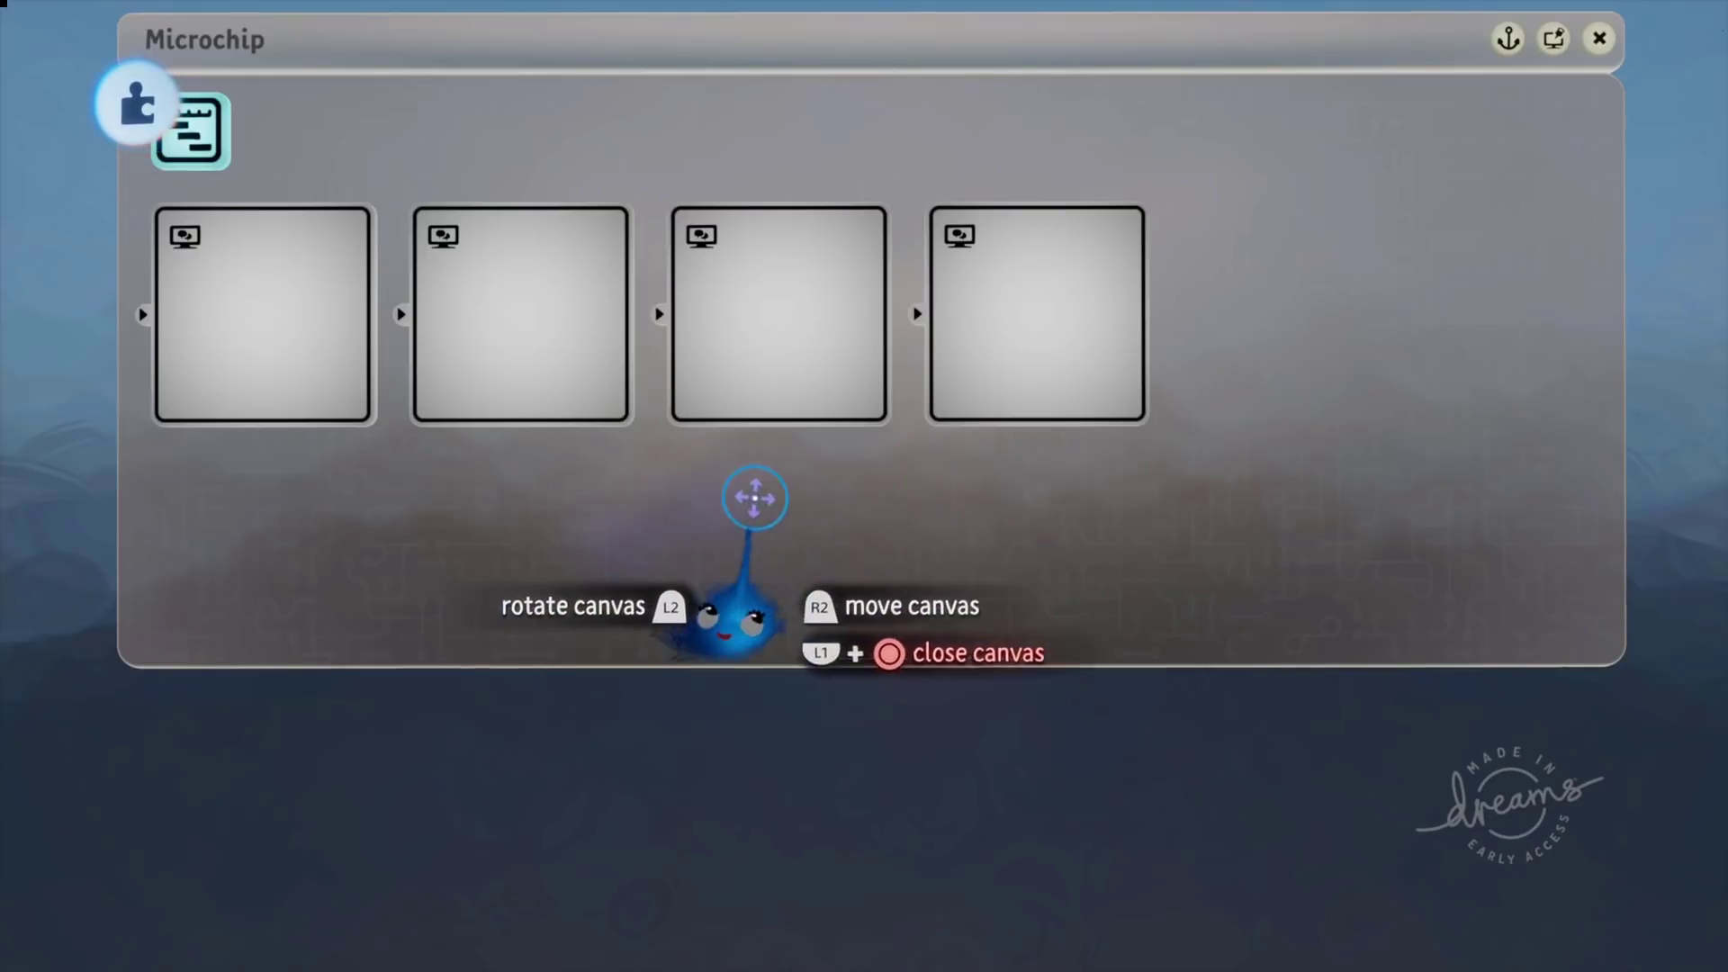
Open the Working in Japan timeline from the microchip and place its canvas above the microchip.
{"action": "scroll", "coordinate": [735, 477], "scroll_direction": "down", "scroll_amount": 5}
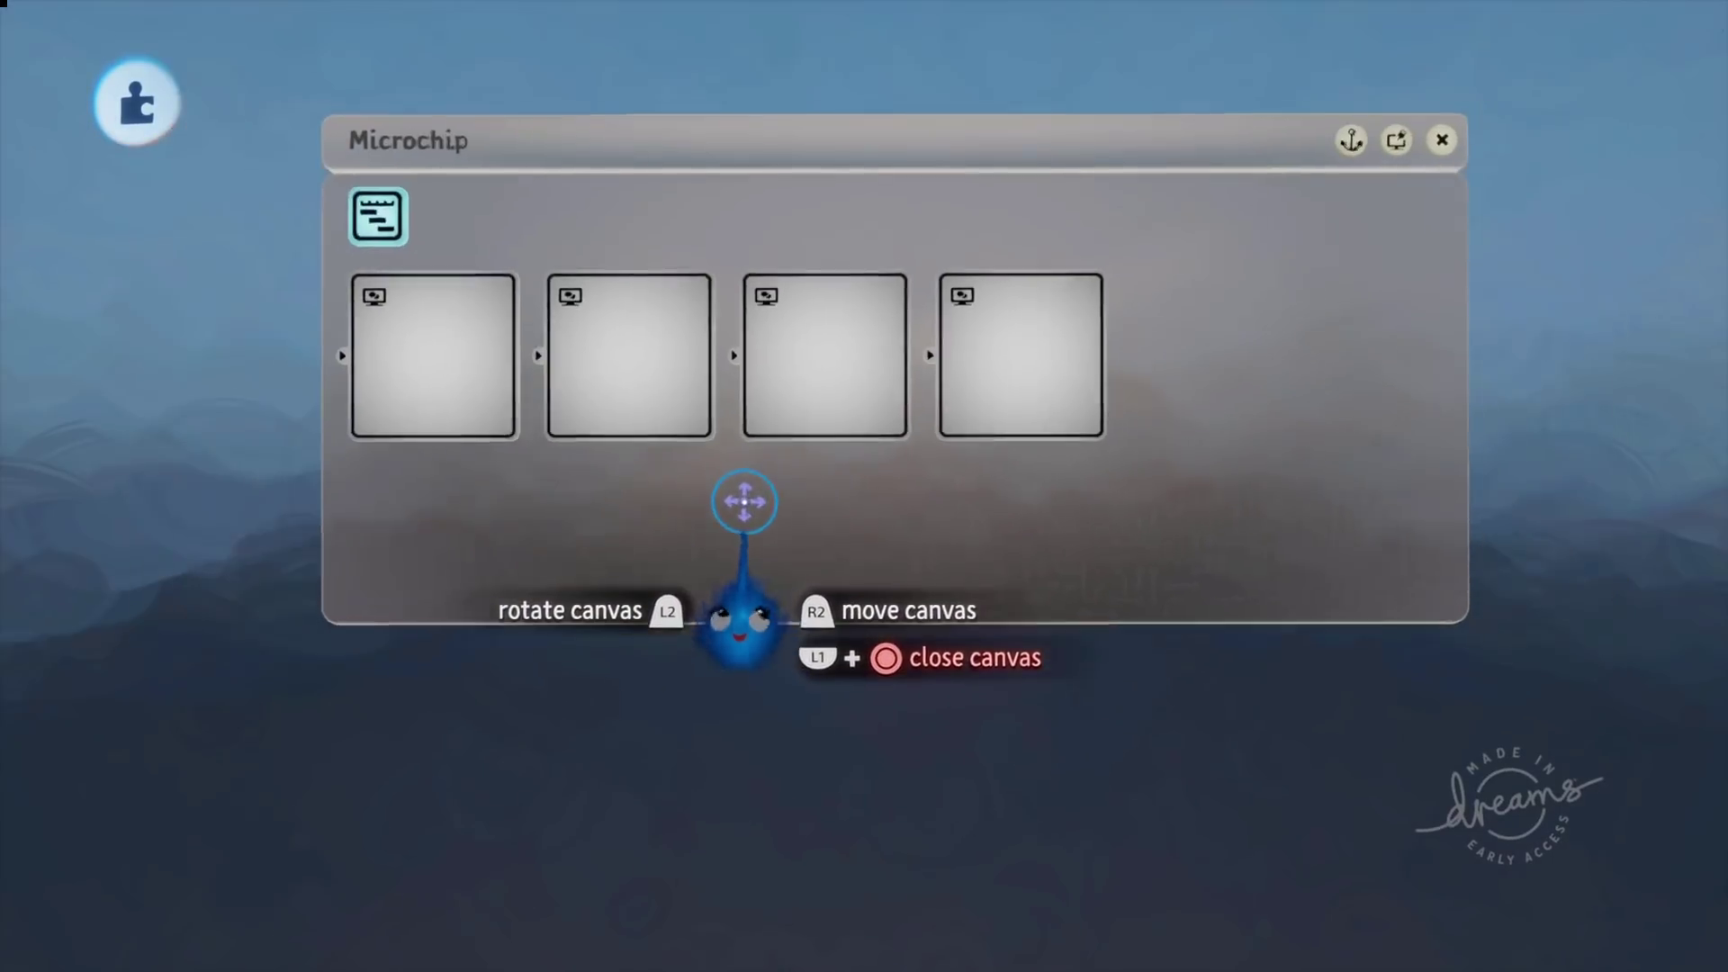
{"action": "scroll", "coordinate": [744, 523], "scroll_direction": "down", "scroll_amount": 2}
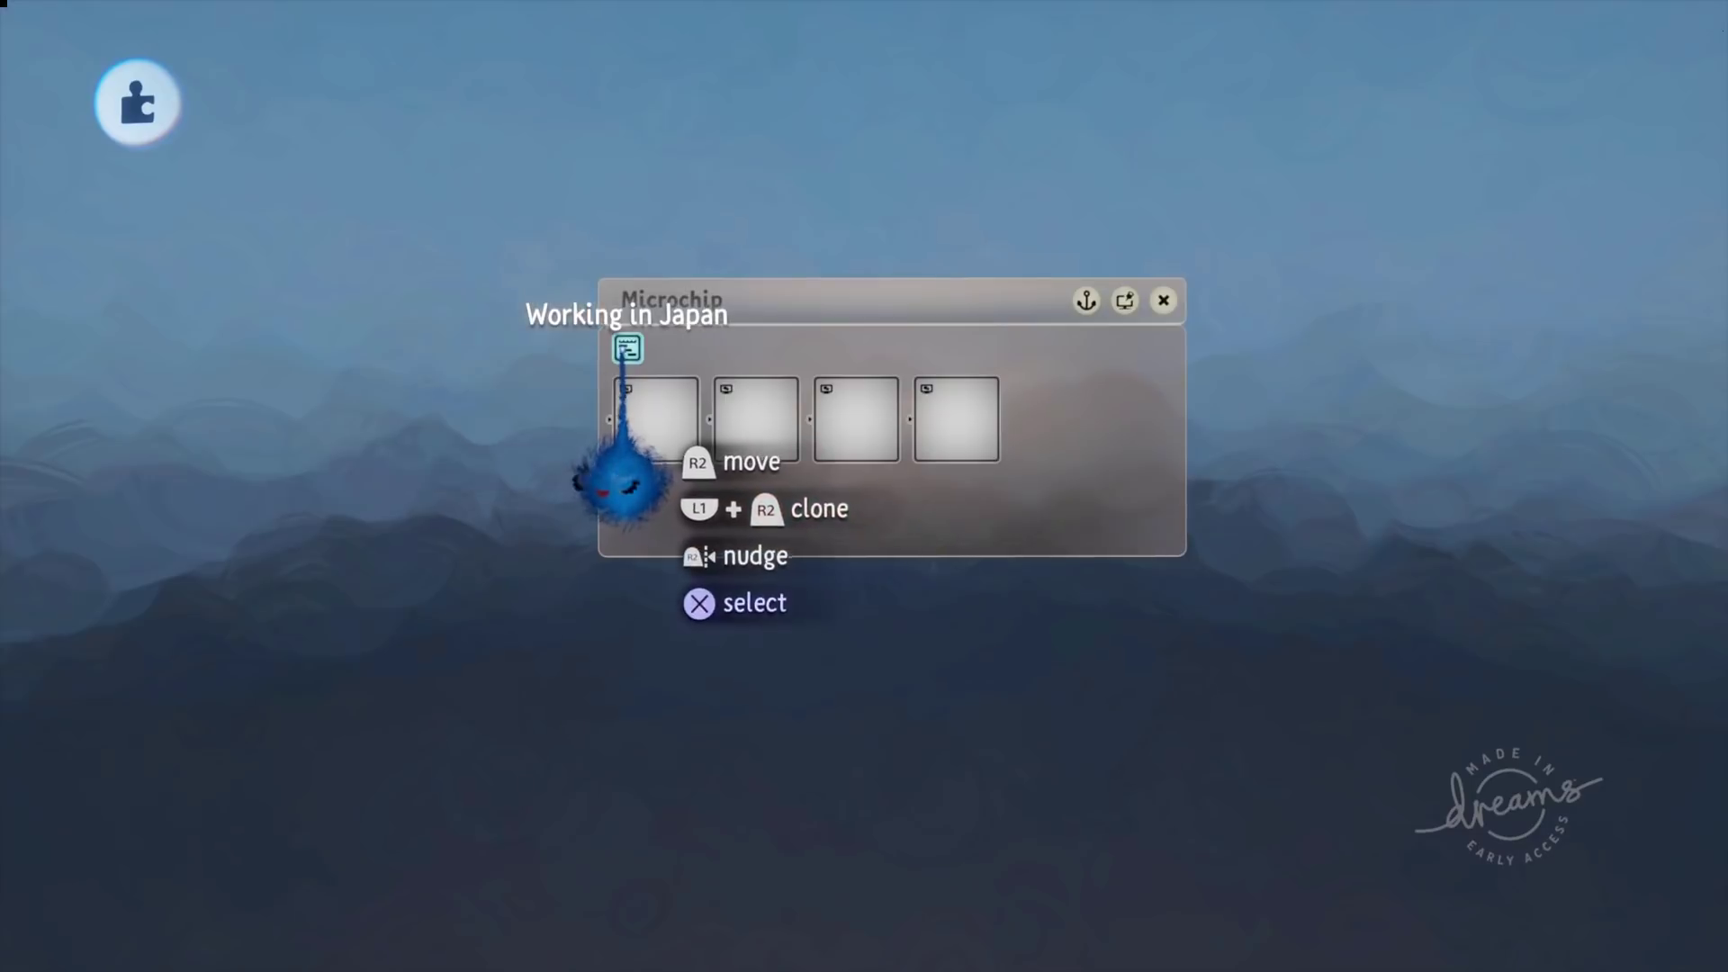
{"action": "scroll", "coordinate": [627, 348], "scroll_direction": "down", "scroll_amount": 5}
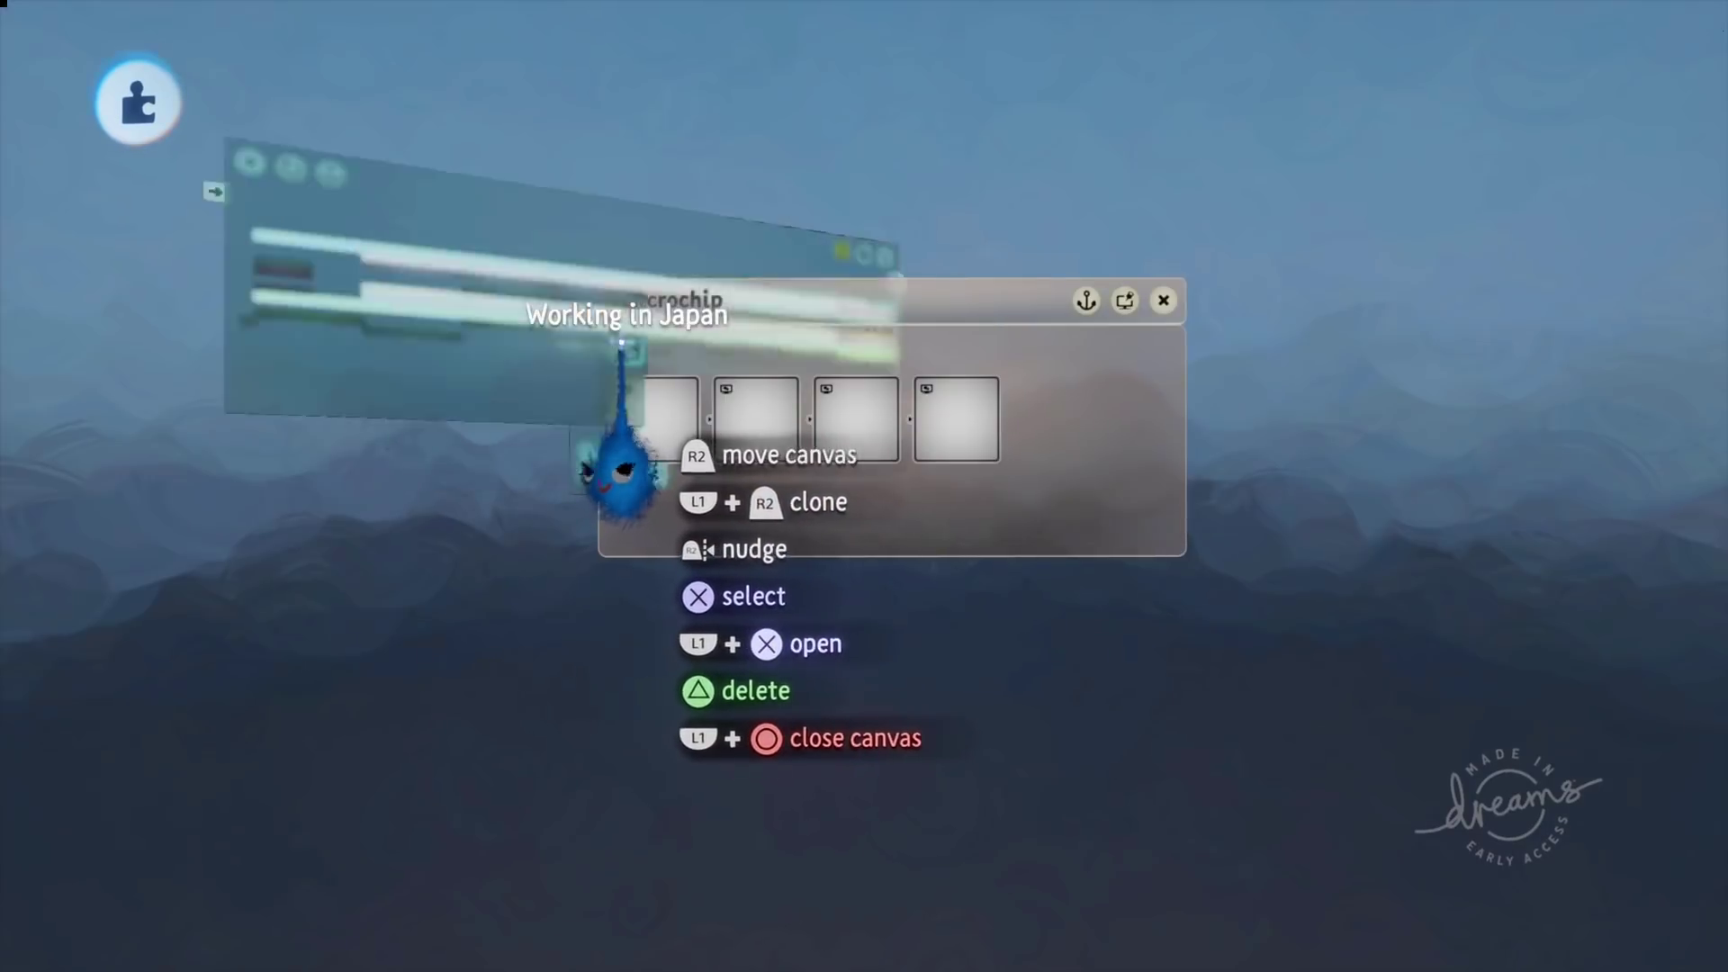
{"action": "scroll", "coordinate": [765, 547], "scroll_direction": "down", "scroll_amount": 6}
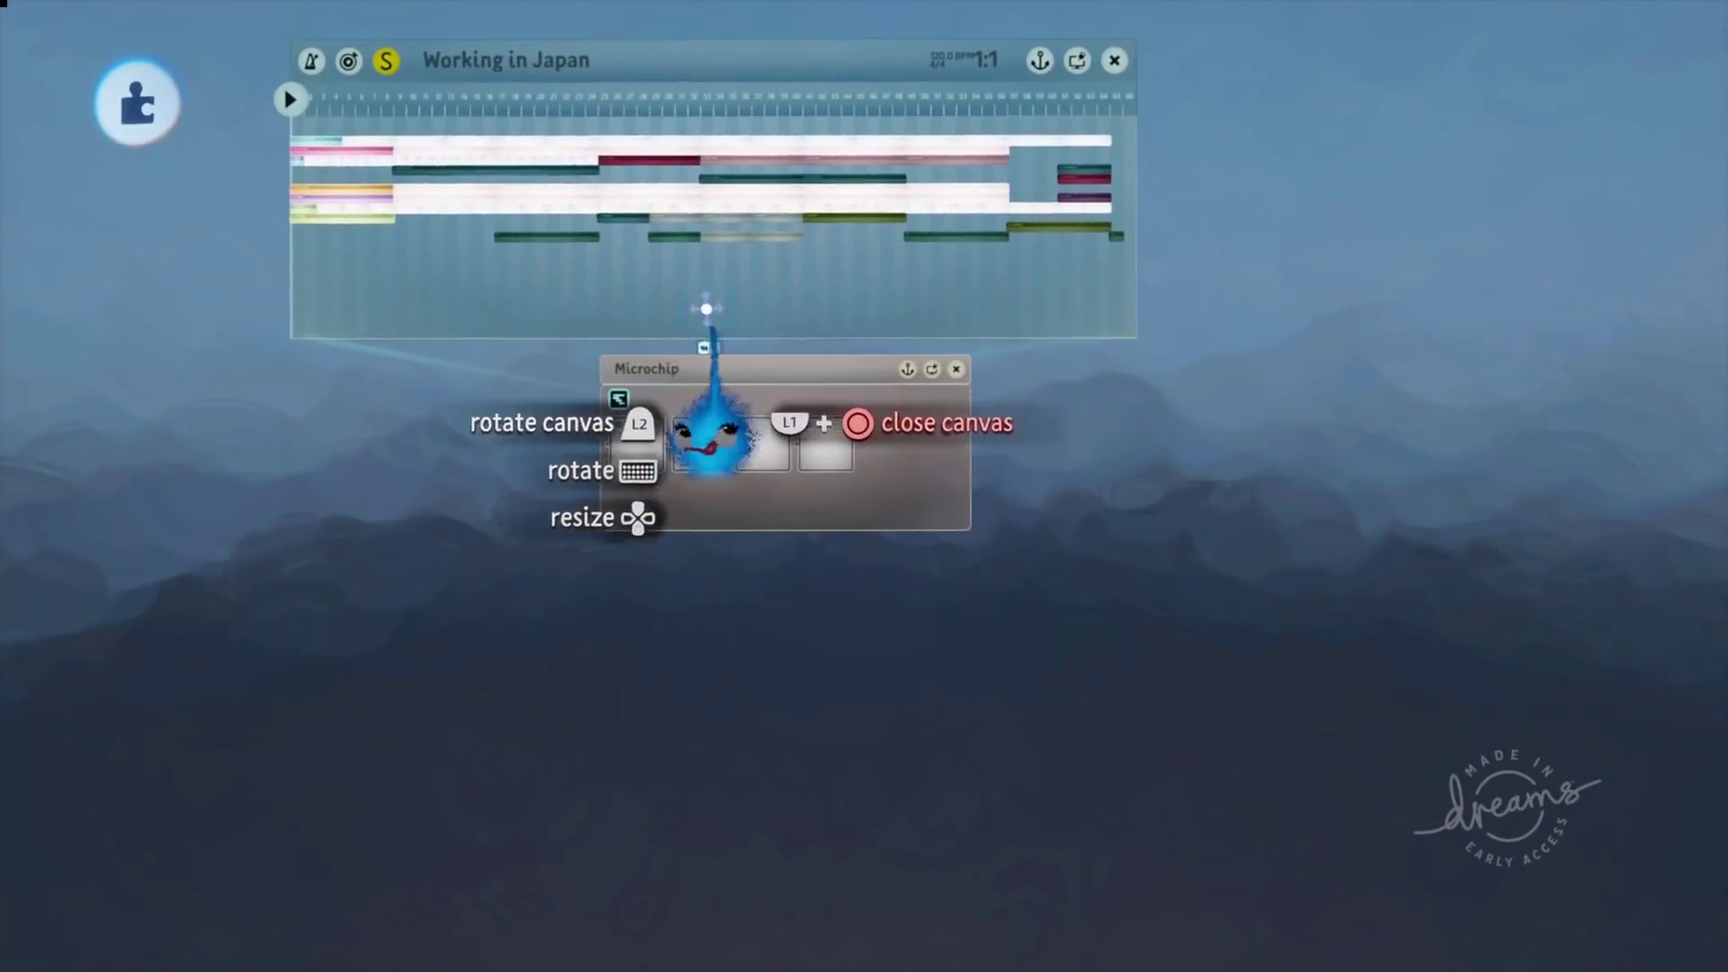
Stamp a keyframe at the end of the Working in Japan timeline and record the red Text Displayer at full length in it.
{"action": "middle_click_drag", "start_coordinate": [744, 540], "coordinate": [773, 465]}
{"action": "left_click", "coordinate": [772, 376]}
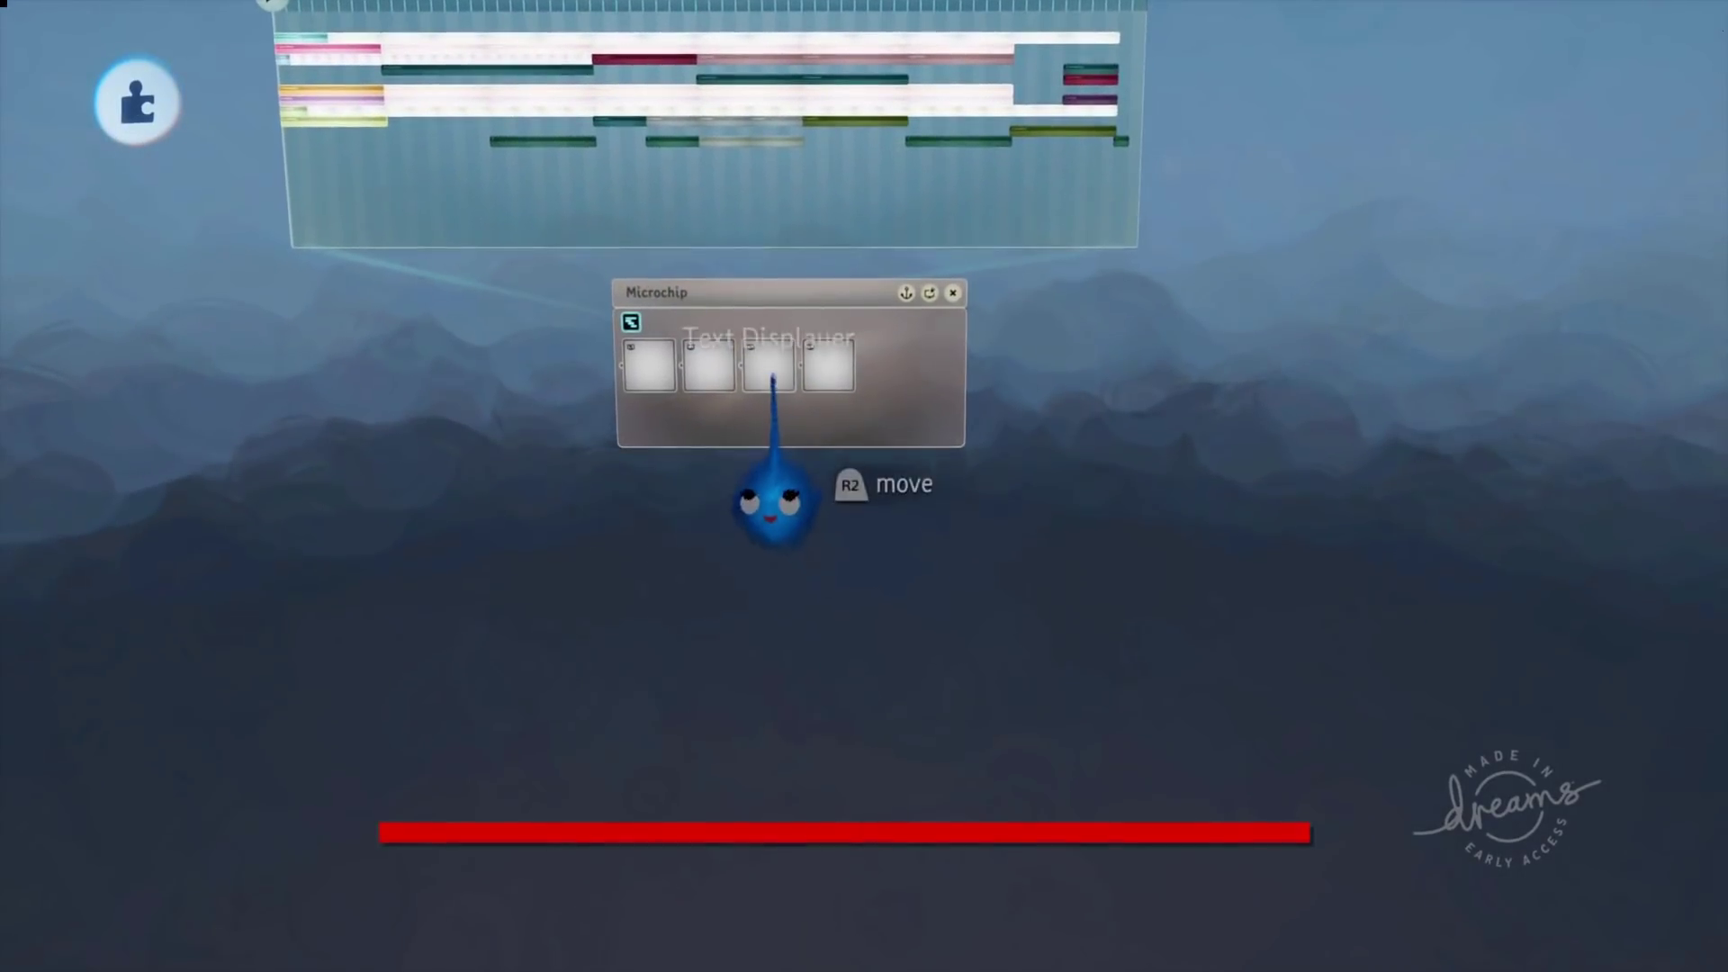
{"action": "left_click_drag", "start_coordinate": [750, 698], "coordinate": [741, 779]}
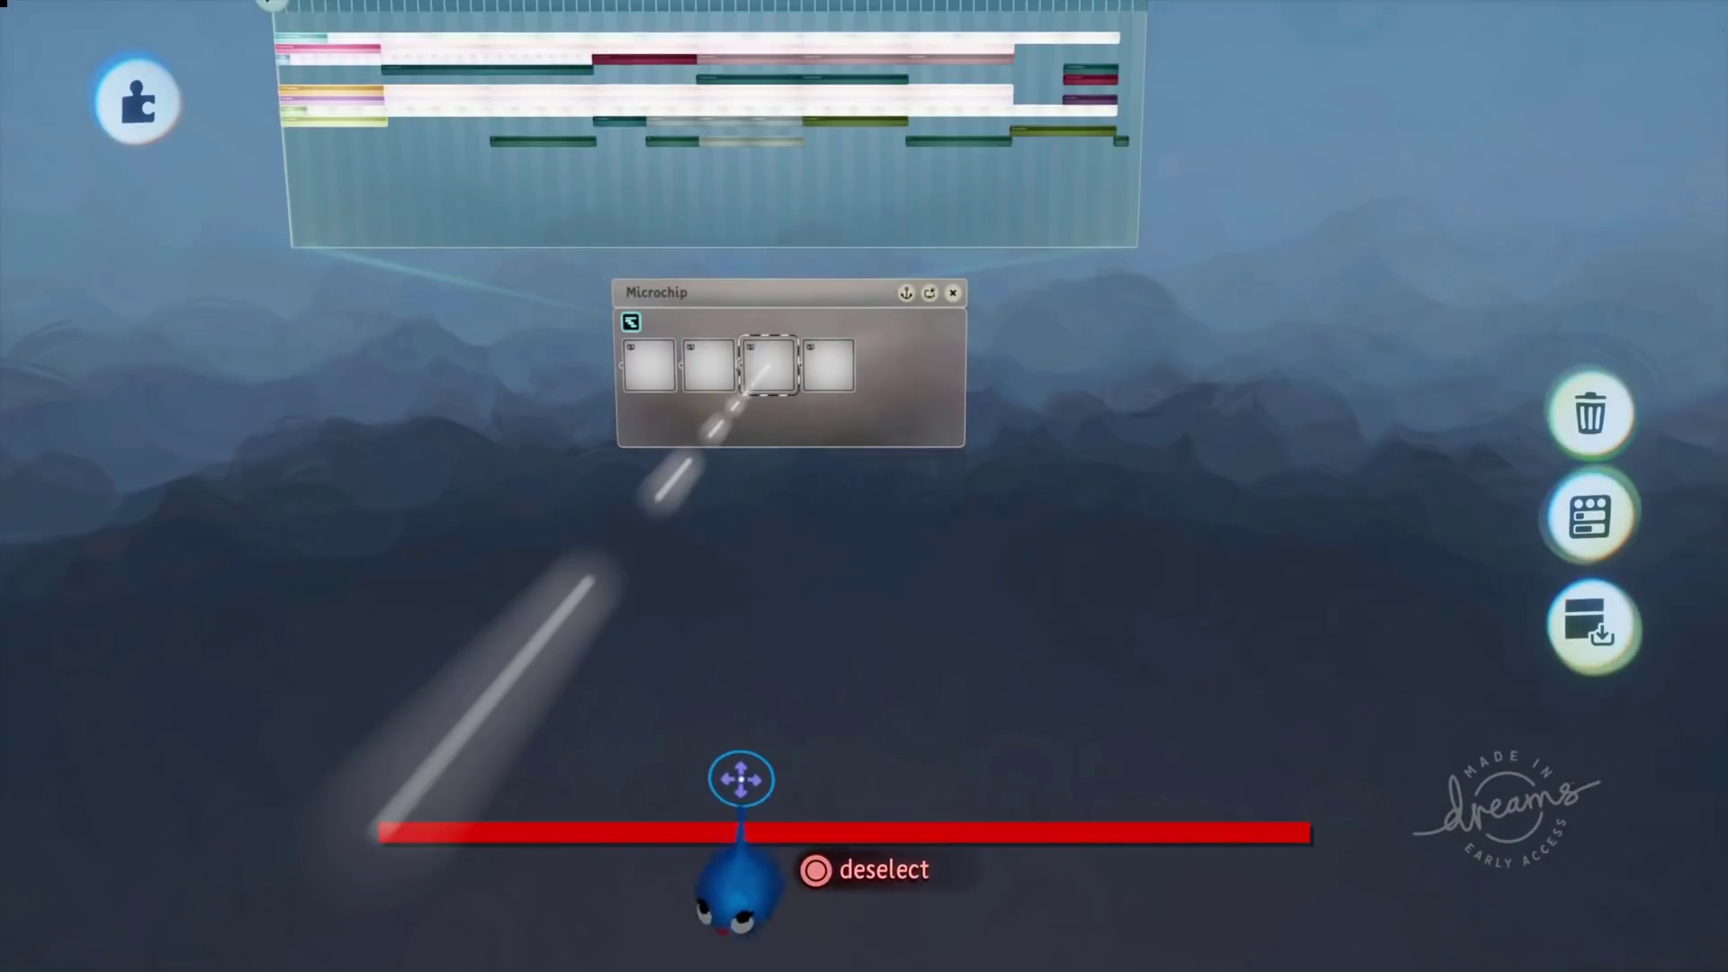
{"action": "key", "text": "Tab"}
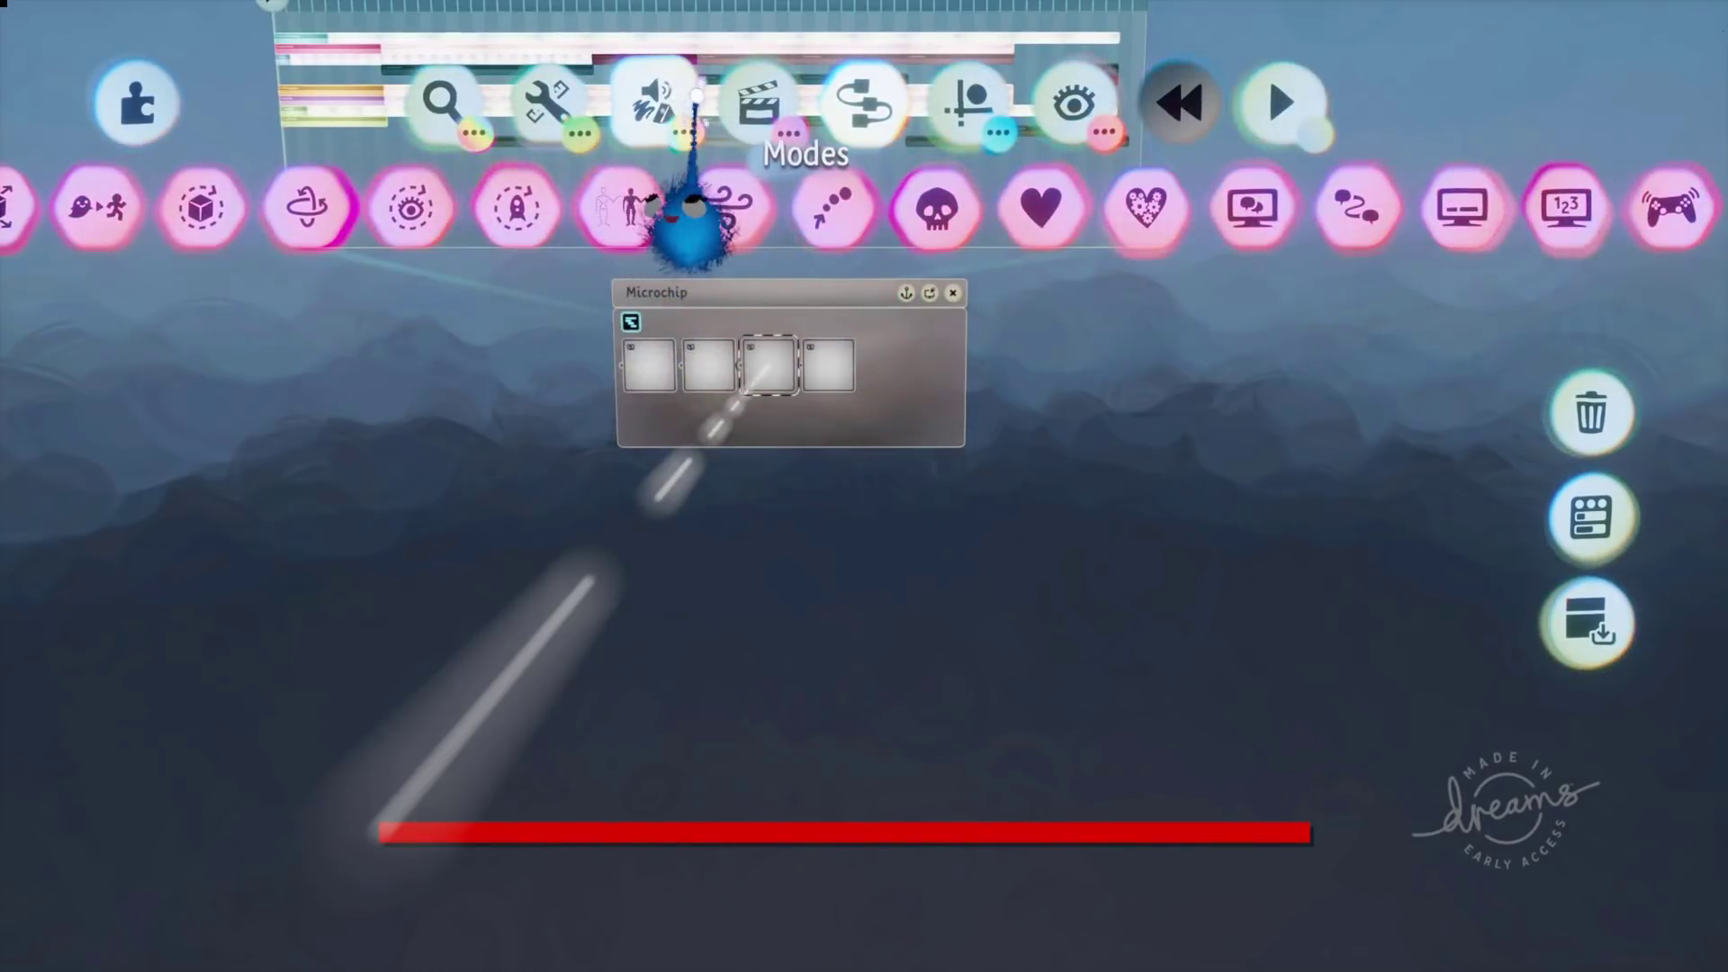
{"action": "left_click", "coordinate": [659, 99]}
{"action": "left_click", "coordinate": [759, 103]}
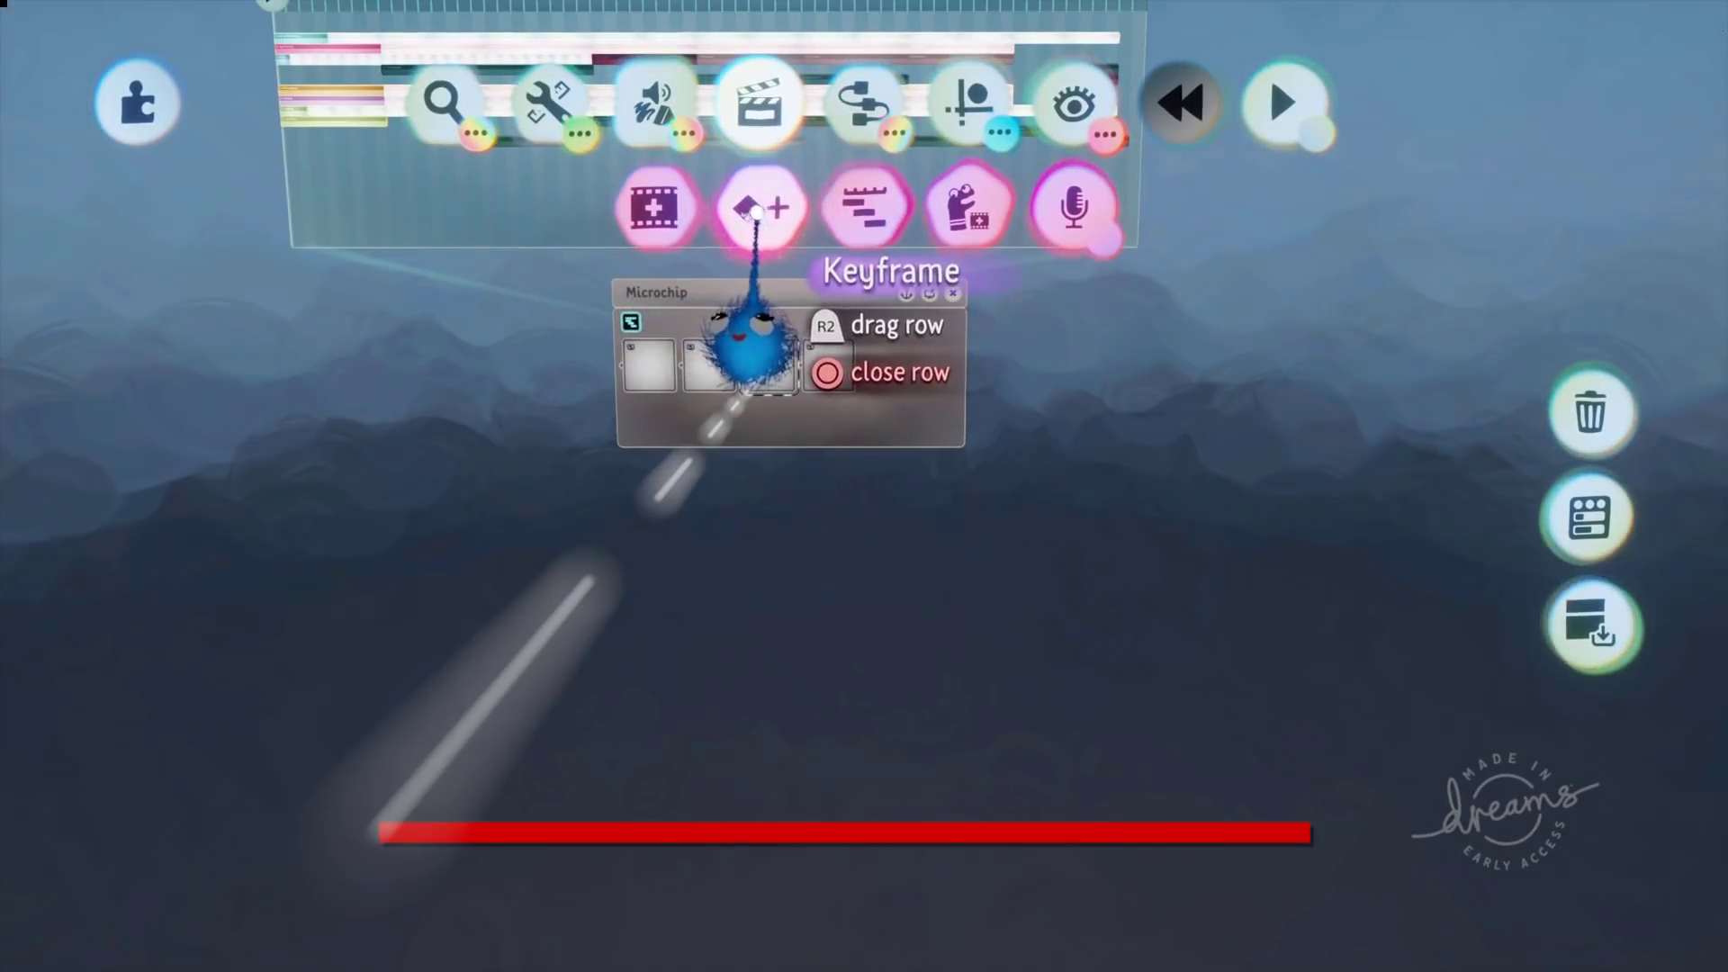
{"action": "left_click", "coordinate": [759, 205]}
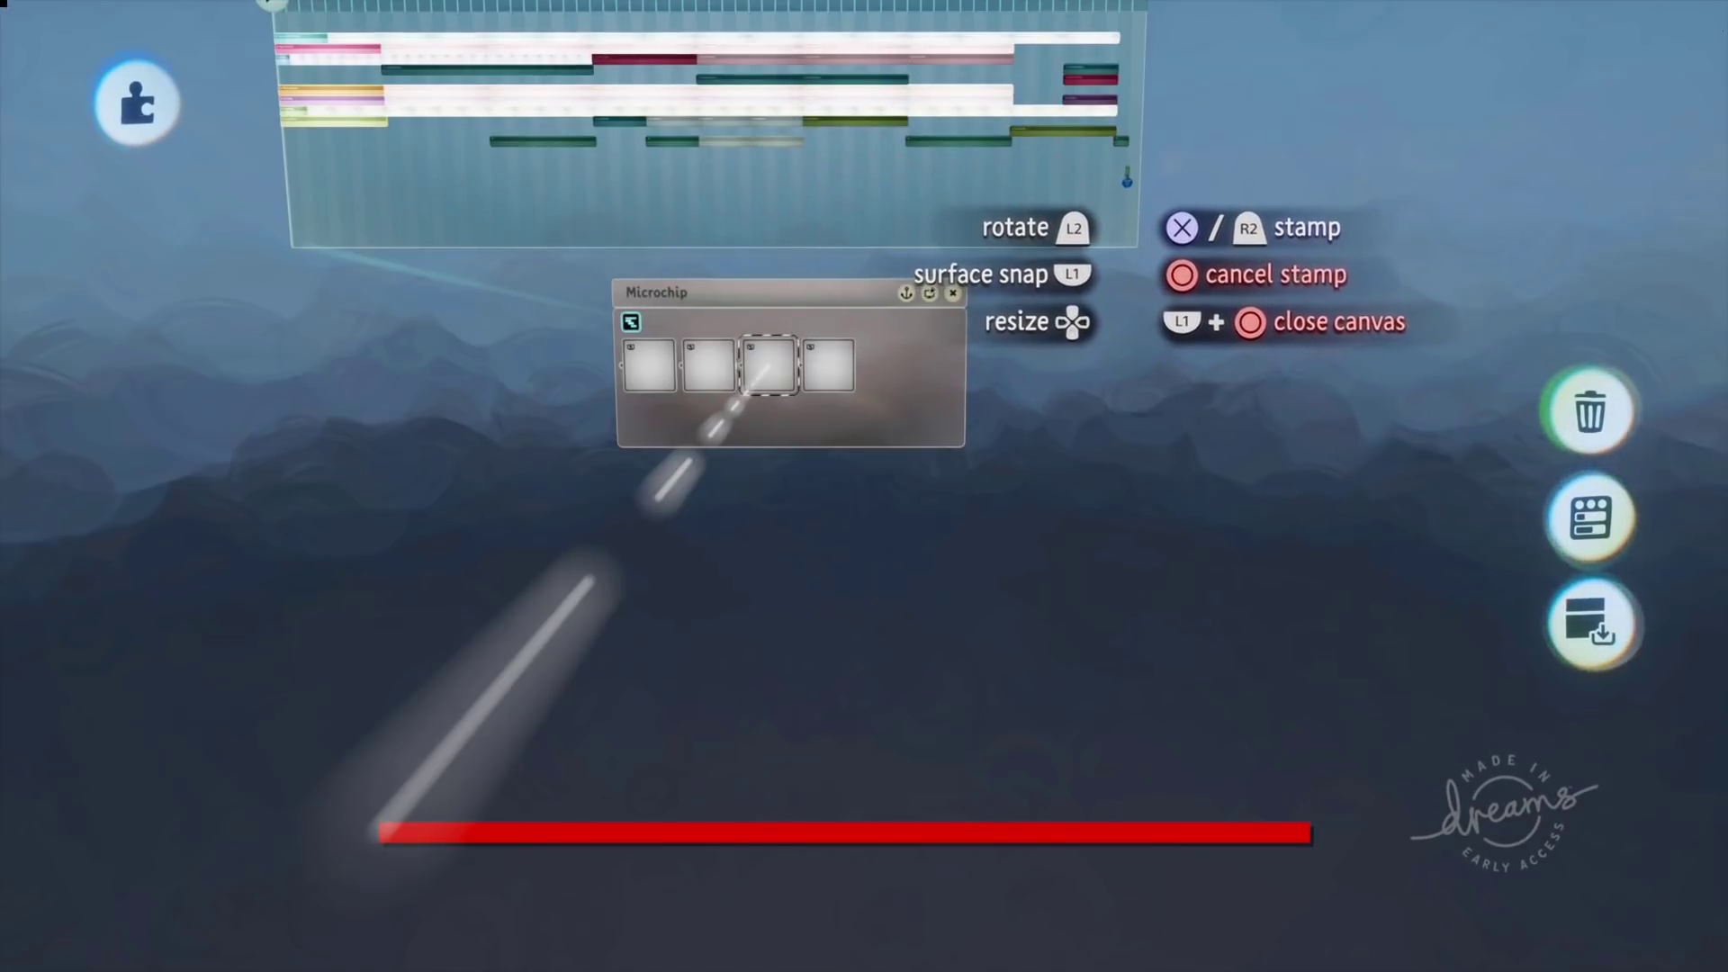
{"action": "left_click", "coordinate": [1126, 177]}
{"action": "mouse_move", "coordinate": [1295, 827]}
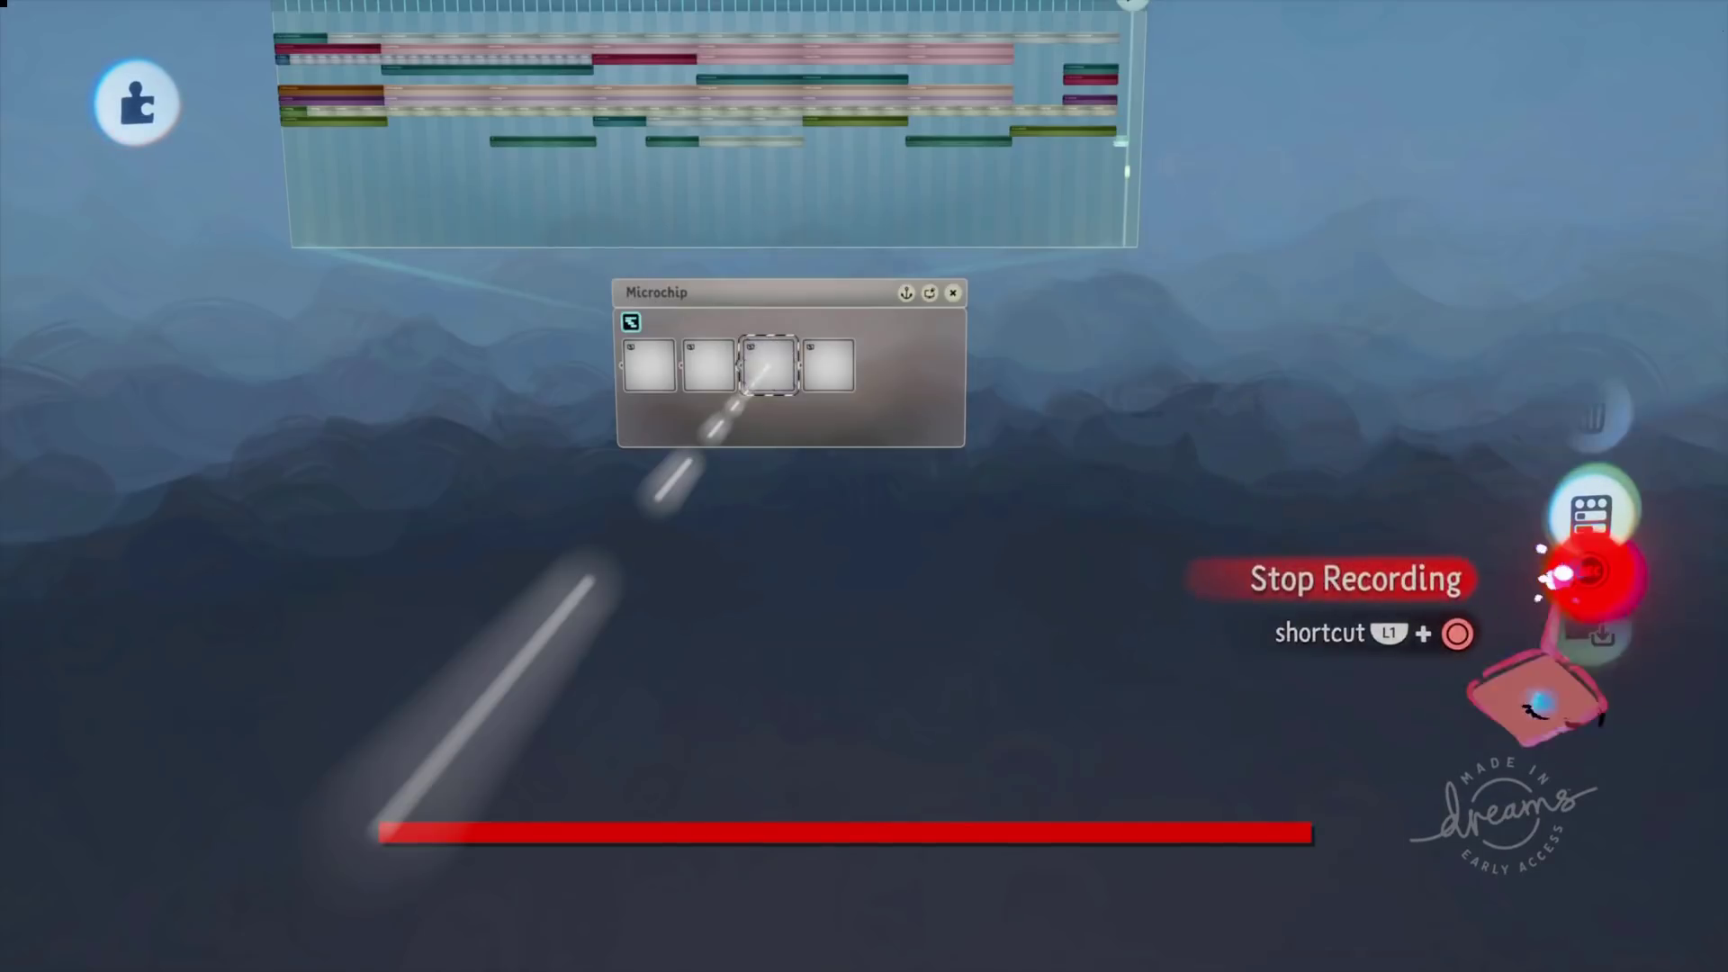
{"action": "left_click", "coordinate": [1585, 574]}
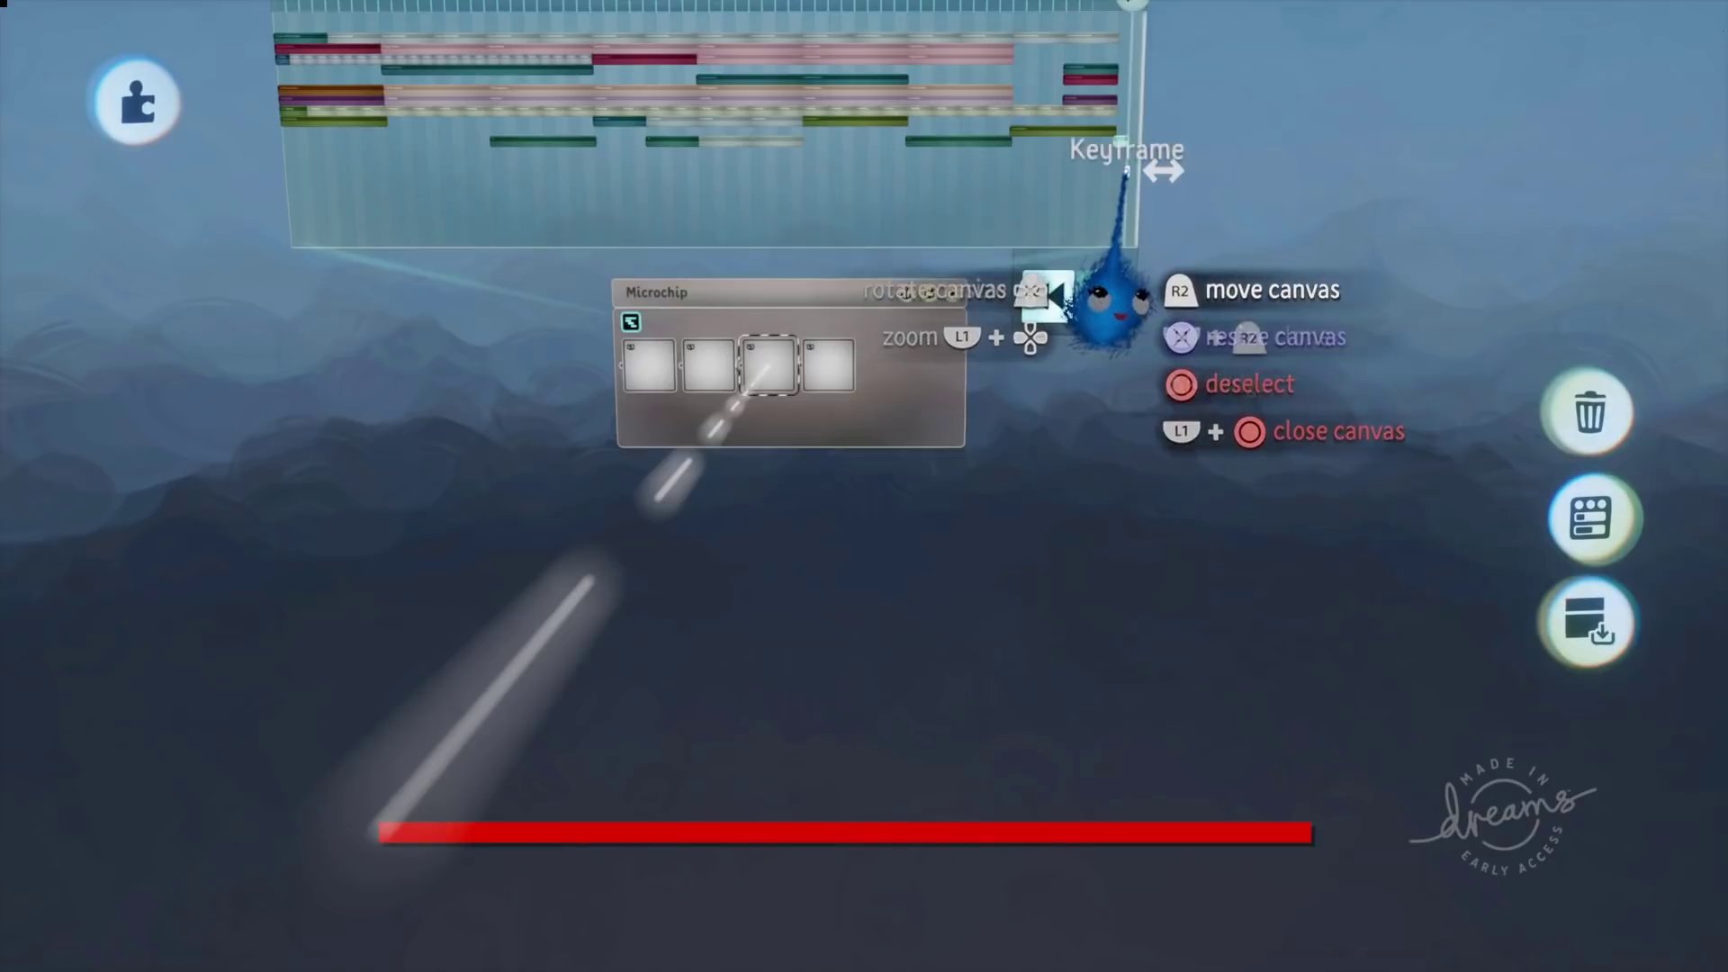
Stamp a second keyframe at the timeline's beginning and record the red Text Displayer shrunk to a small square at the bar's start.
{"action": "key", "text": "Tab"}
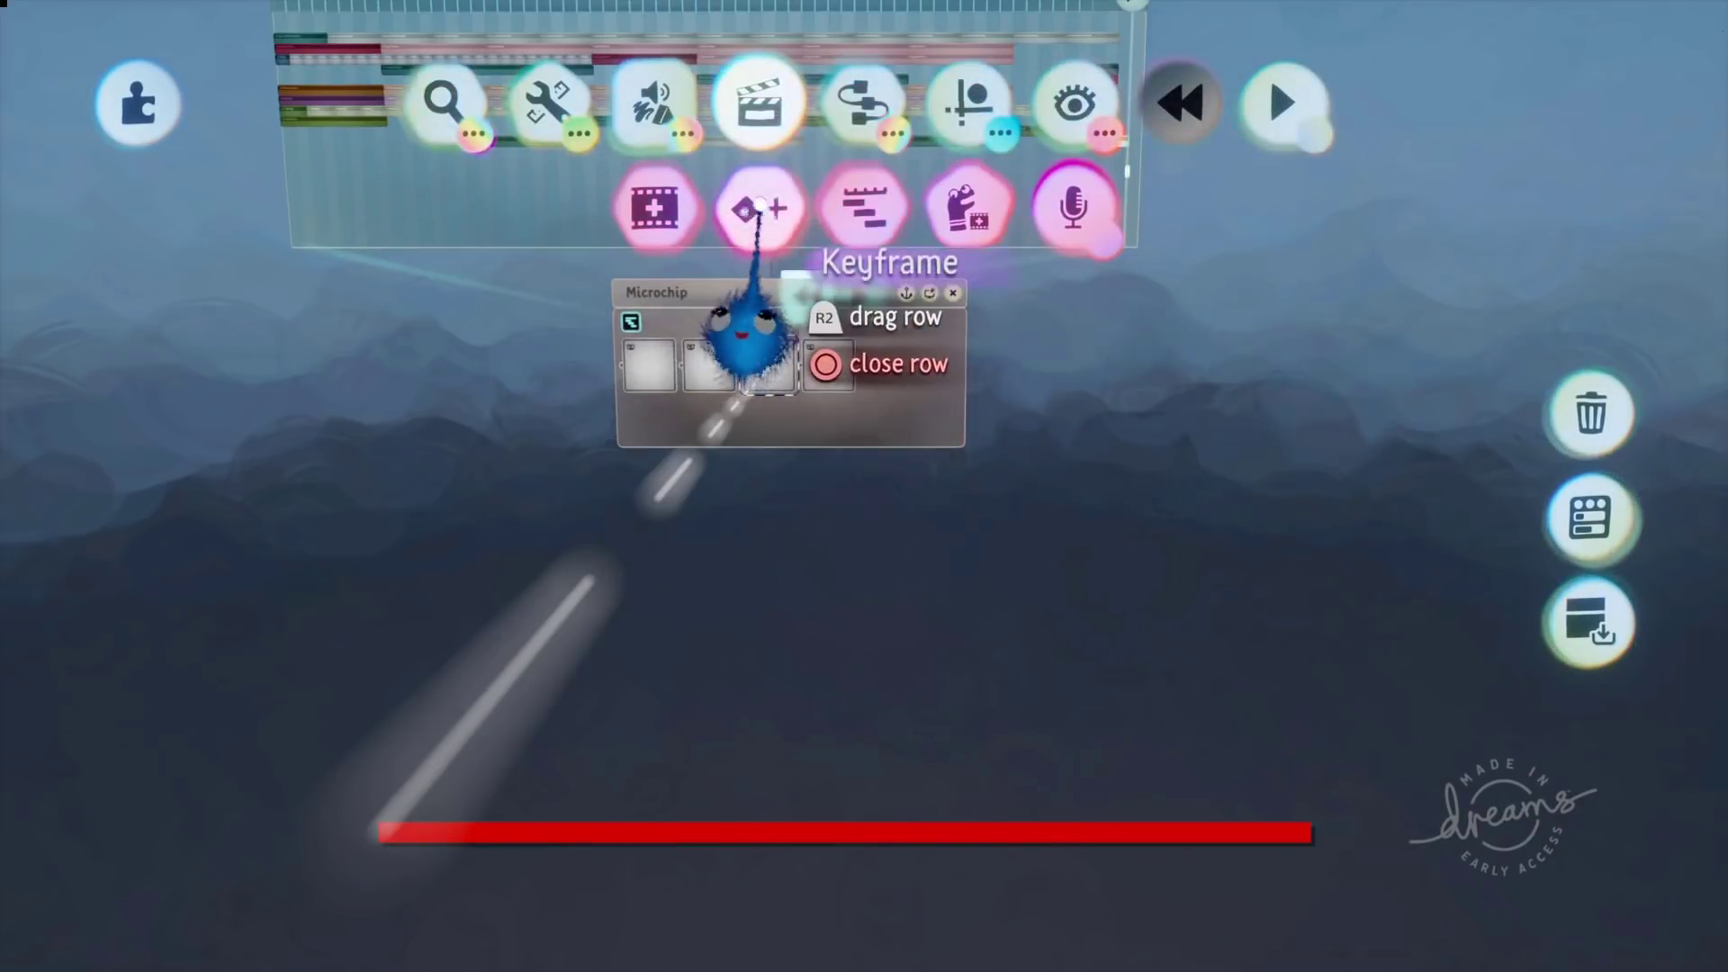
{"action": "left_click", "coordinate": [759, 207]}
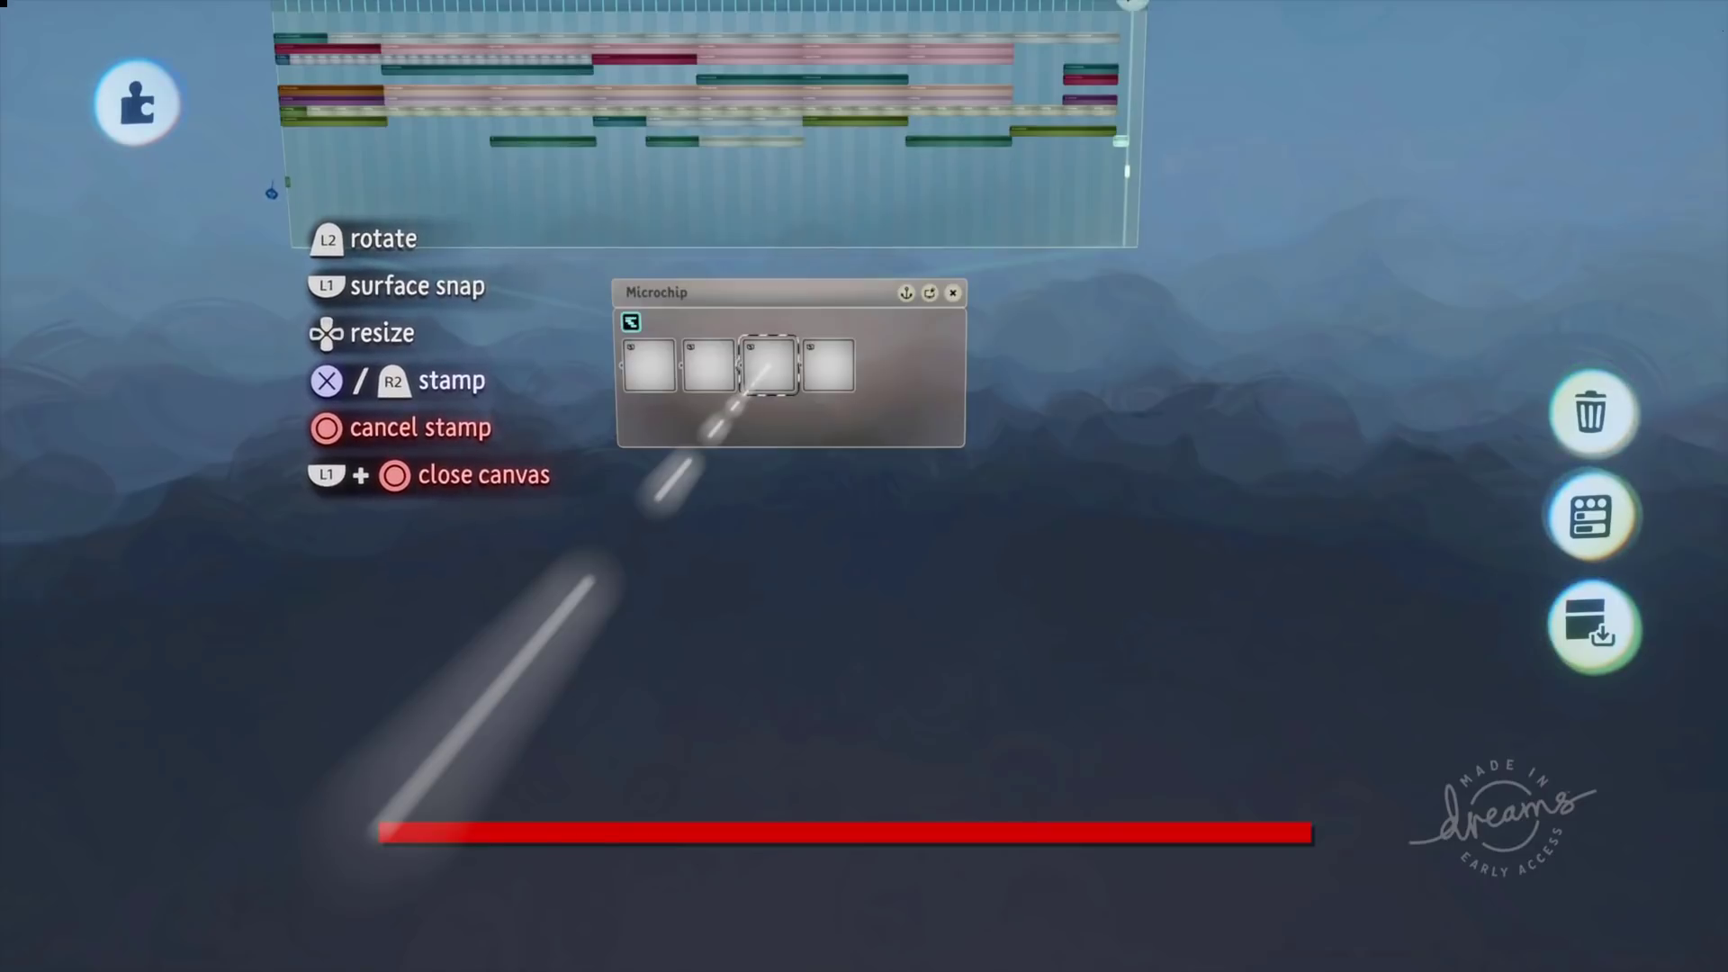
{"action": "left_click", "coordinate": [280, 181]}
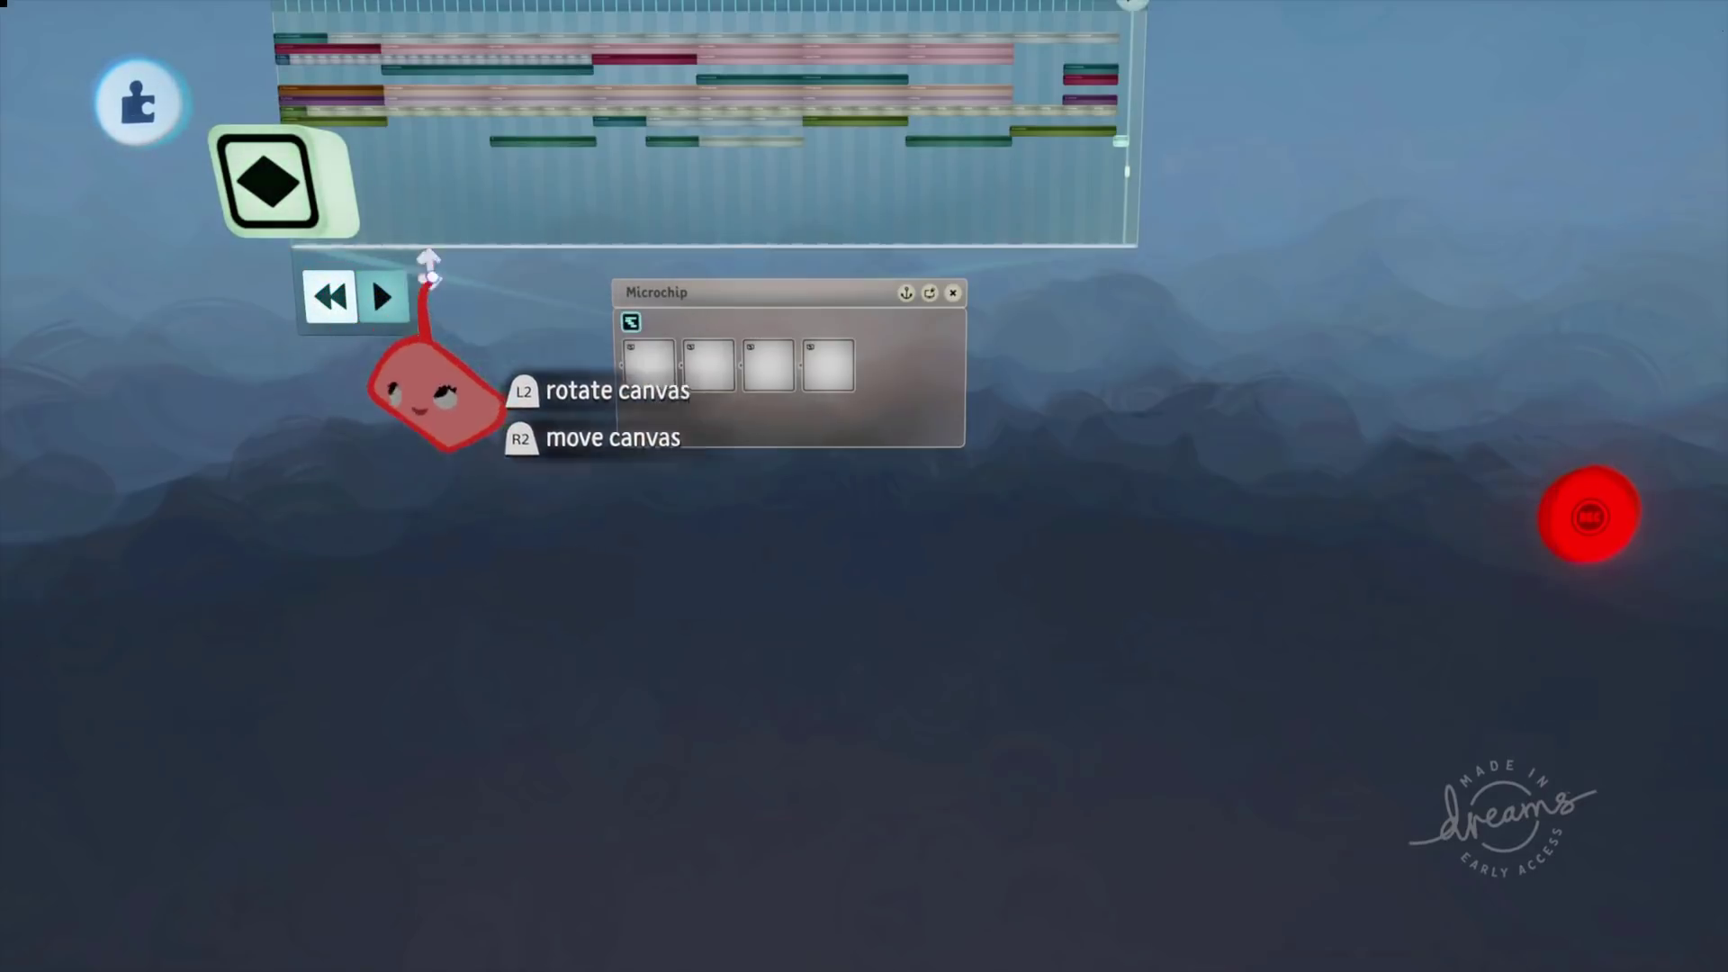
{"action": "left_click", "coordinate": [768, 391]}
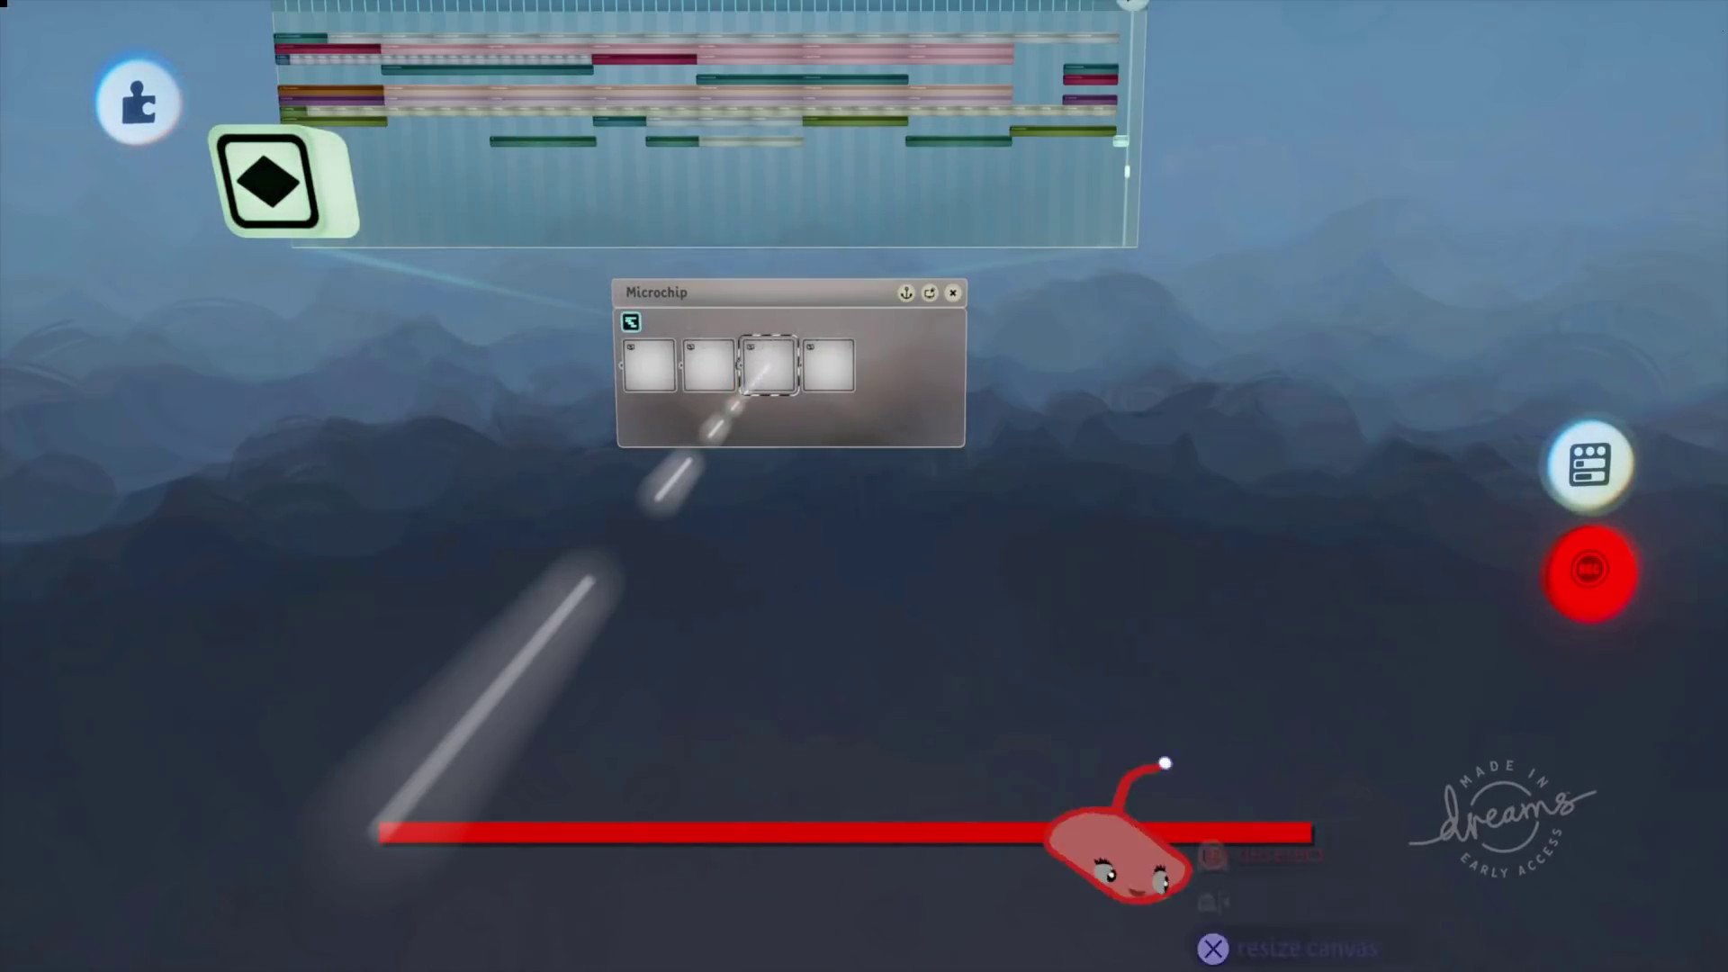
{"action": "left_click_drag", "start_coordinate": [1278, 825], "coordinate": [538, 803]}
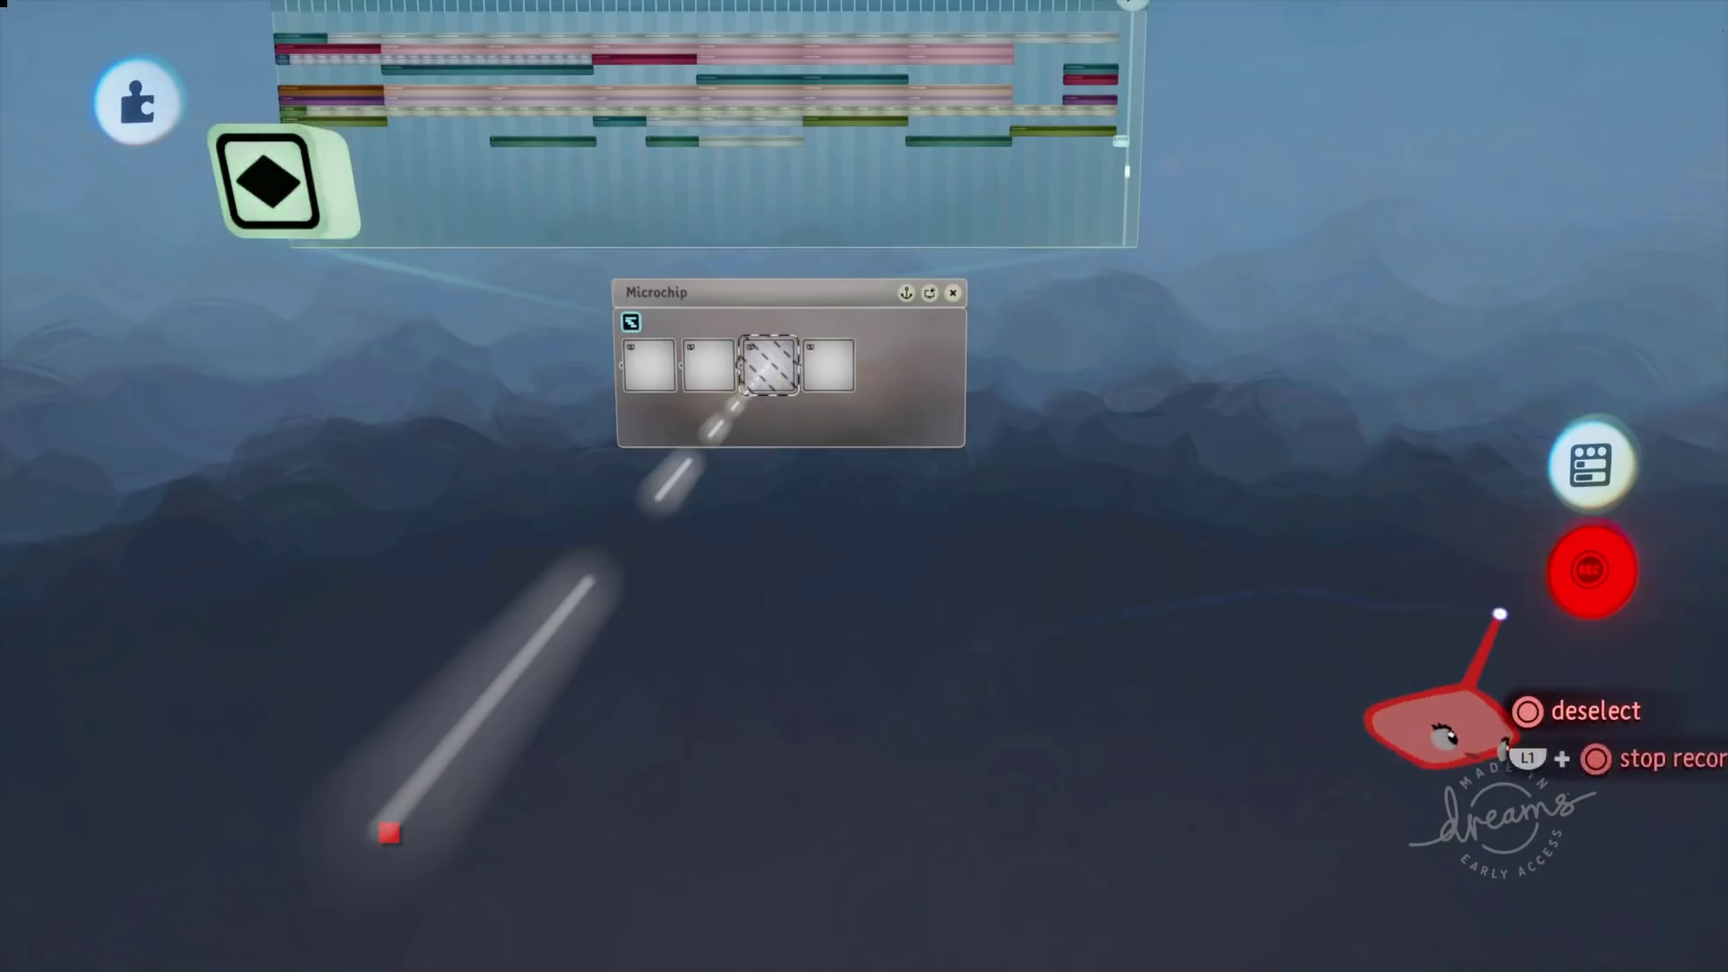
{"action": "left_click", "coordinate": [1590, 571]}
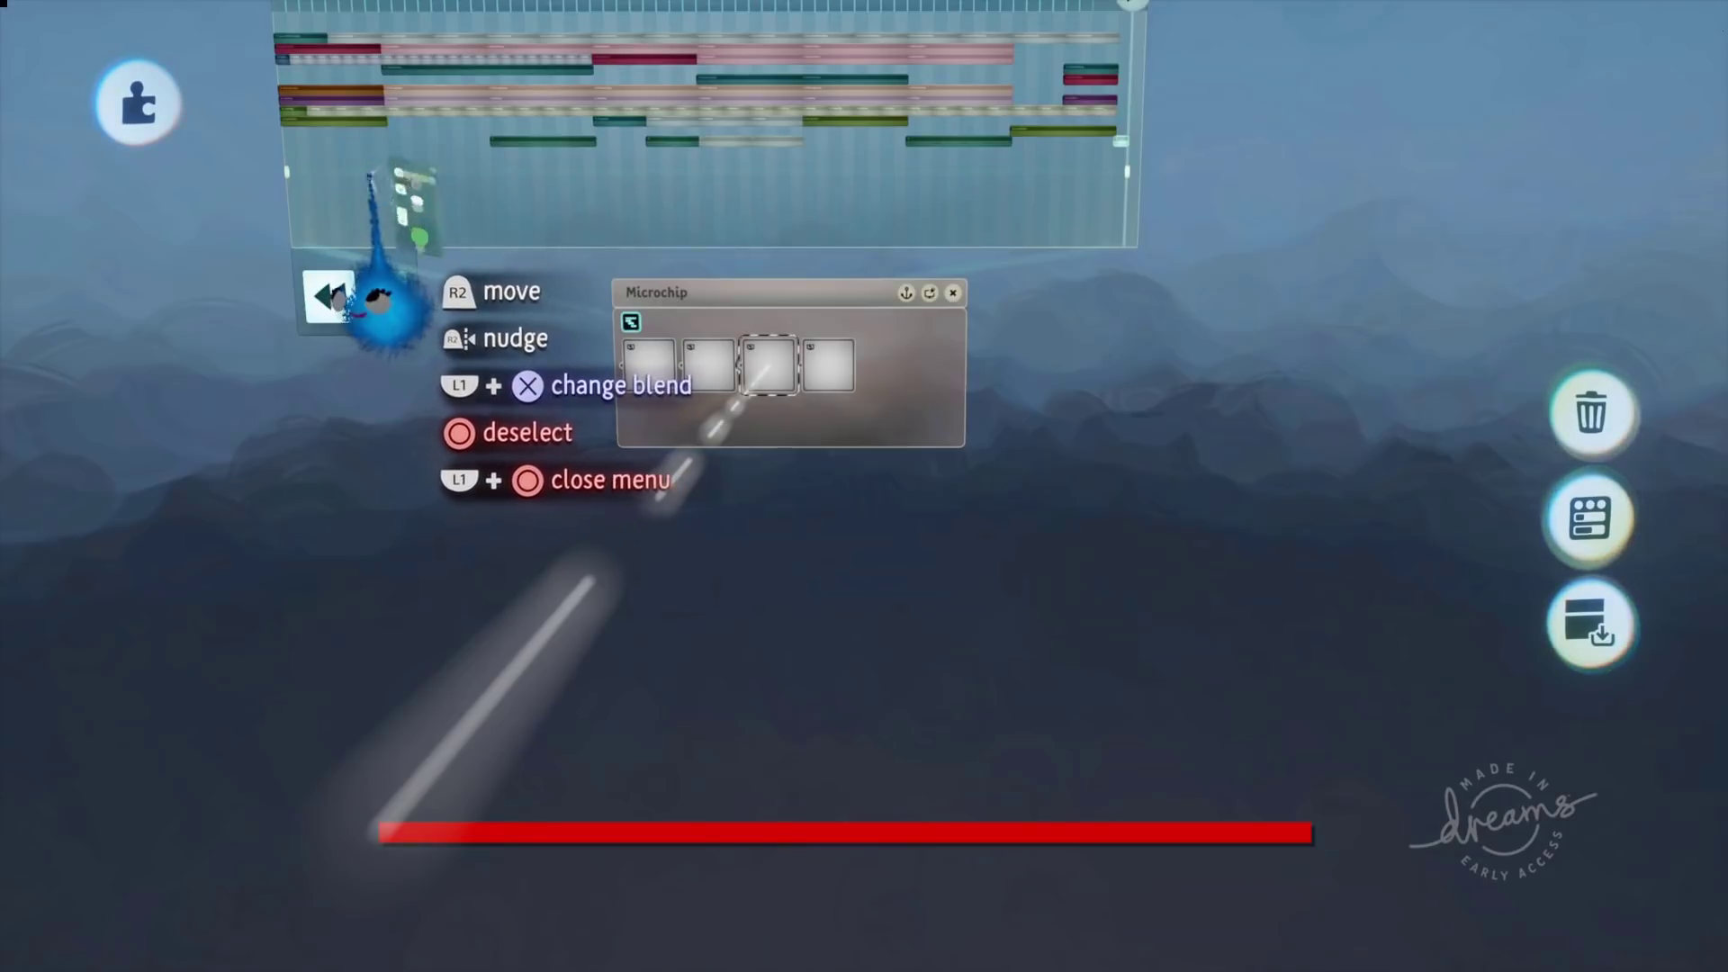
Set the starting keyframe's Blend Type to Linear, then scrub the timeline to check the red bar's growth and return to the beginning.
{"action": "left_click", "coordinate": [359, 301]}
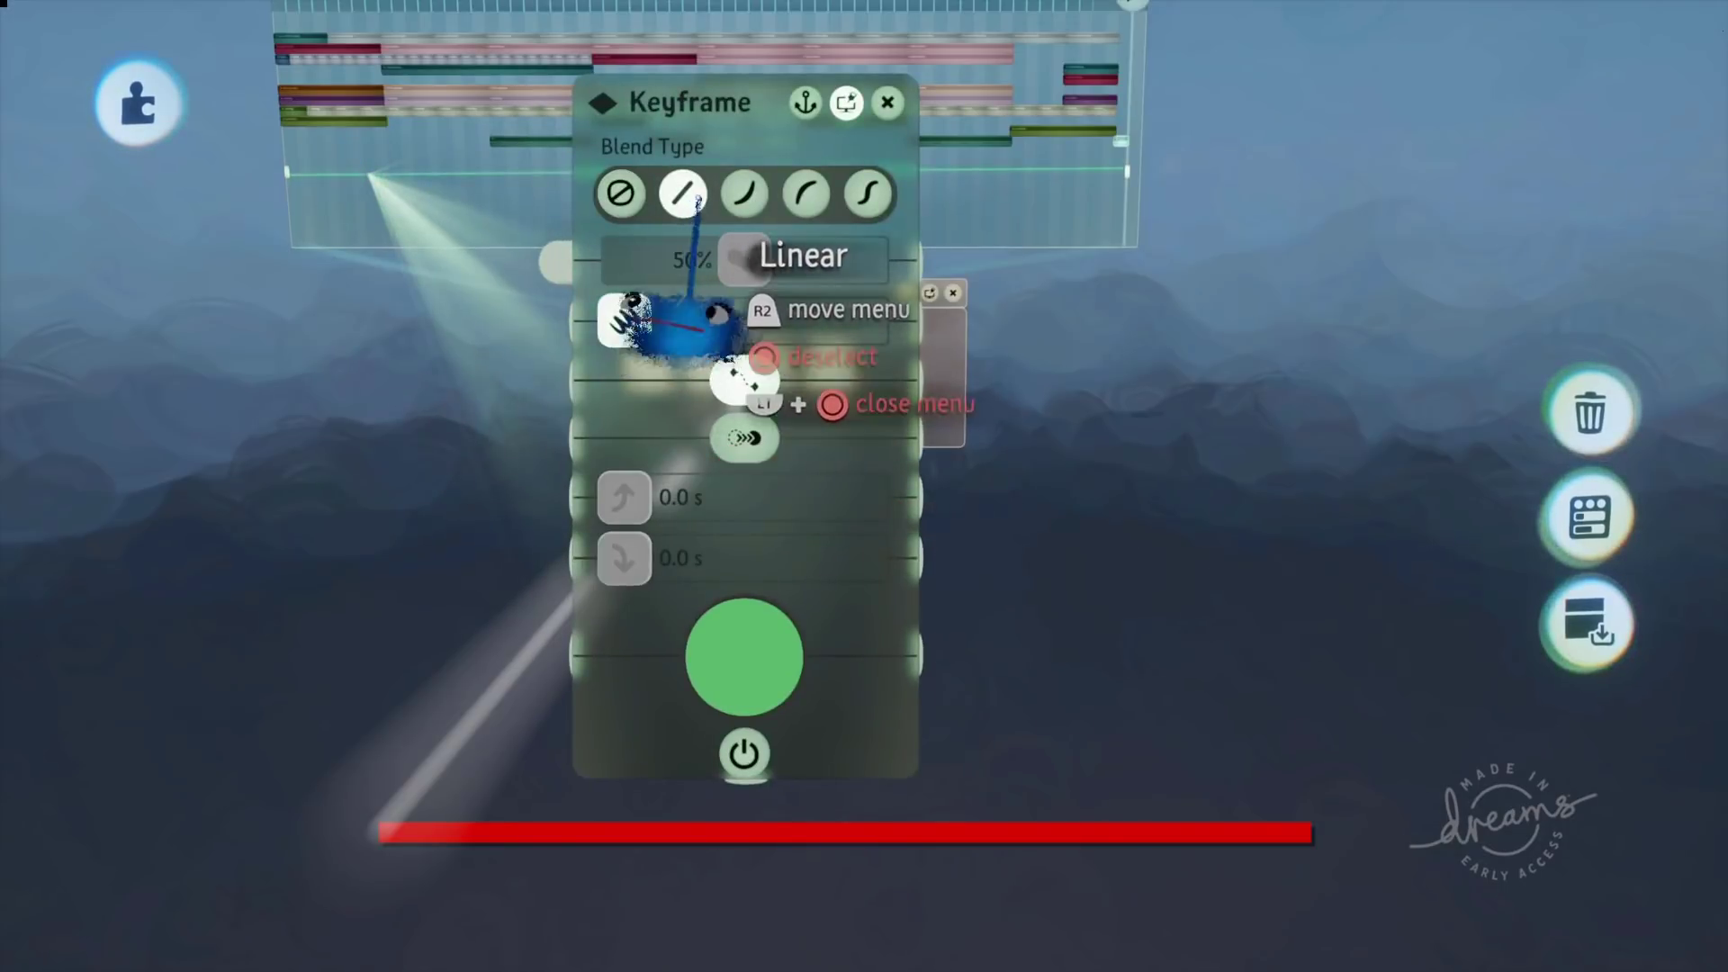
{"action": "left_click", "coordinate": [886, 102]}
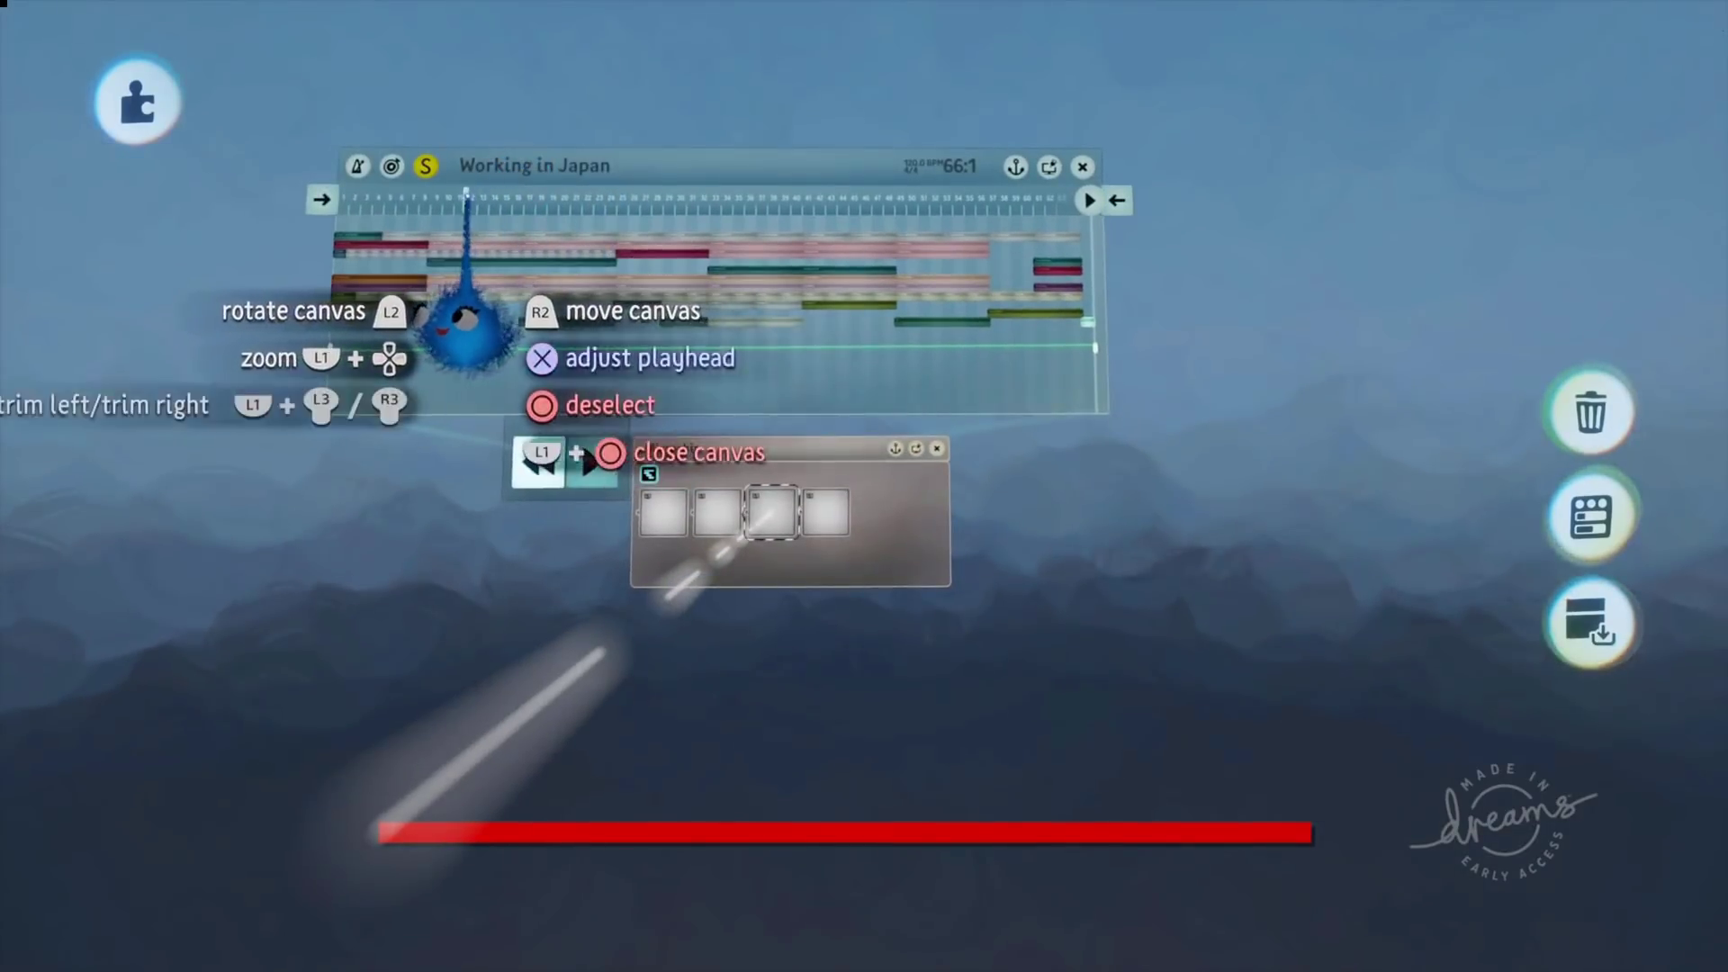
{"action": "left_click", "coordinate": [477, 196]}
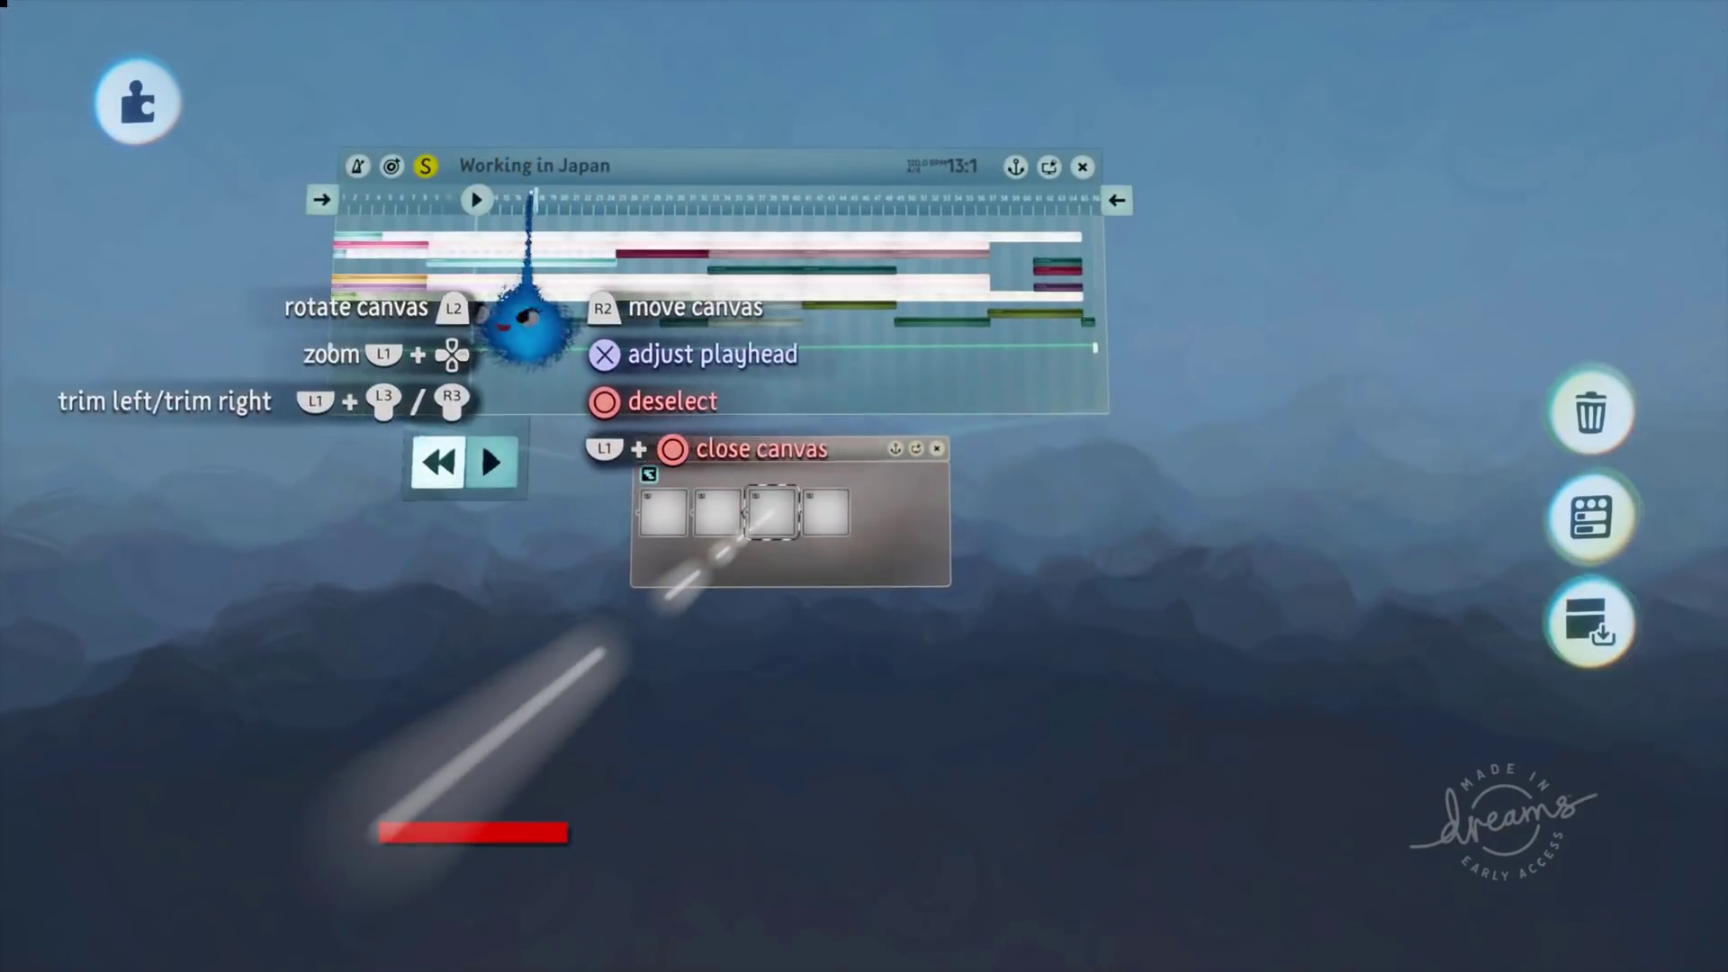
{"action": "left_click_drag", "start_coordinate": [527, 324], "coordinate": [833, 338]}
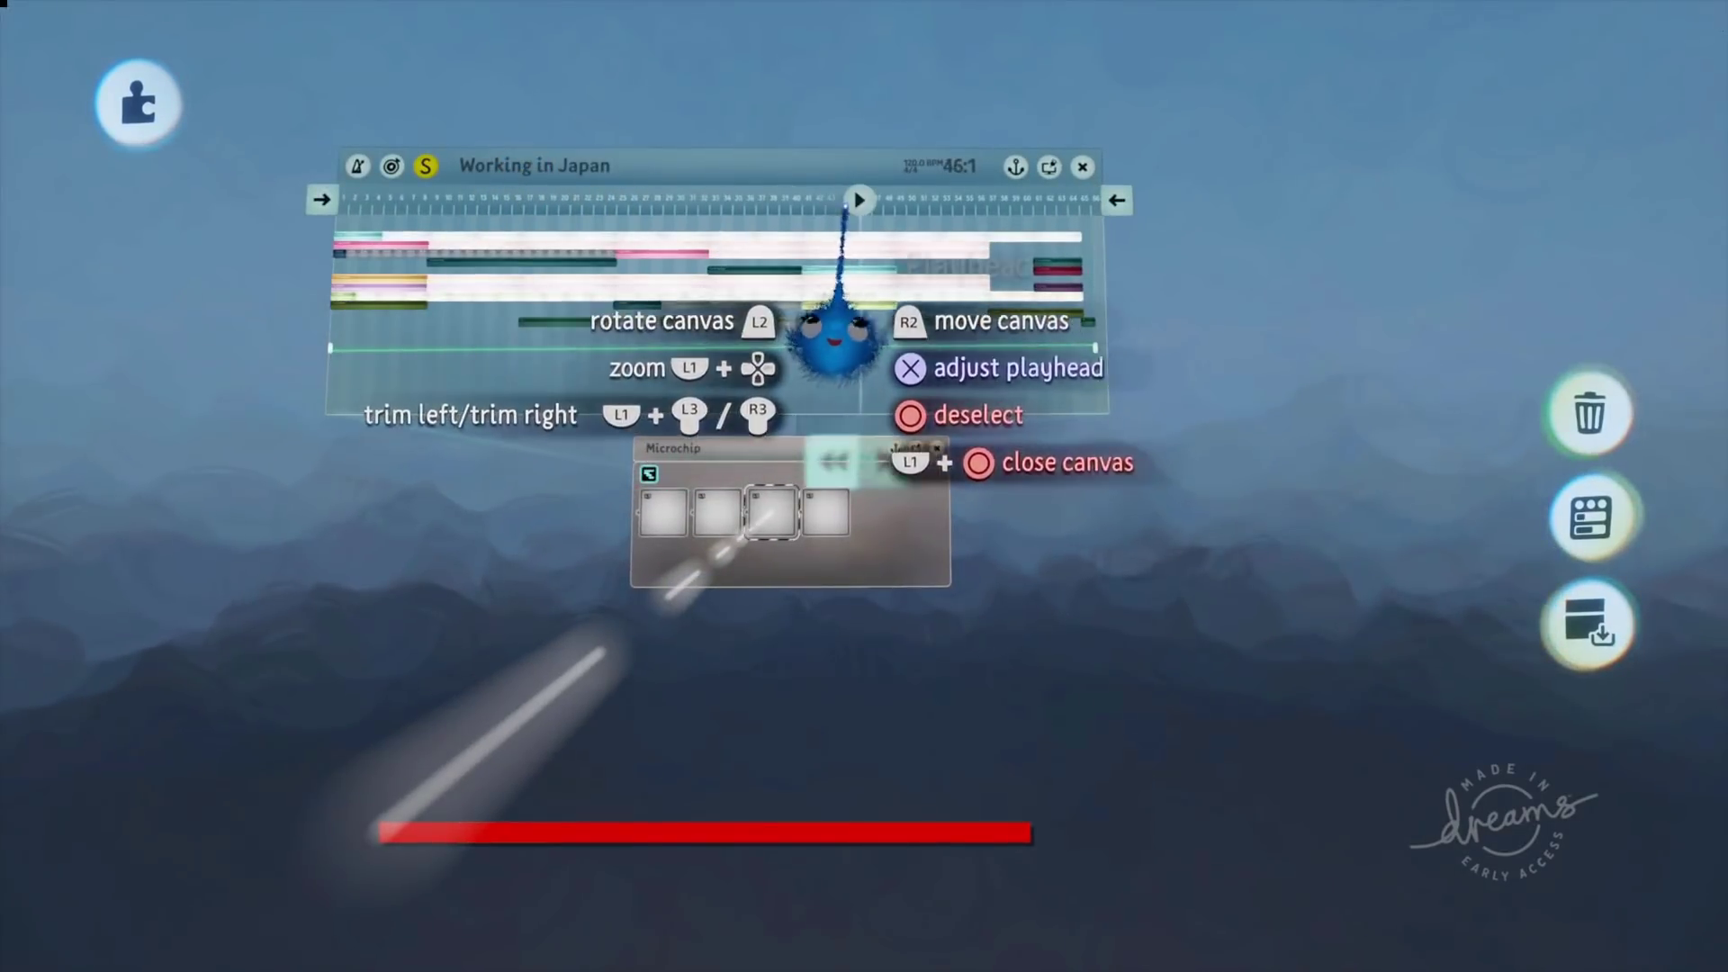
{"action": "left_click", "coordinate": [396, 198]}
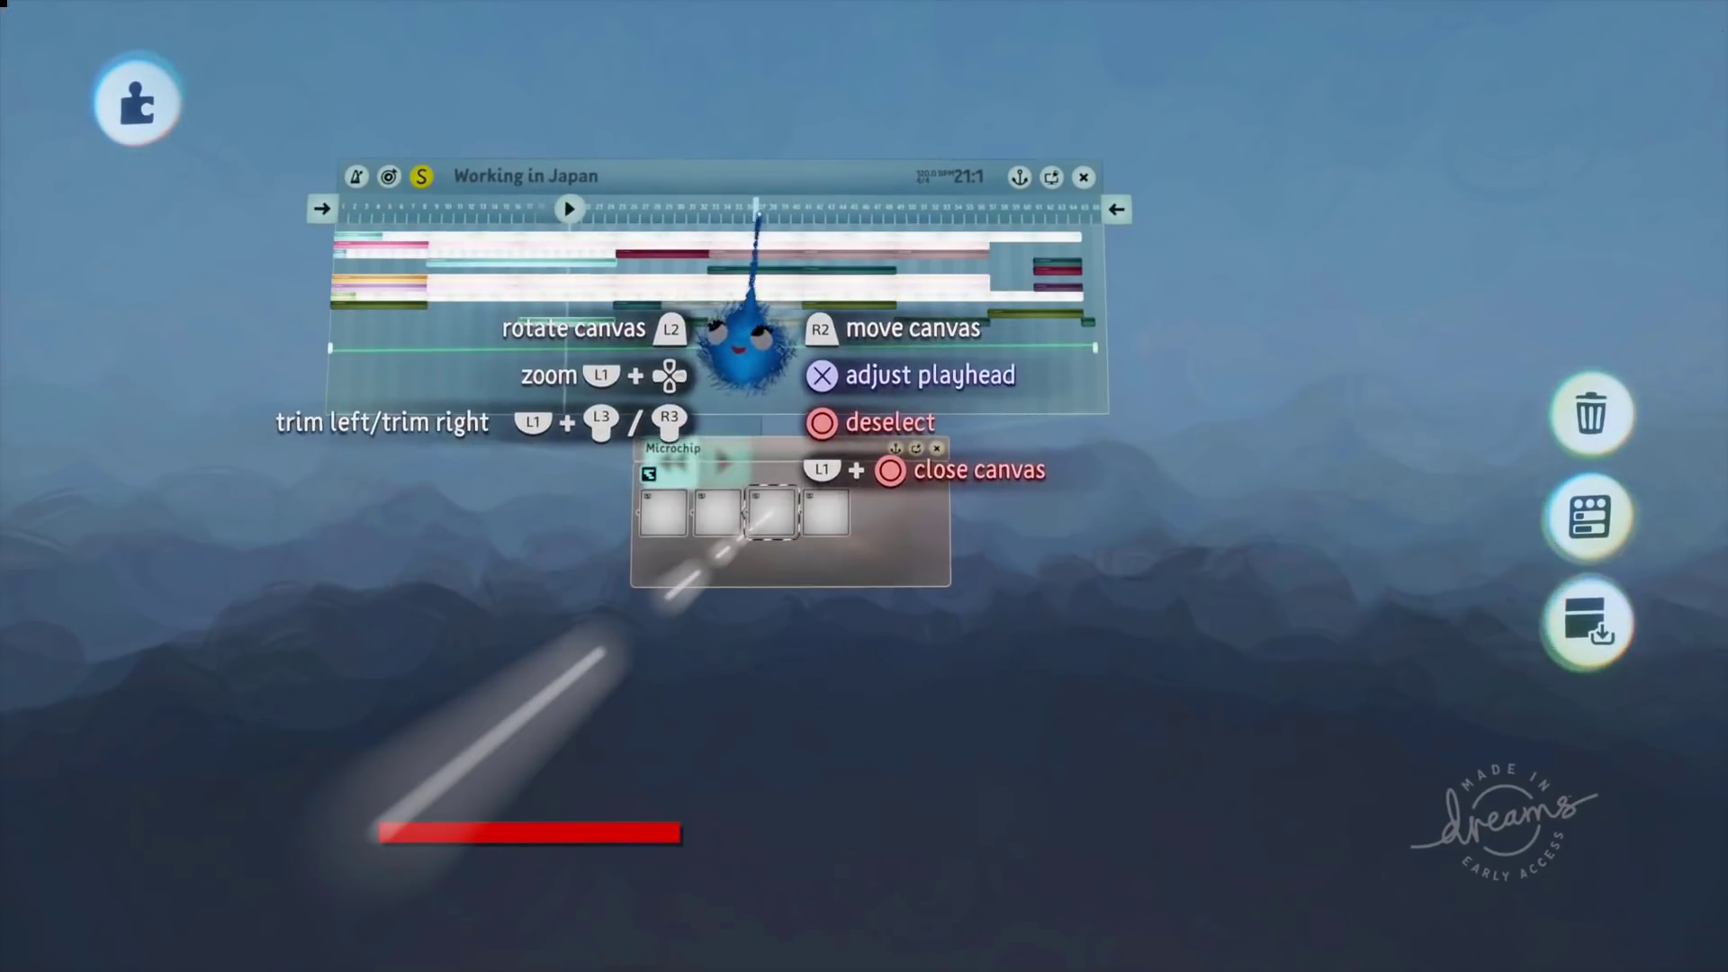
{"action": "left_click", "coordinate": [764, 208]}
{"action": "key", "text": "Home"}
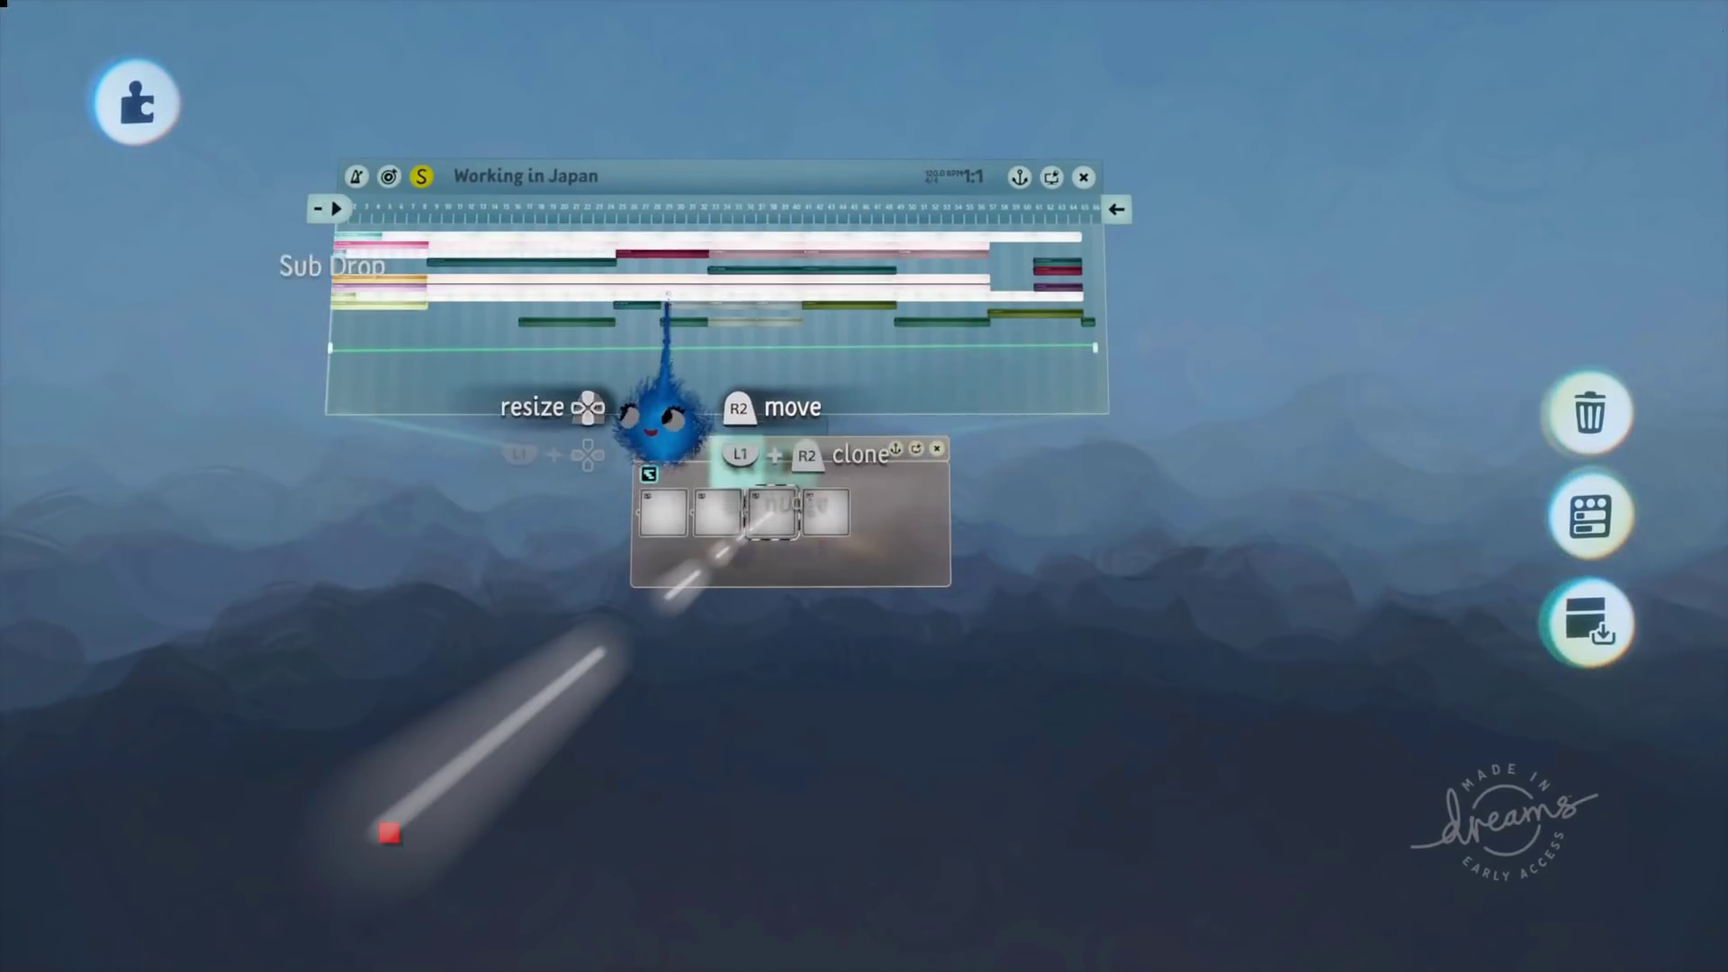
Deselect everything, test the progress bar in play mode and return to edit mode.
{"action": "key", "text": "Escape"}
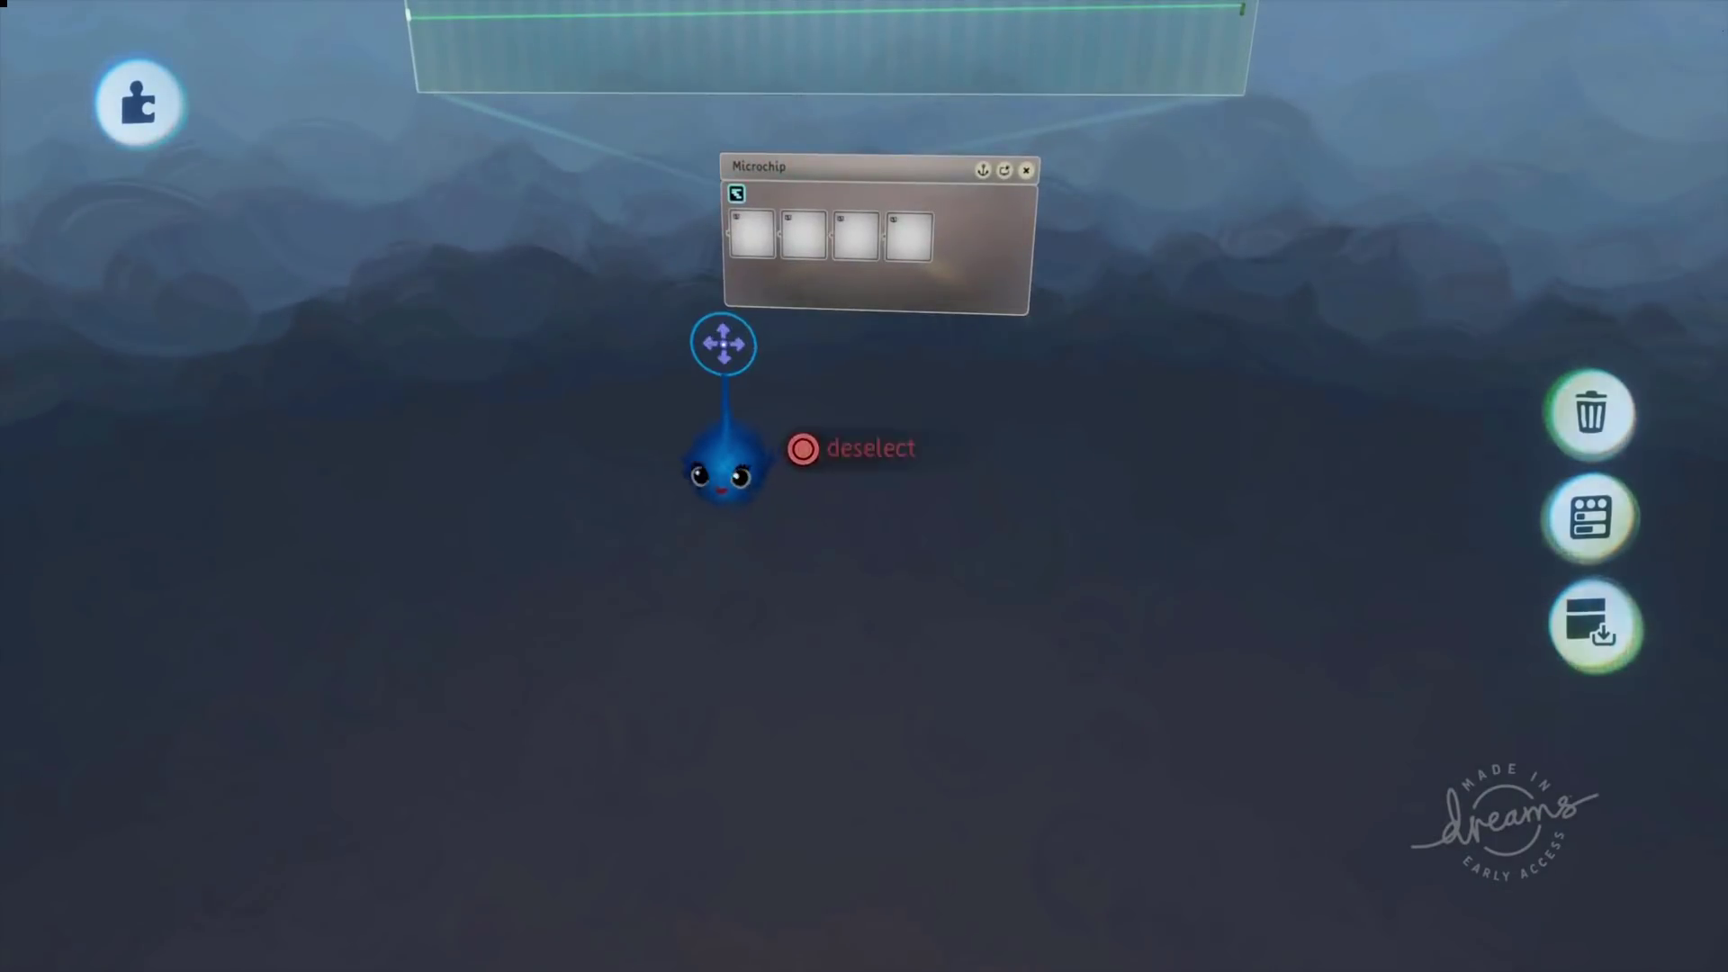
{"action": "key", "text": "Escape"}
{"action": "key", "text": "Escape"}
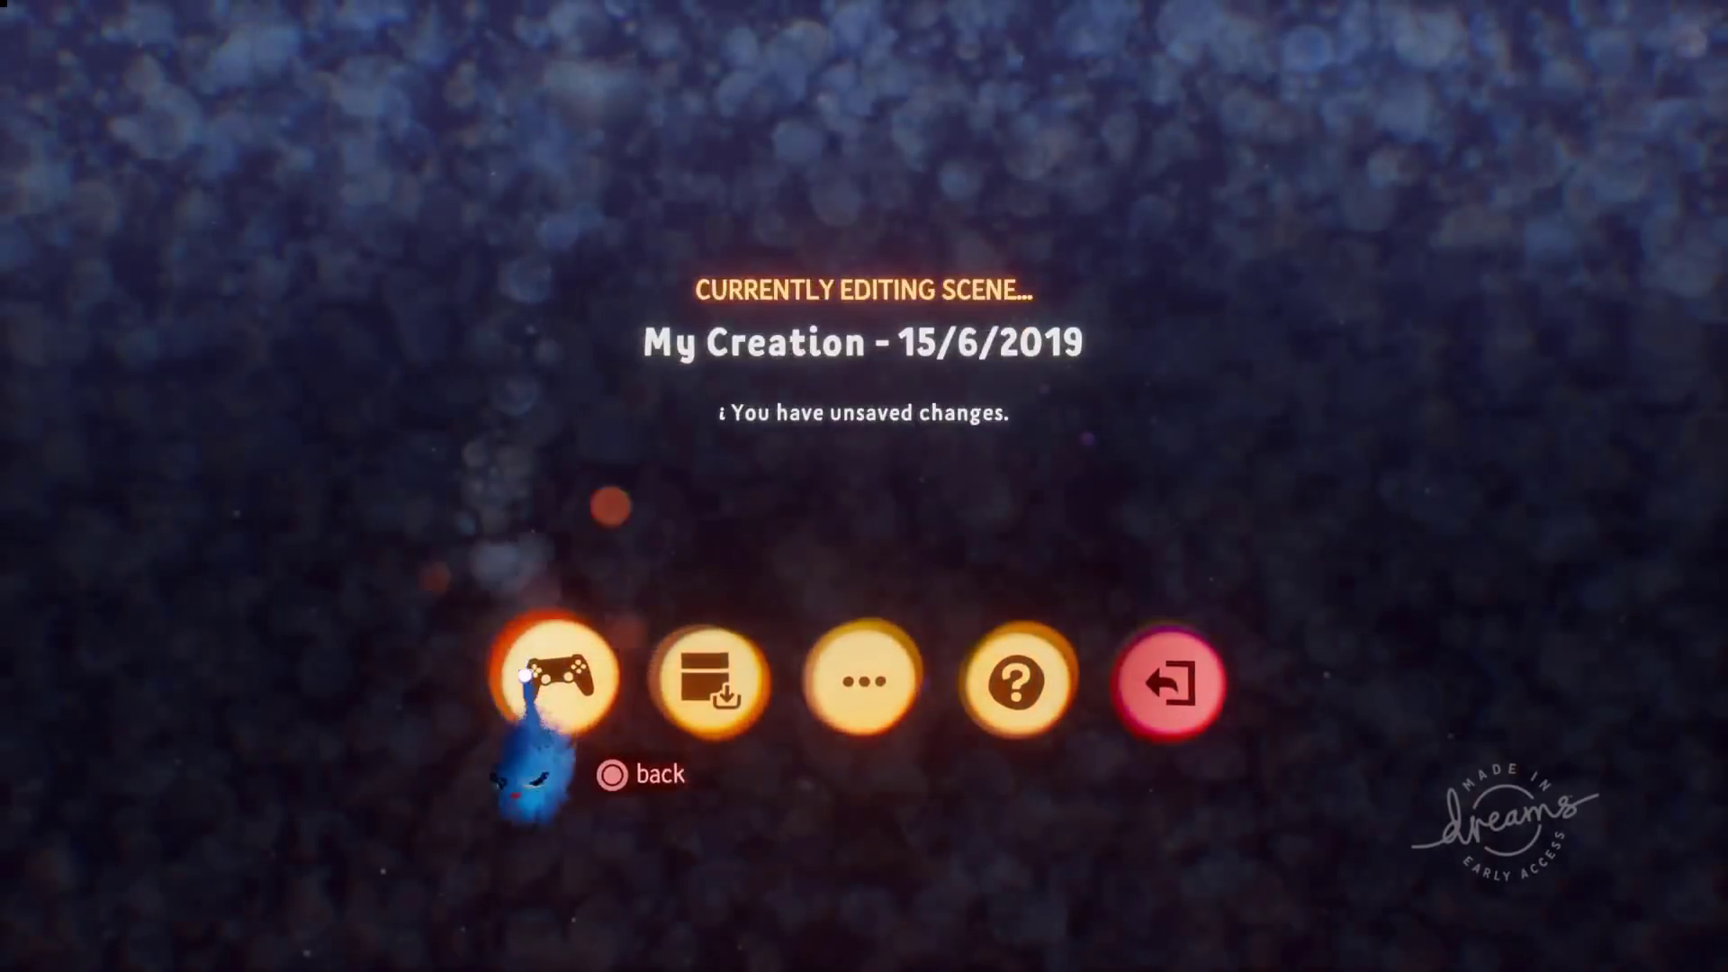
{"action": "left_click", "coordinate": [557, 681]}
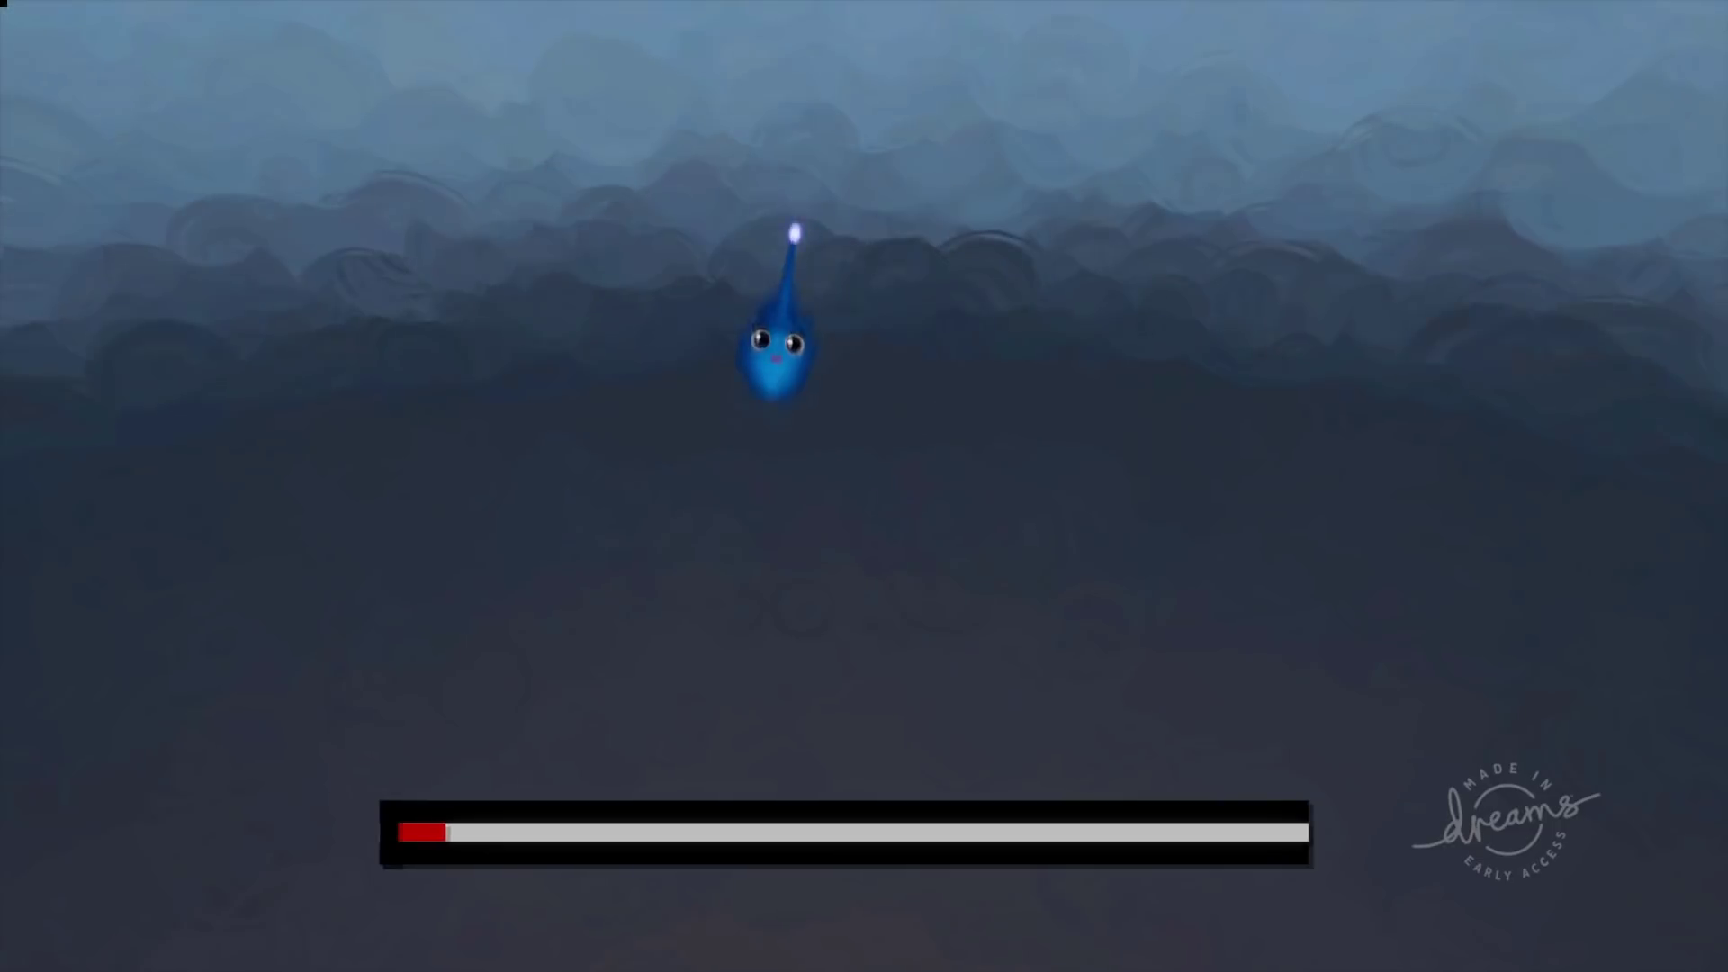
{"action": "key", "text": "Escape"}
{"action": "left_click", "coordinate": [629, 678]}
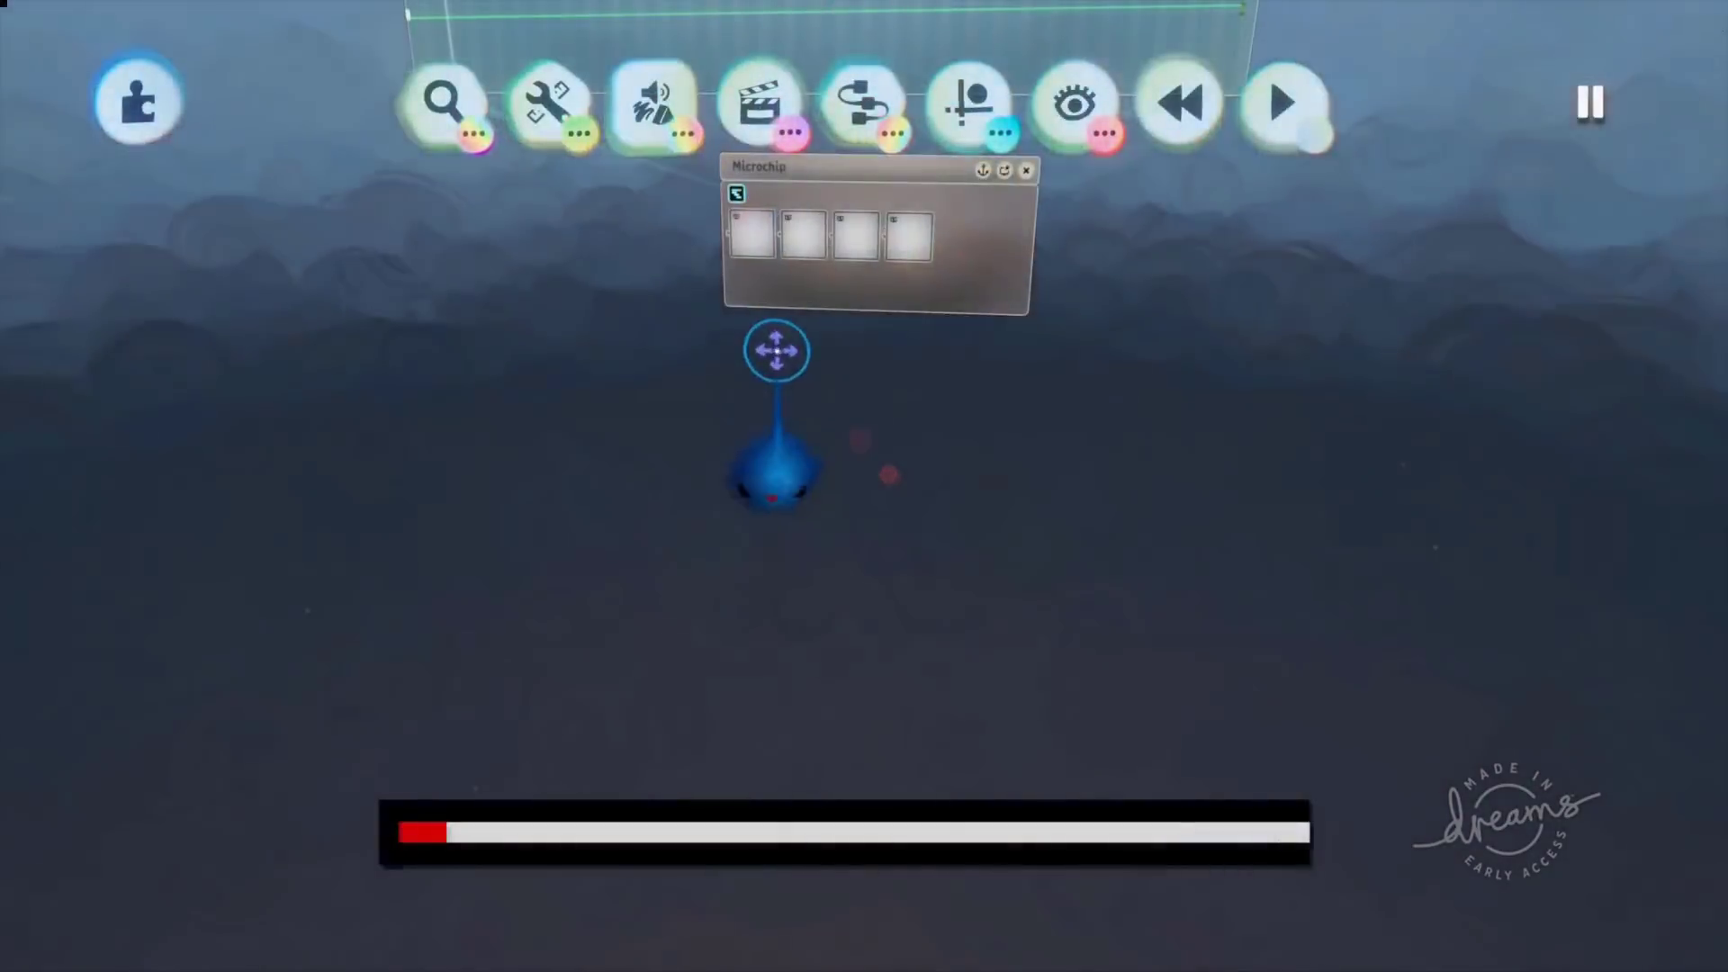
Extend the long black Text Displayer past the white bar's end and widen the marker Text Displayer at the start to match.
{"action": "scroll", "coordinate": [1046, 140], "scroll_direction": "down", "scroll_amount": 2}
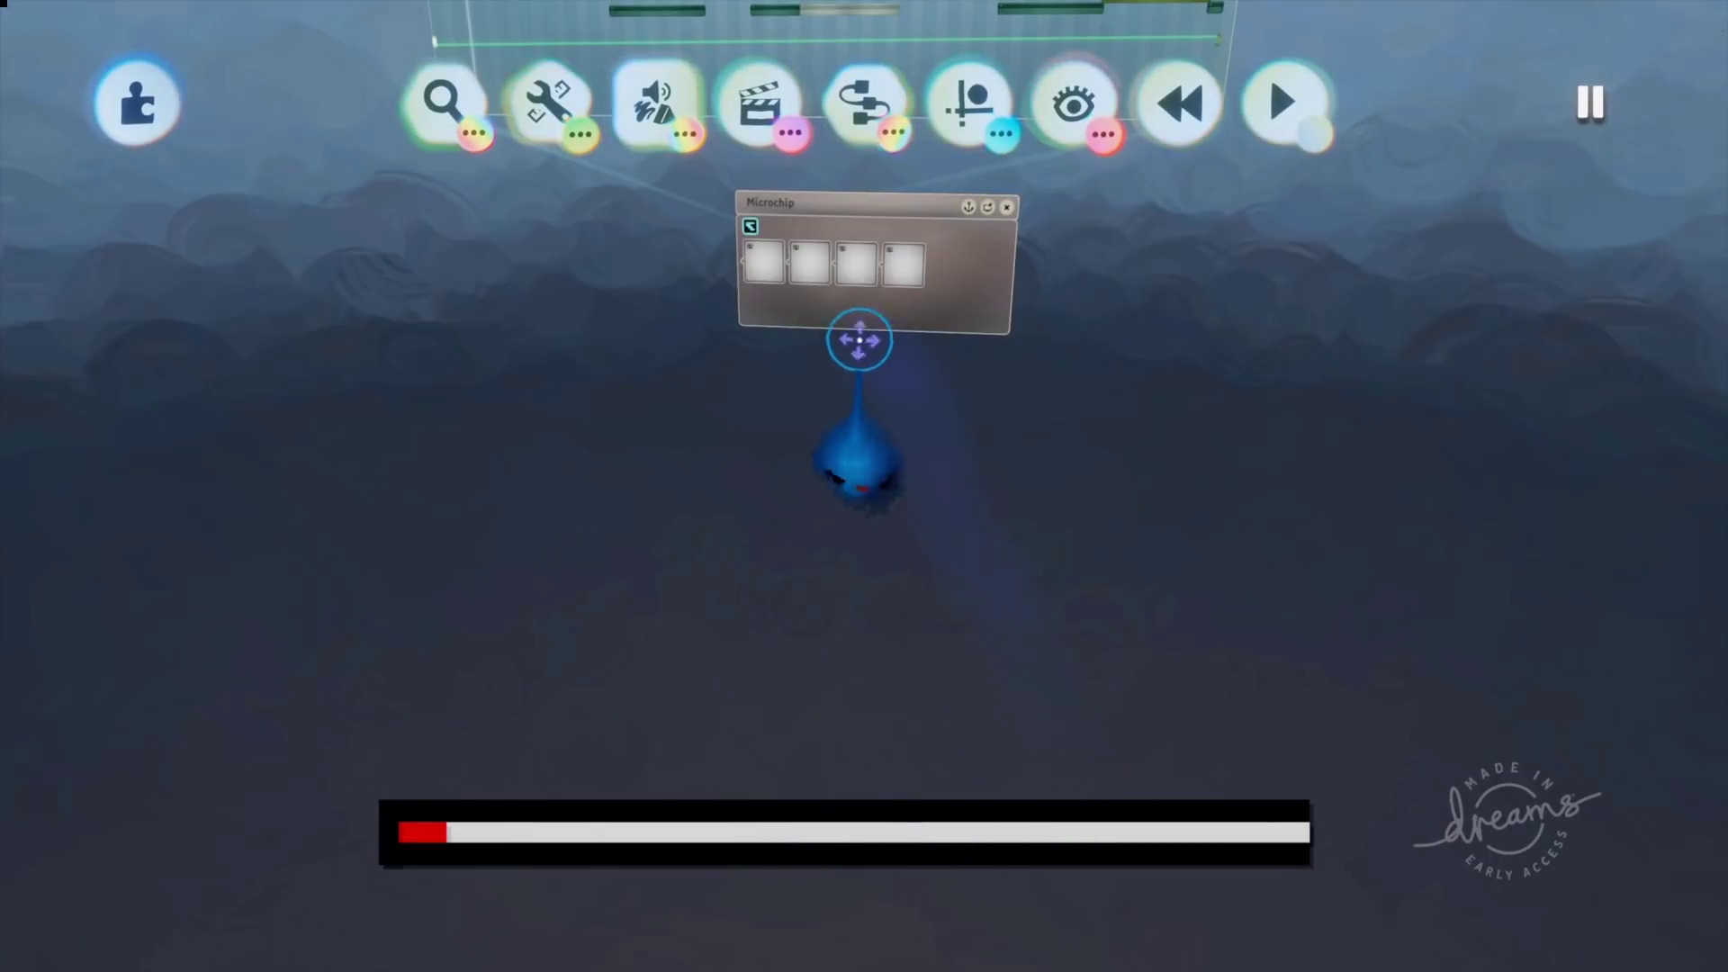
{"action": "left_click", "coordinate": [769, 262]}
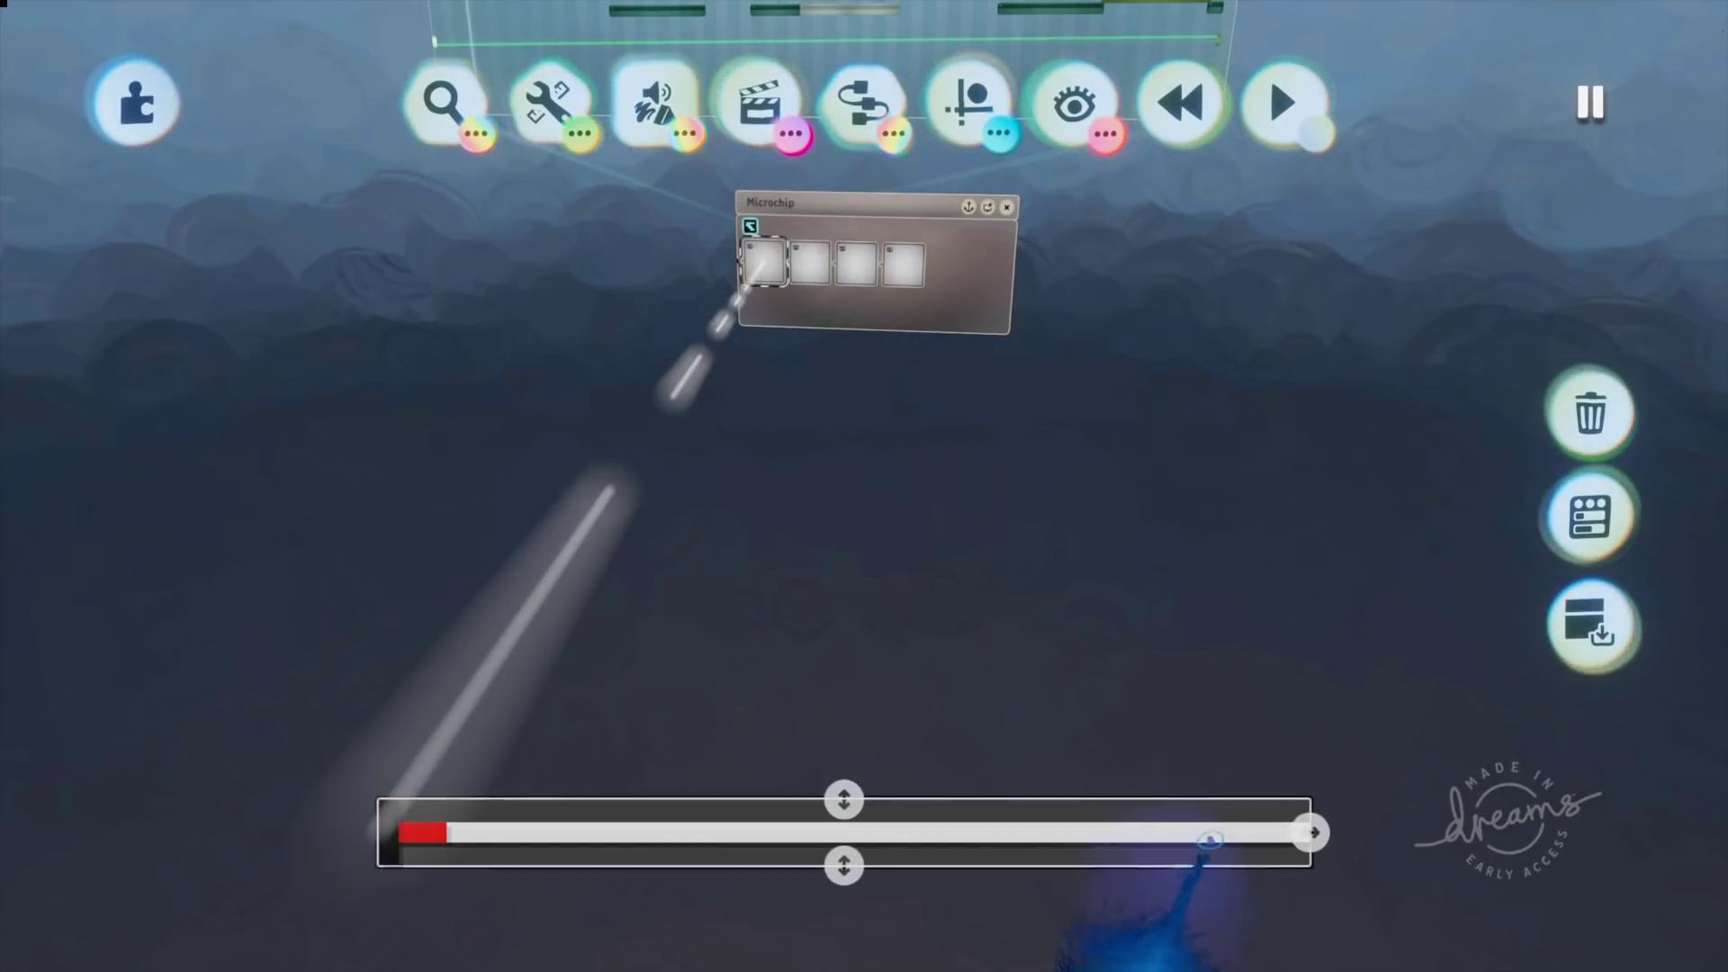
{"action": "left_click_drag", "start_coordinate": [1309, 821], "coordinate": [1357, 848]}
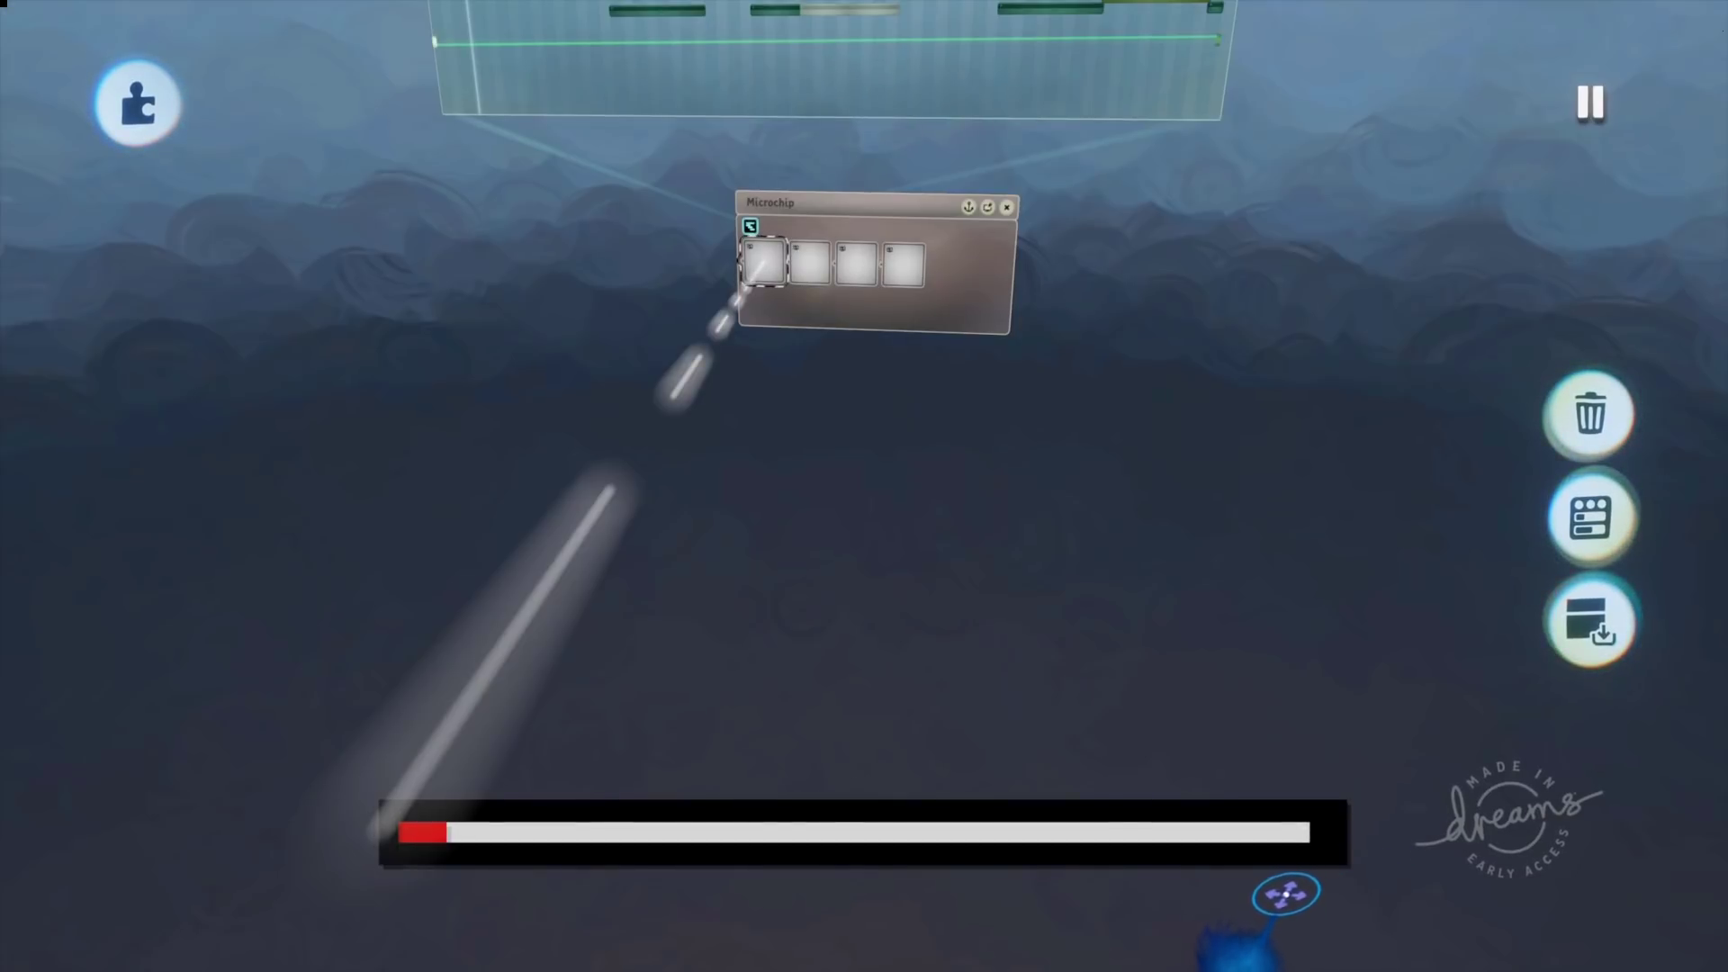
{"action": "mouse_move", "coordinate": [1259, 815]}
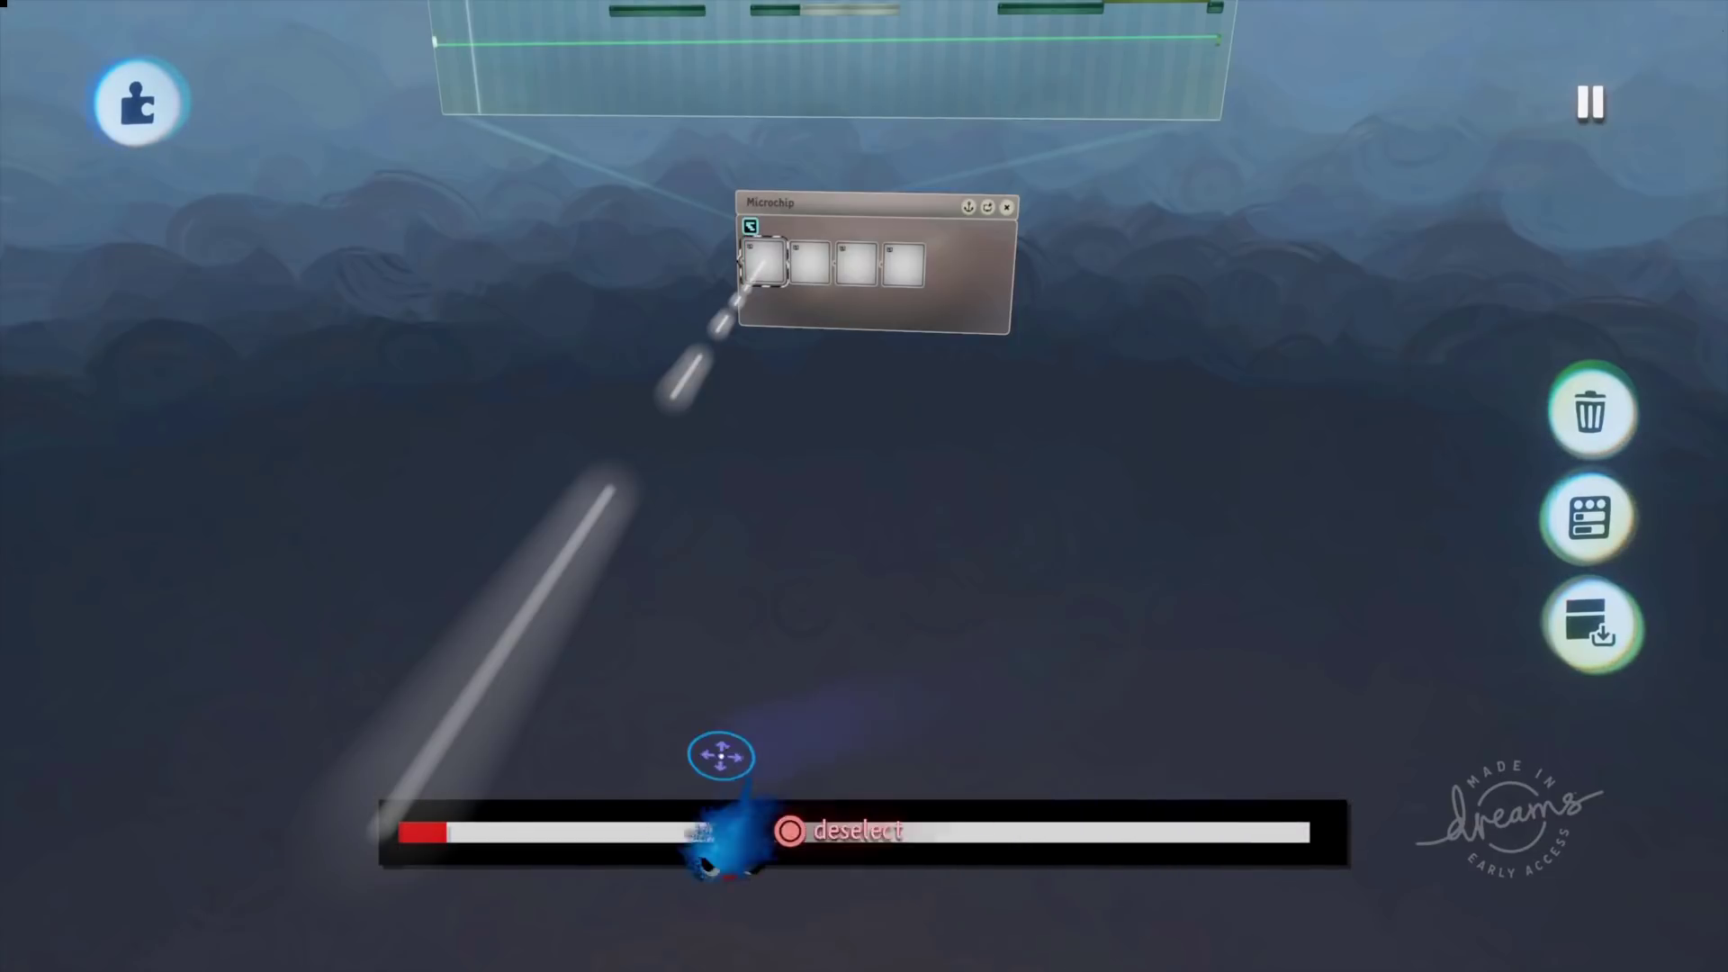
{"action": "left_click", "coordinate": [909, 257]}
{"action": "mouse_move", "coordinate": [382, 839]}
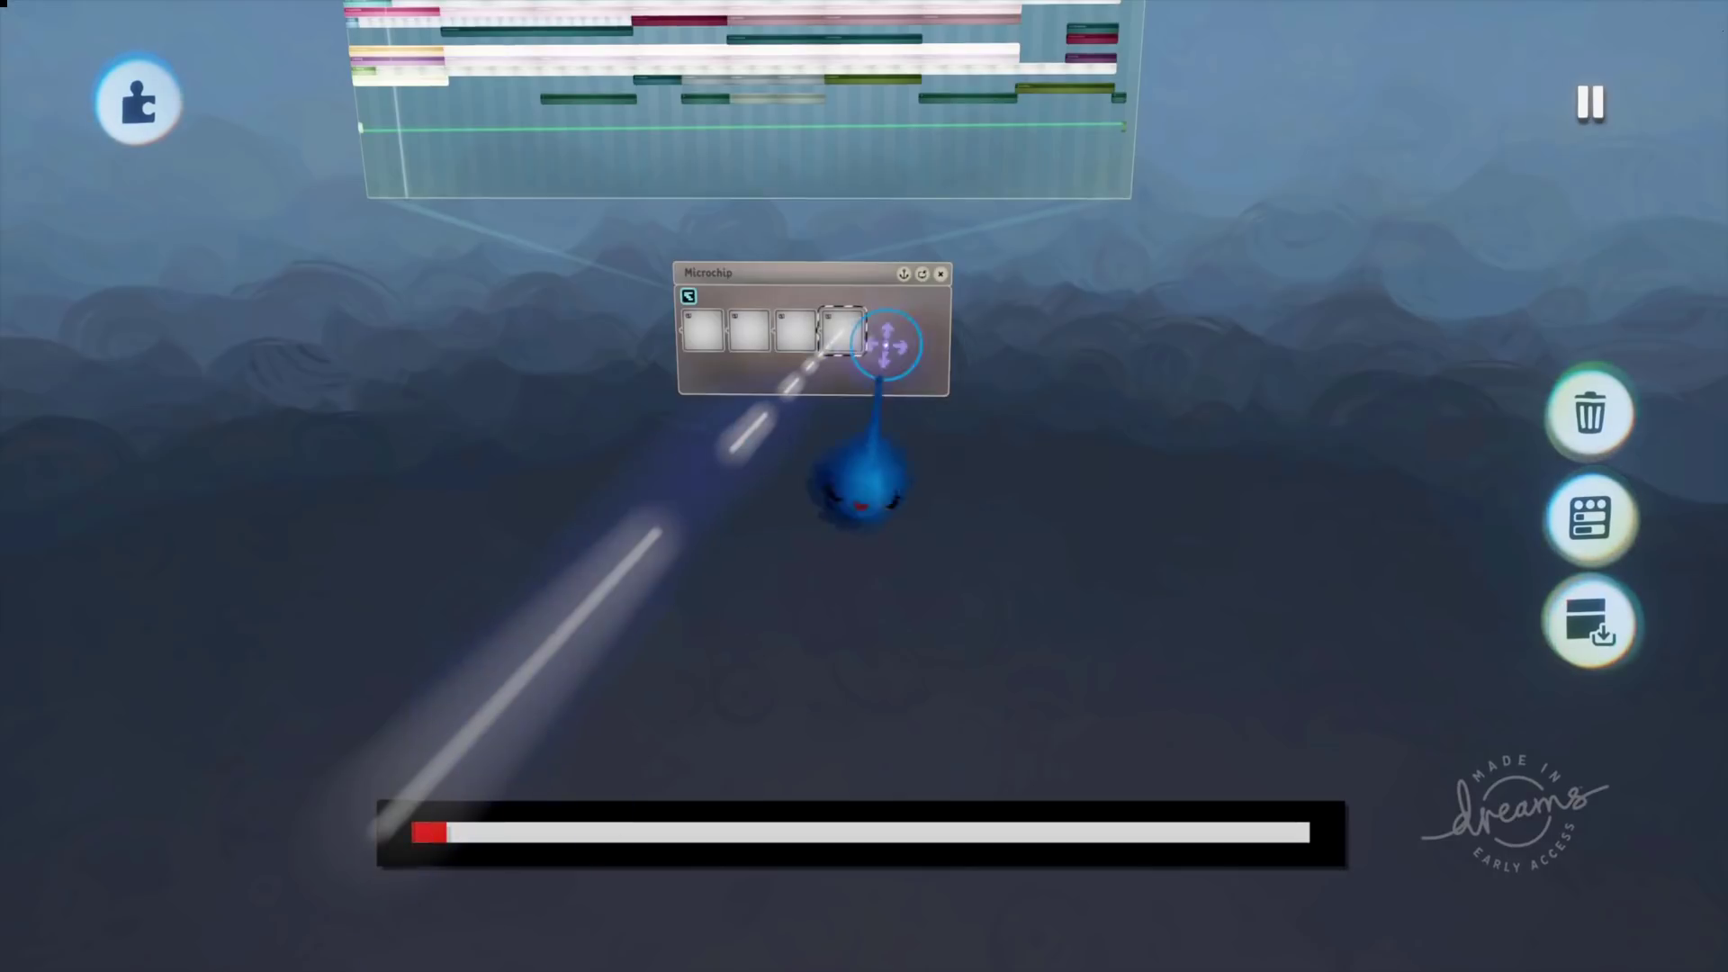
Check the Show Shadow option in the marker Text Displayer's border properties and close its settings.
{"action": "left_click", "coordinate": [844, 340]}
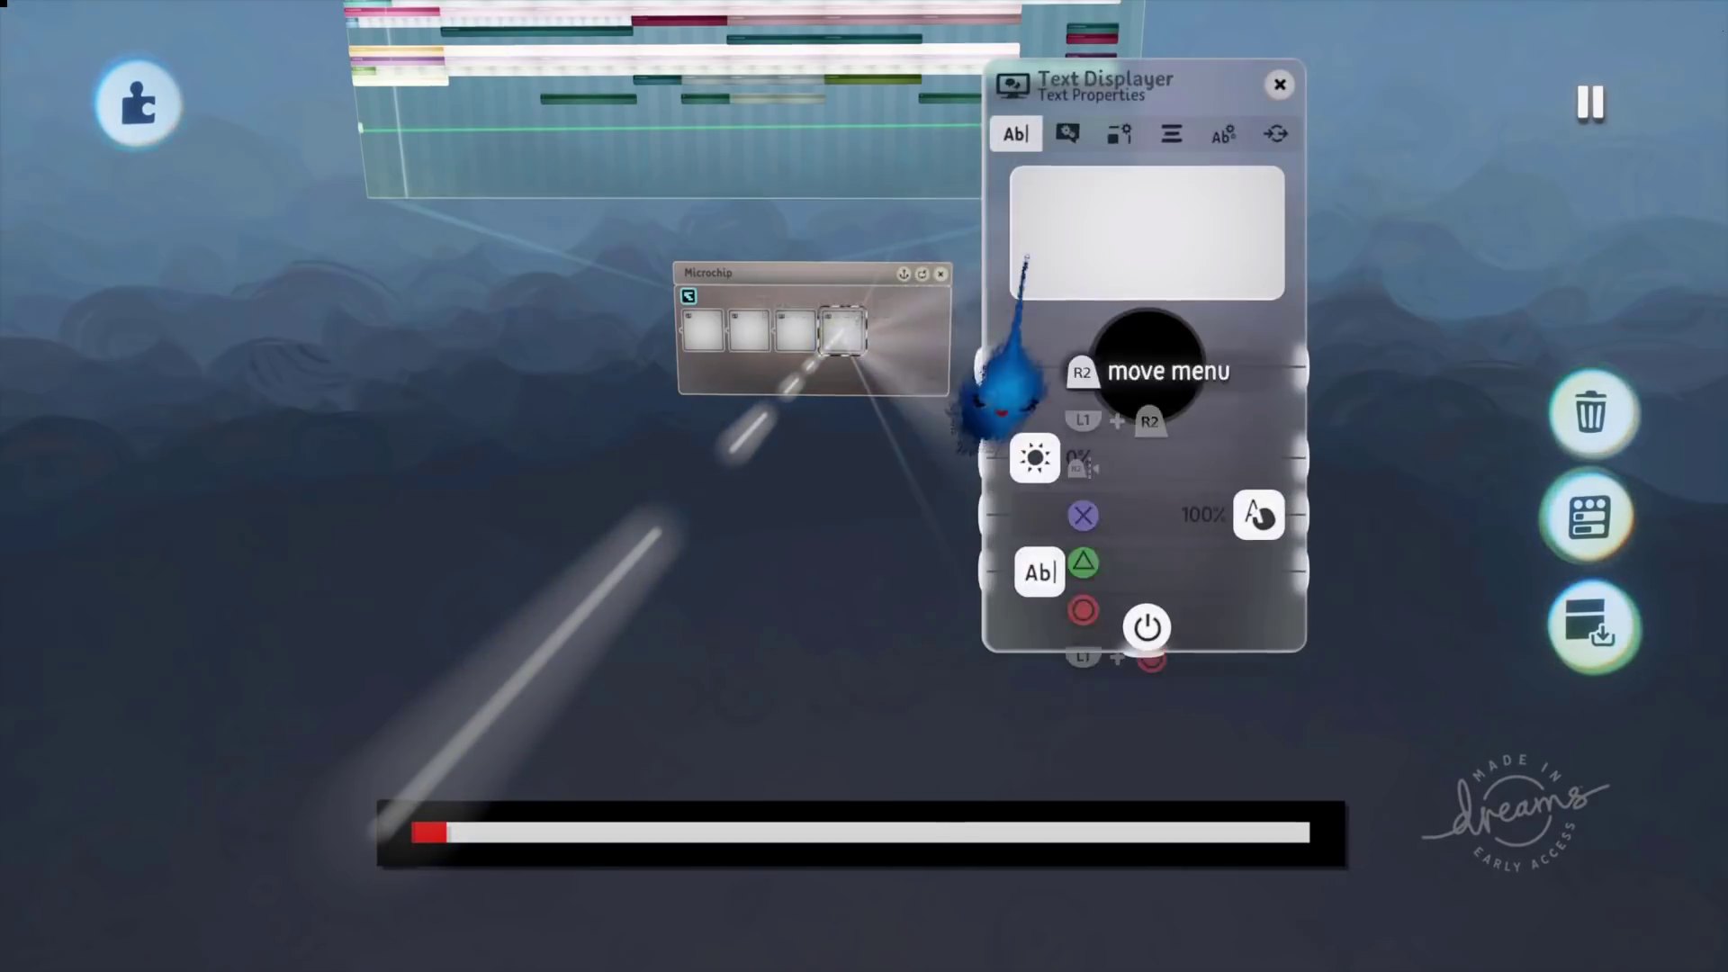
{"action": "left_click", "coordinate": [1120, 133]}
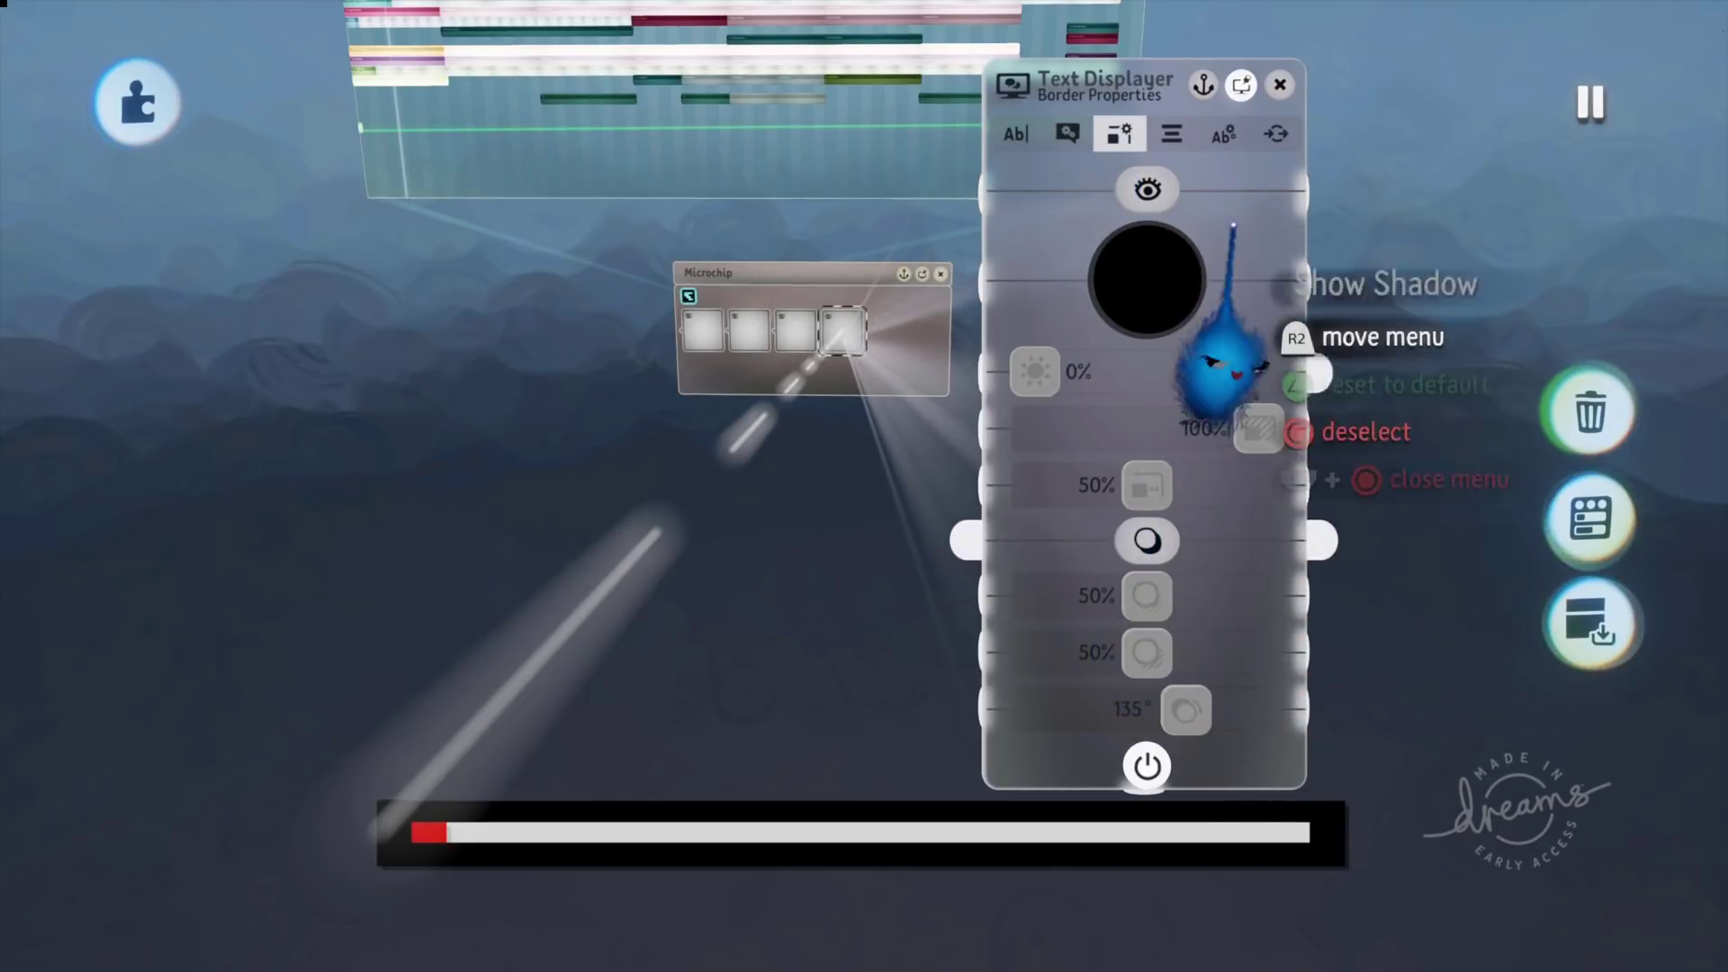
{"action": "left_click", "coordinate": [1278, 84]}
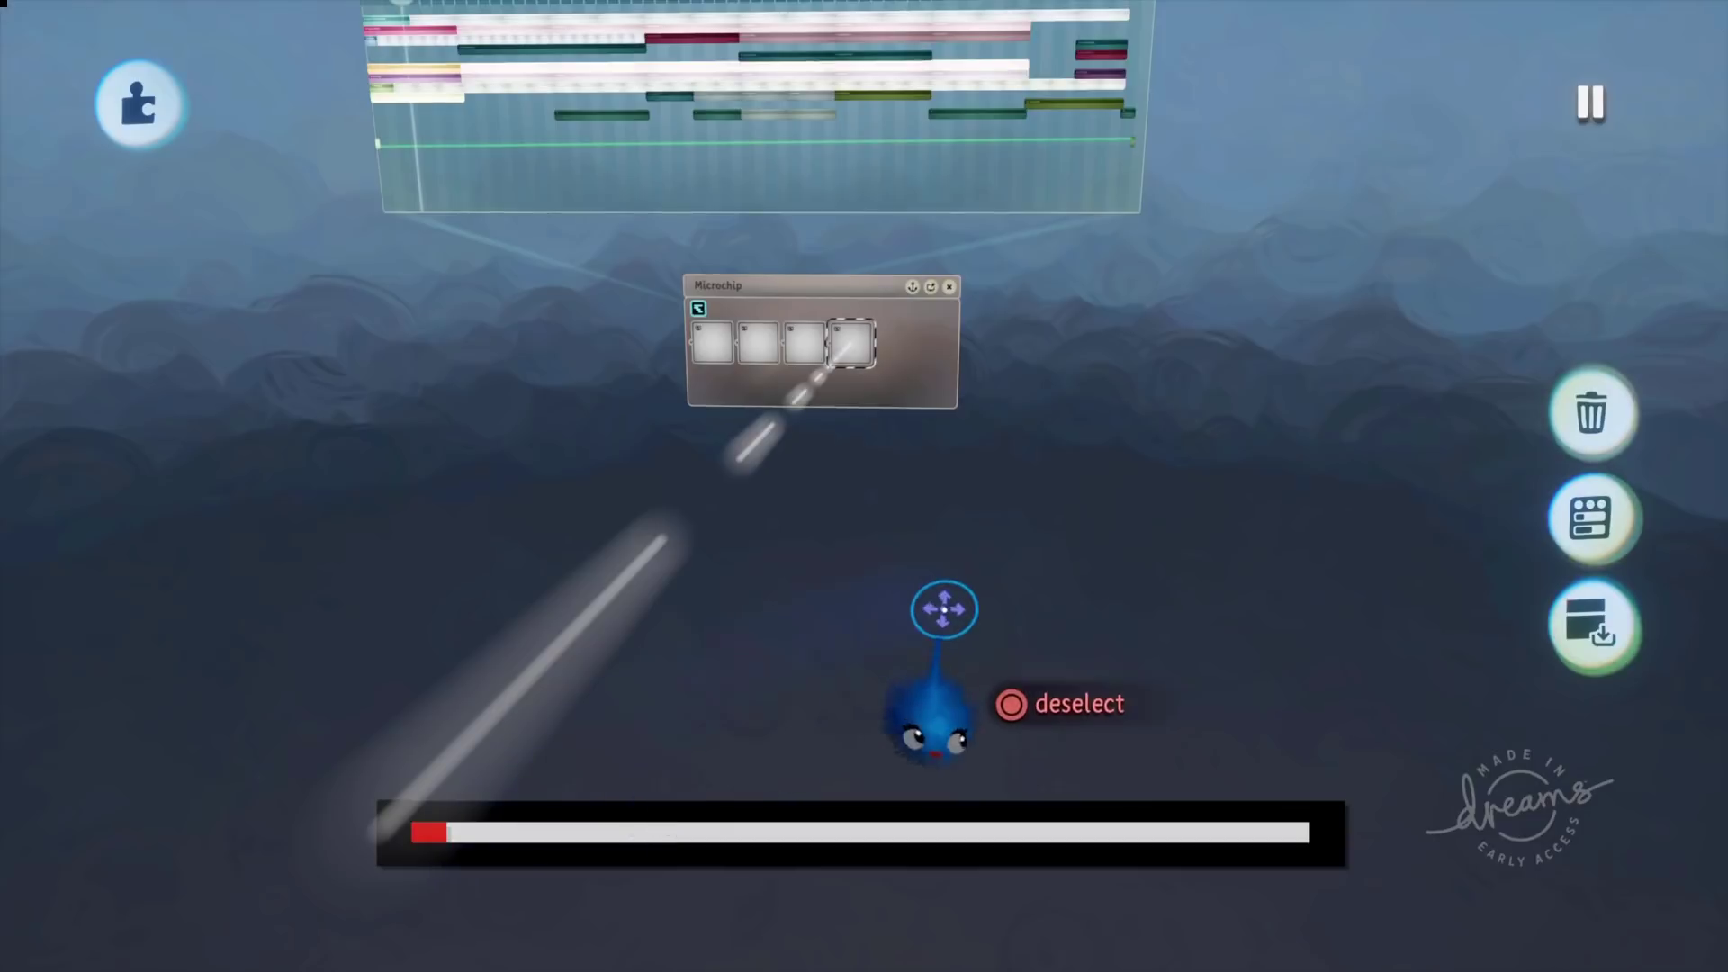
Rewind the scene, watch the adjusted progress bar in play mode and go back to editing.
{"action": "key", "text": "Left"}
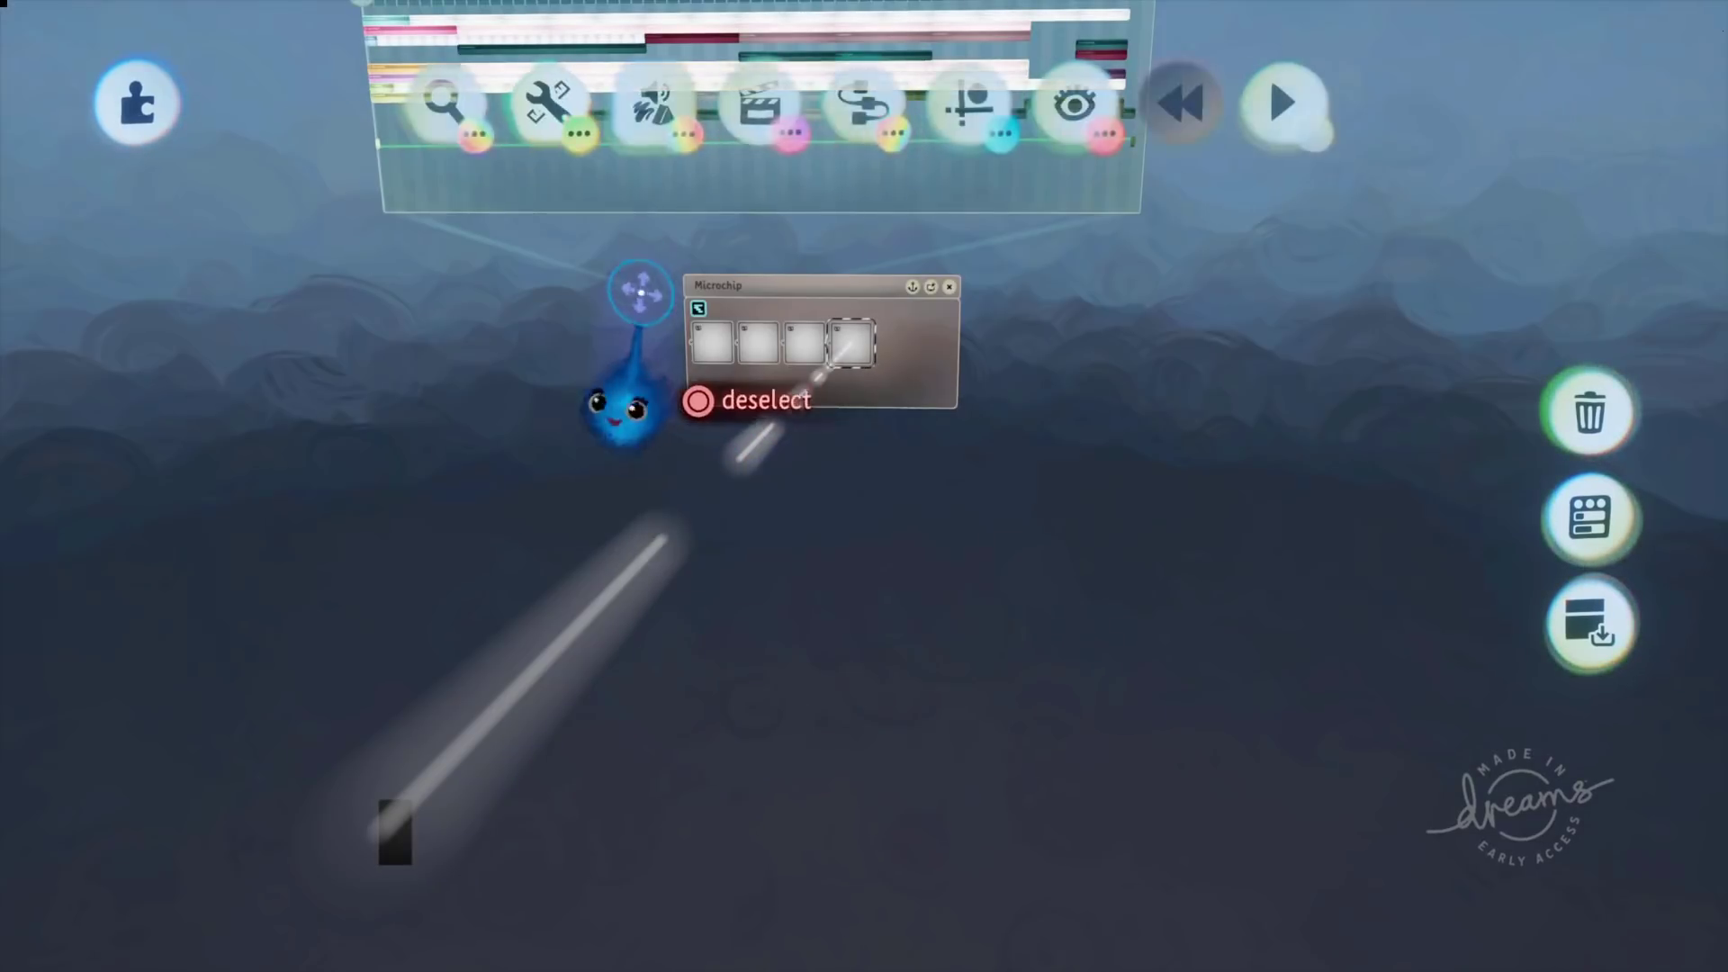
{"action": "key", "text": "Escape"}
{"action": "left_click", "coordinate": [558, 553]}
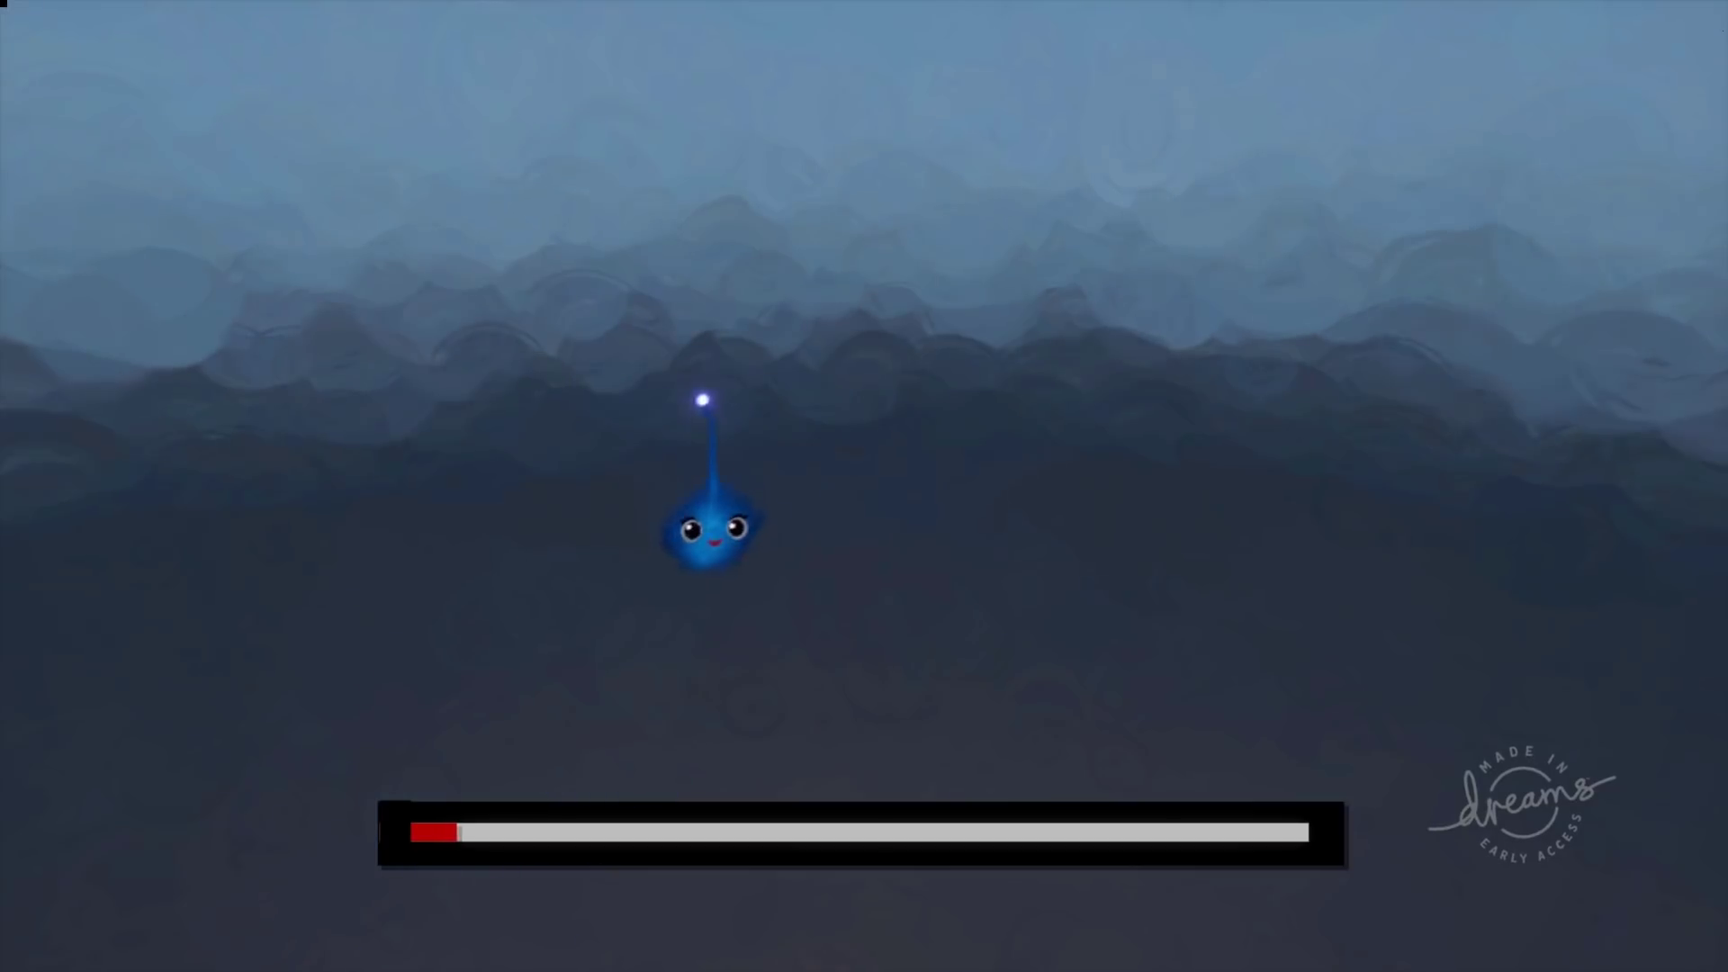
{"action": "key", "text": "Escape"}
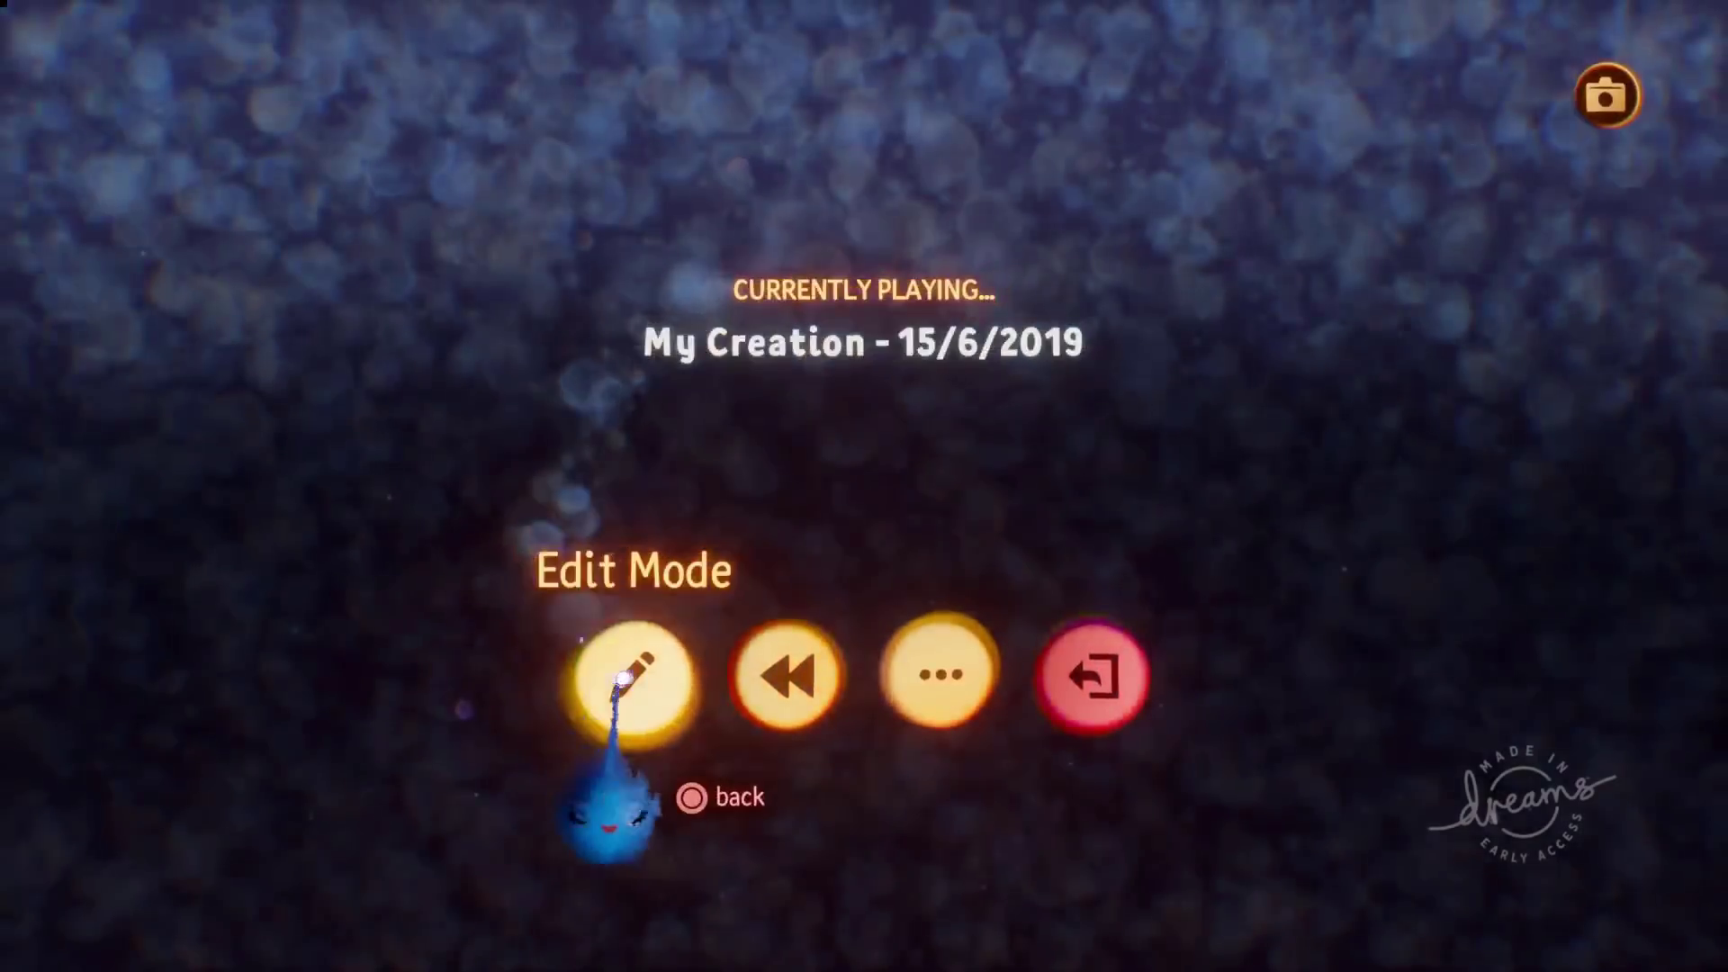
{"action": "left_click", "coordinate": [630, 522]}
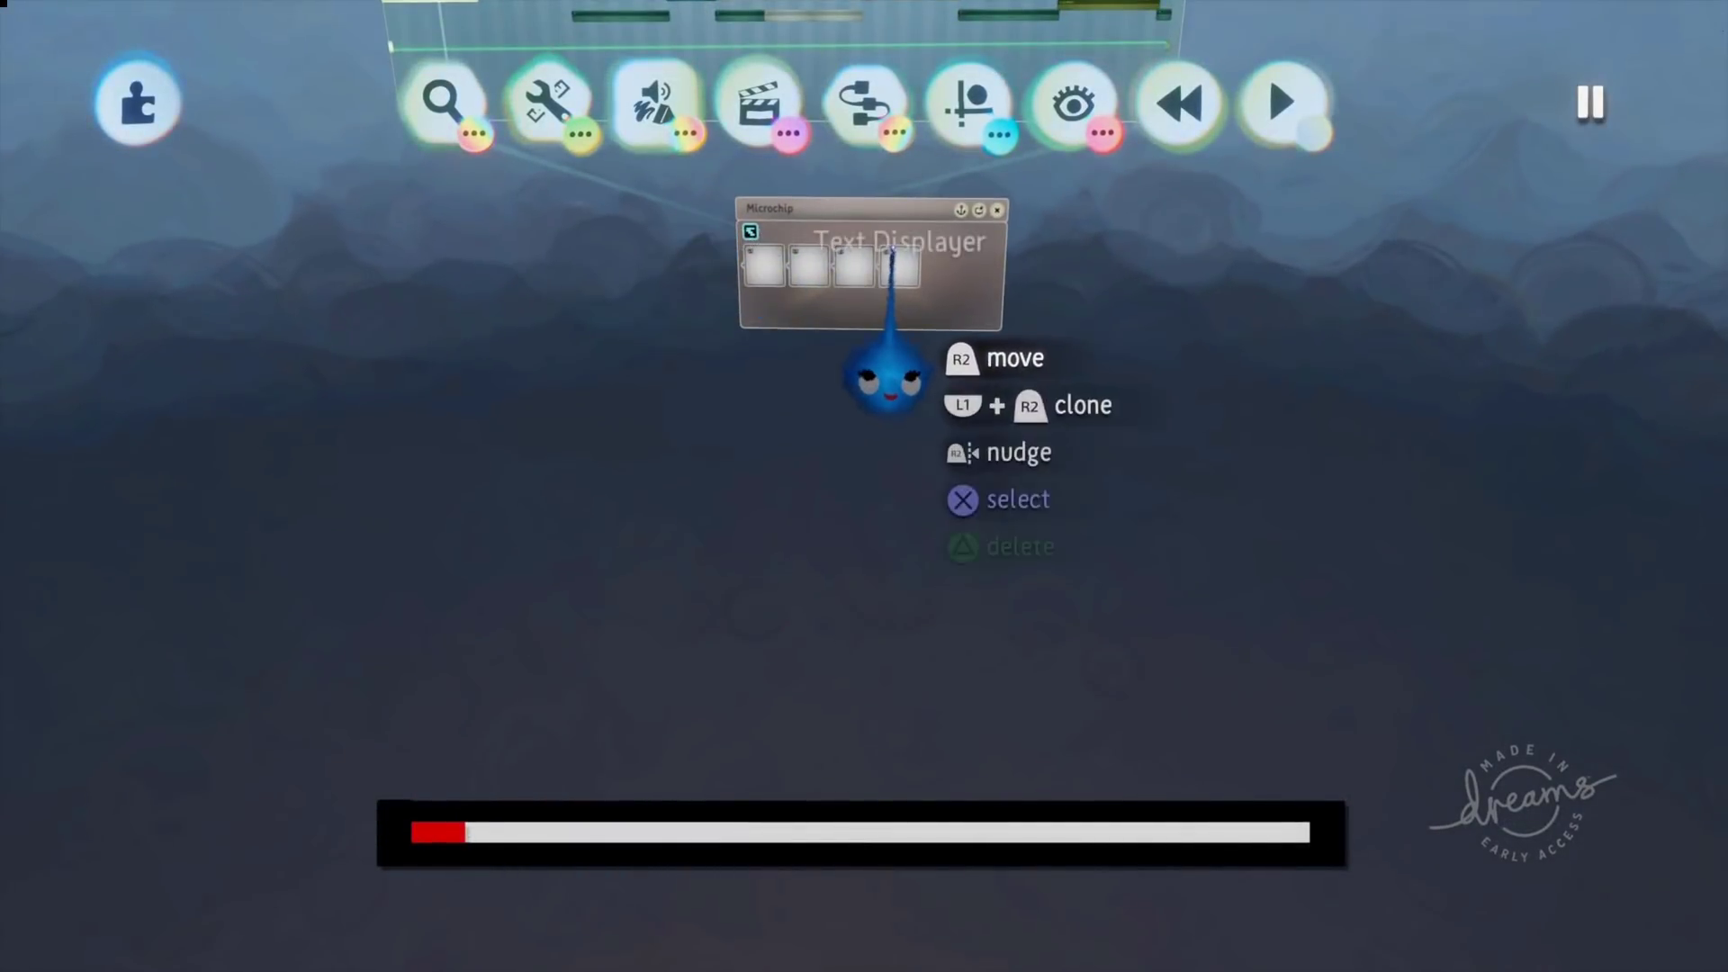
Enlarge the black marker Text Displayer beyond the bar's height and shift it outward over the start of the progress bar.
{"action": "left_click", "coordinate": [889, 378]}
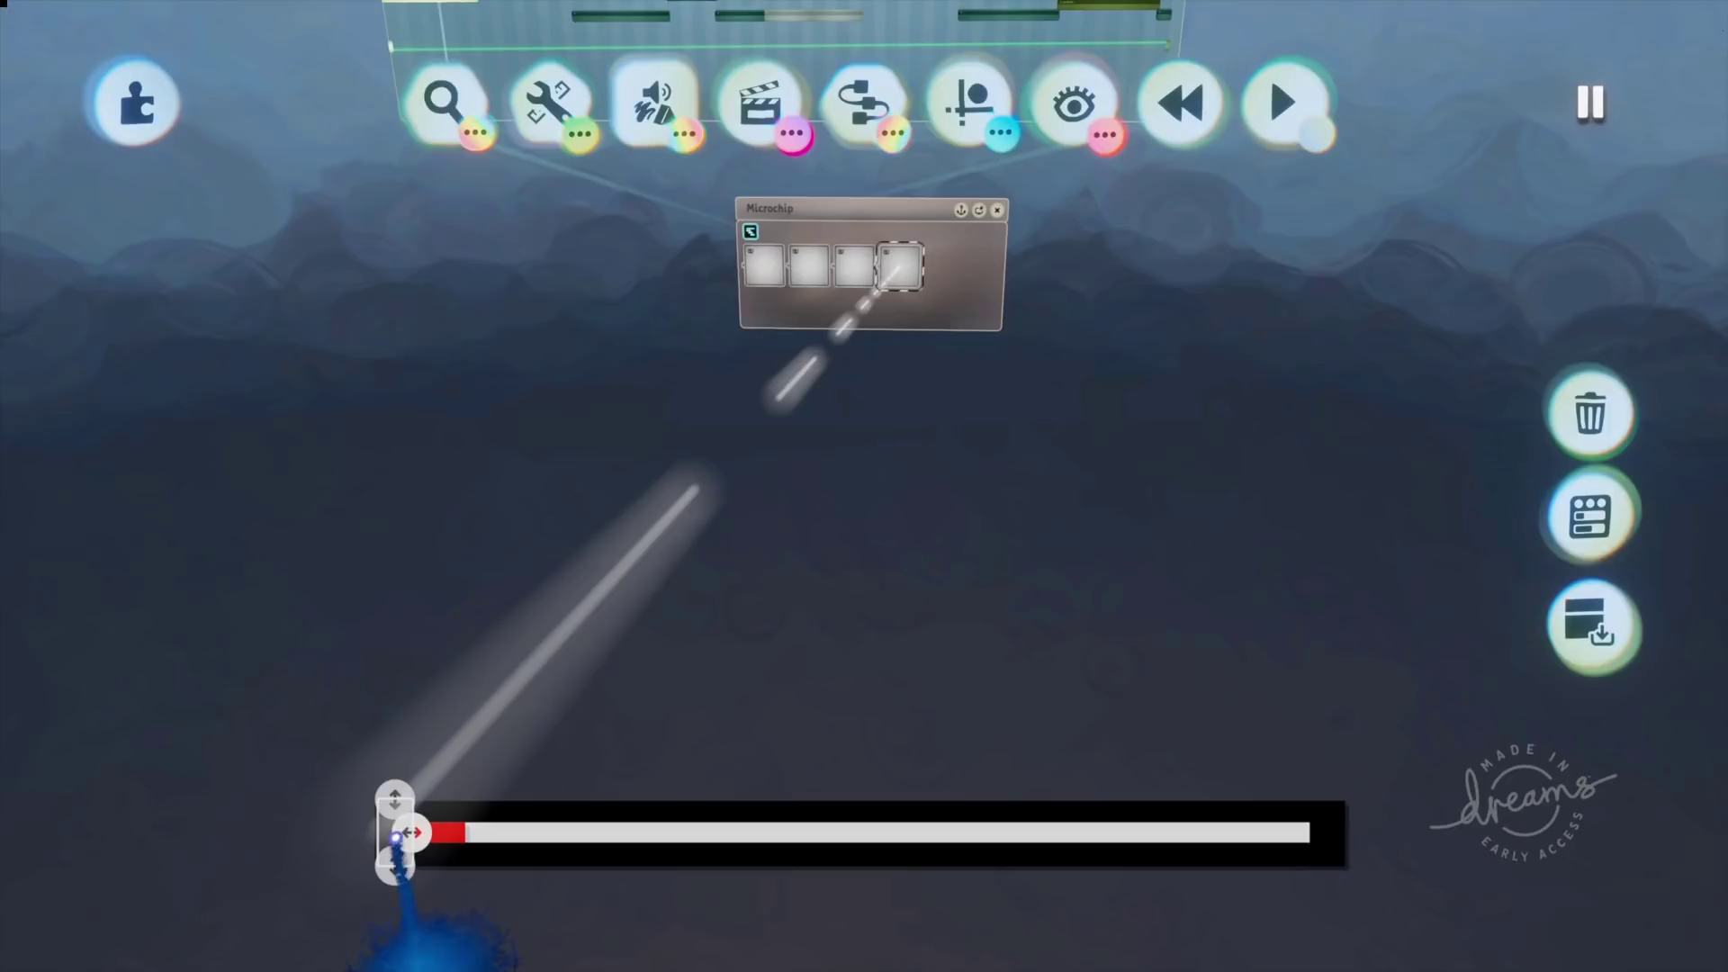
{"action": "left_click_drag", "start_coordinate": [396, 837], "coordinate": [387, 838]}
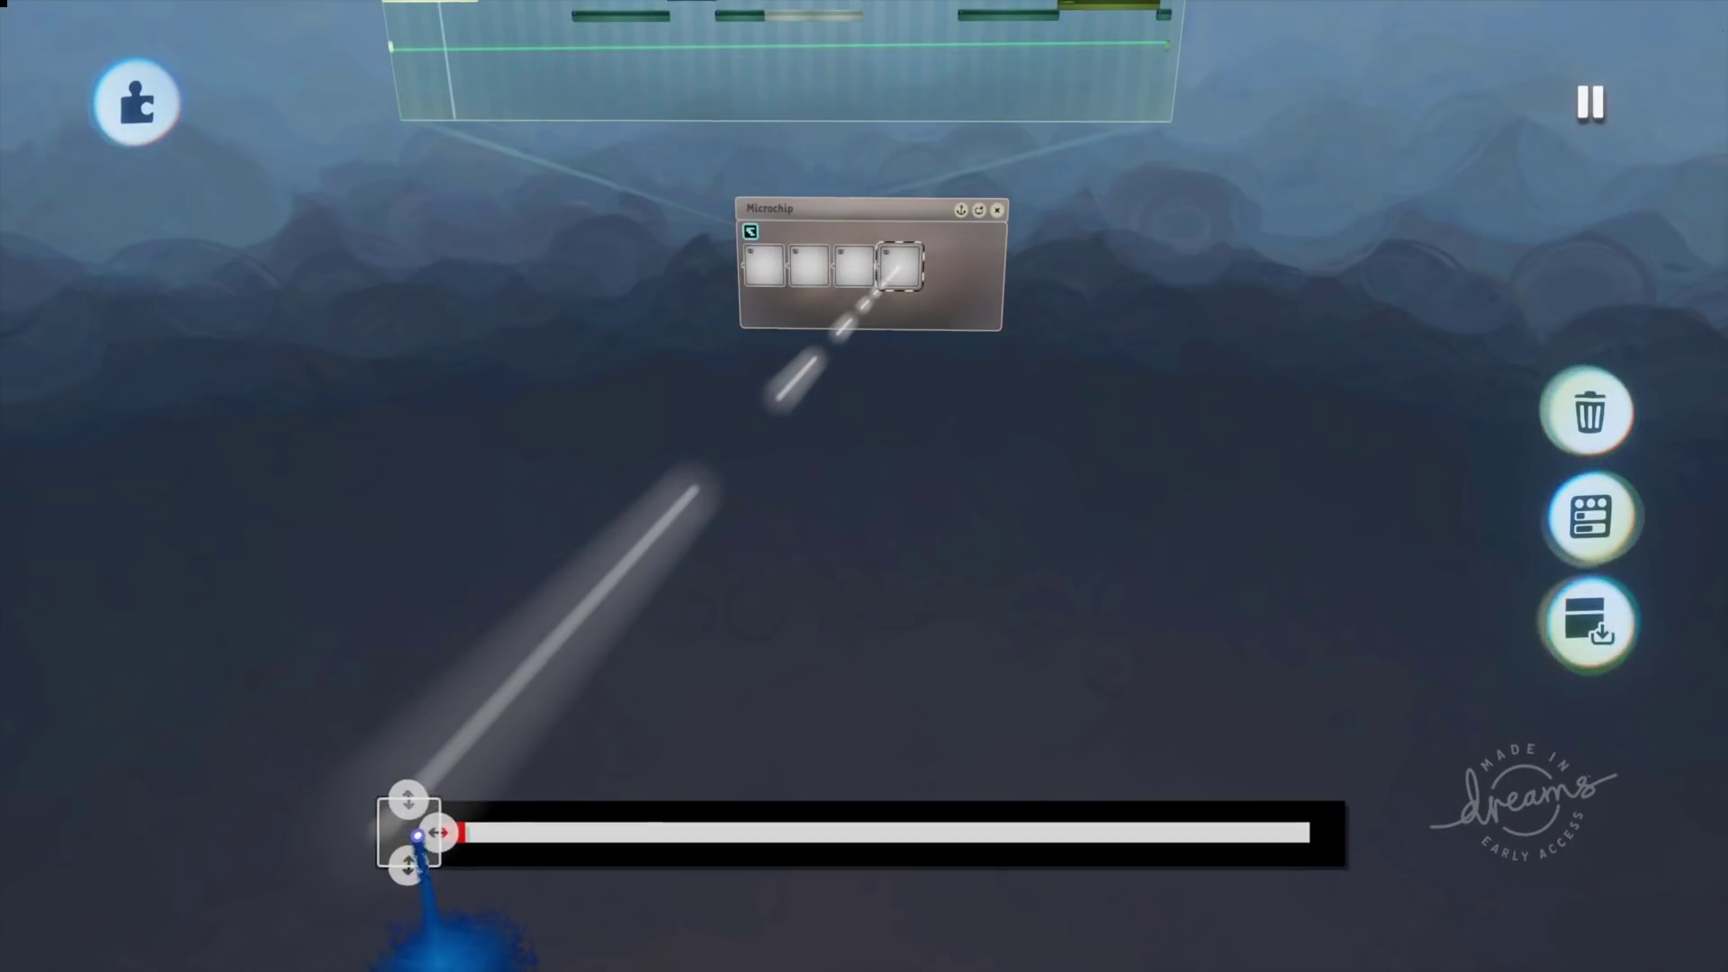
{"action": "left_click_drag", "start_coordinate": [395, 823], "coordinate": [314, 829]}
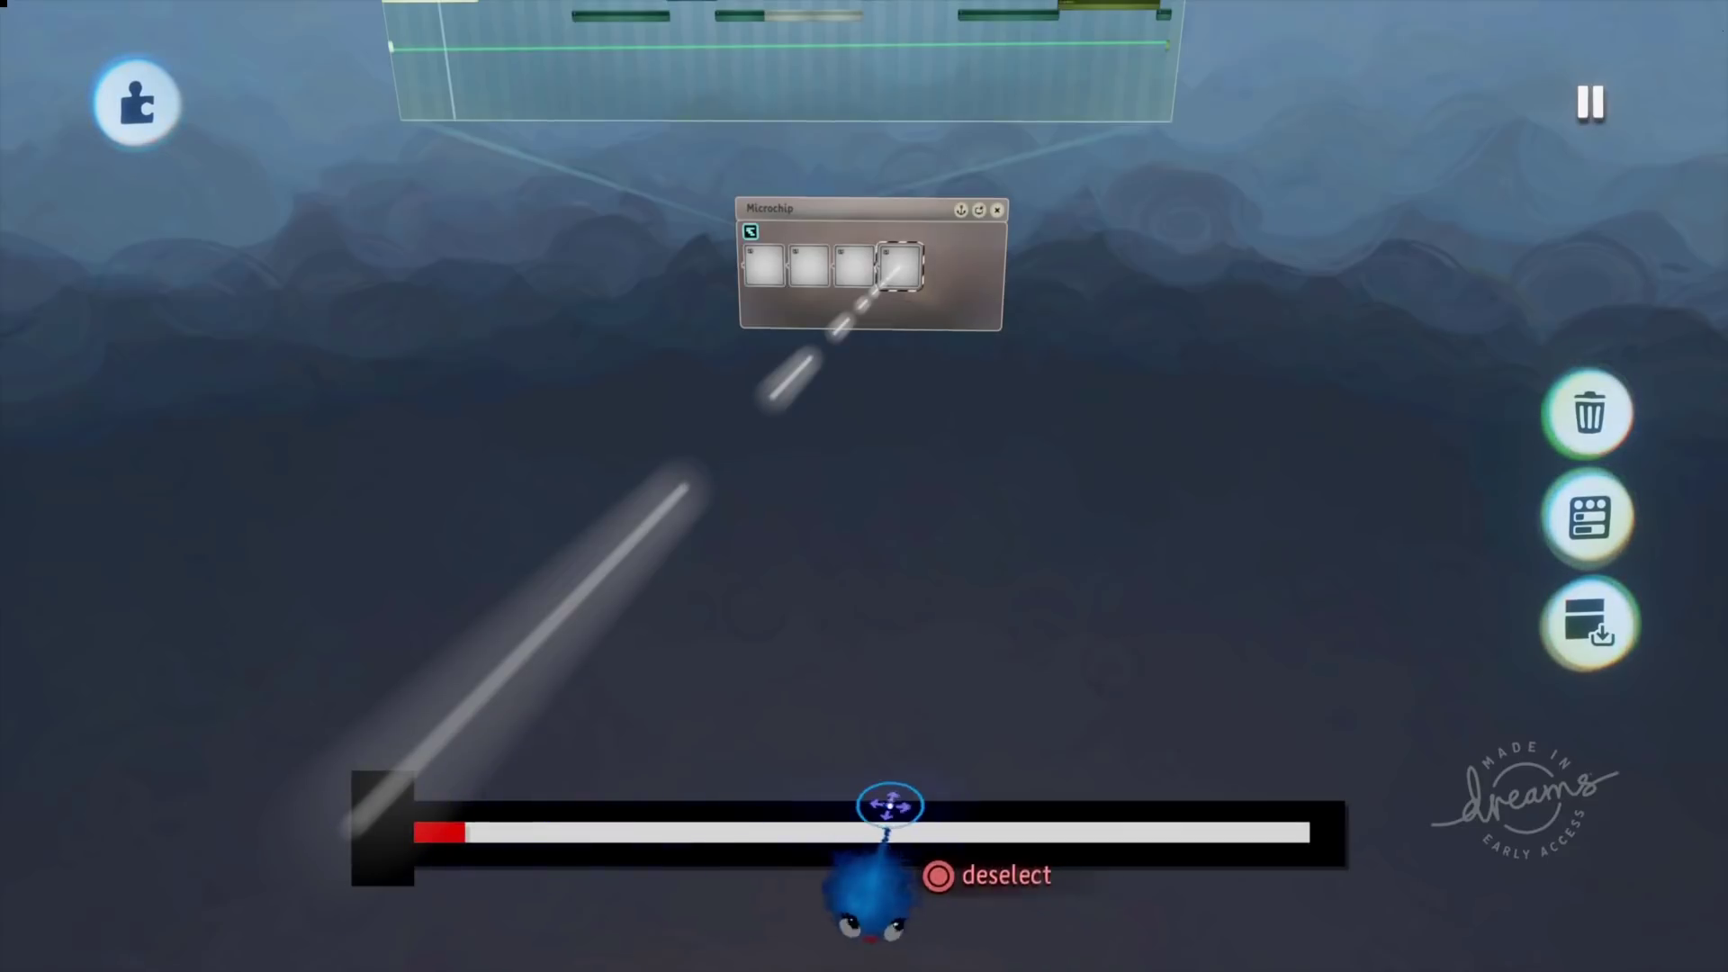
Try to cap the far end of the progress bar with a clone of the black marker Text Displayer, and discard the clone.
{"action": "left_click_drag", "start_coordinate": [907, 273], "coordinate": [958, 270]}
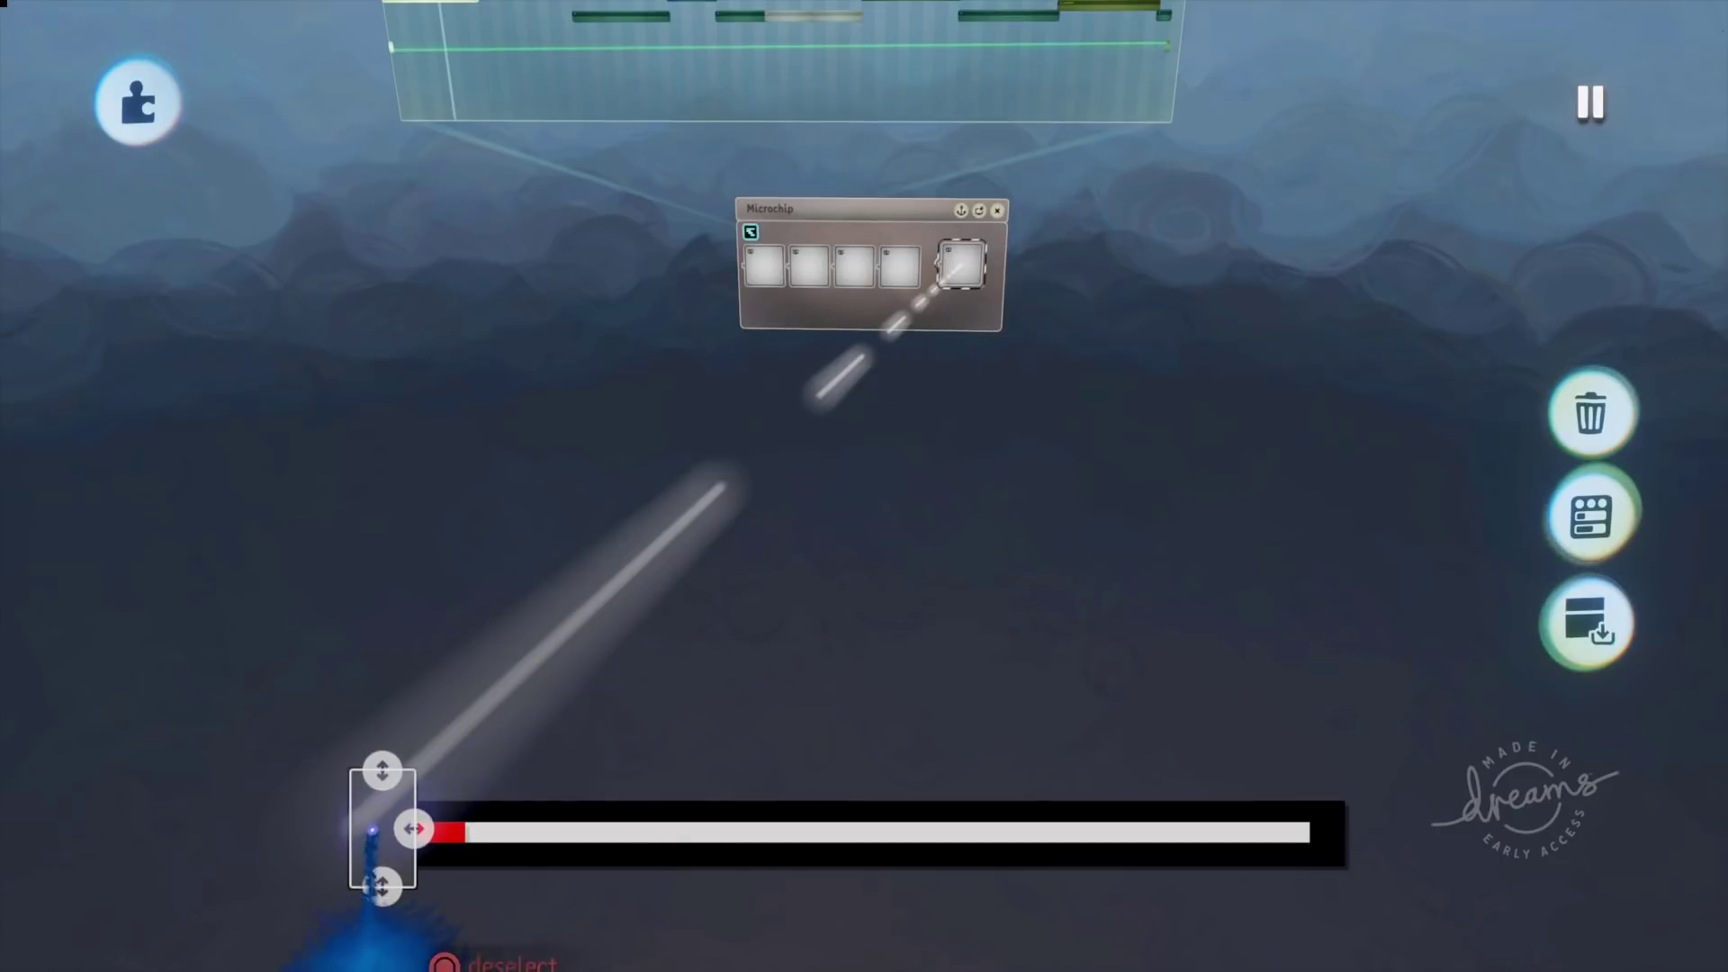
{"action": "left_click_drag", "start_coordinate": [385, 827], "coordinate": [1363, 826]}
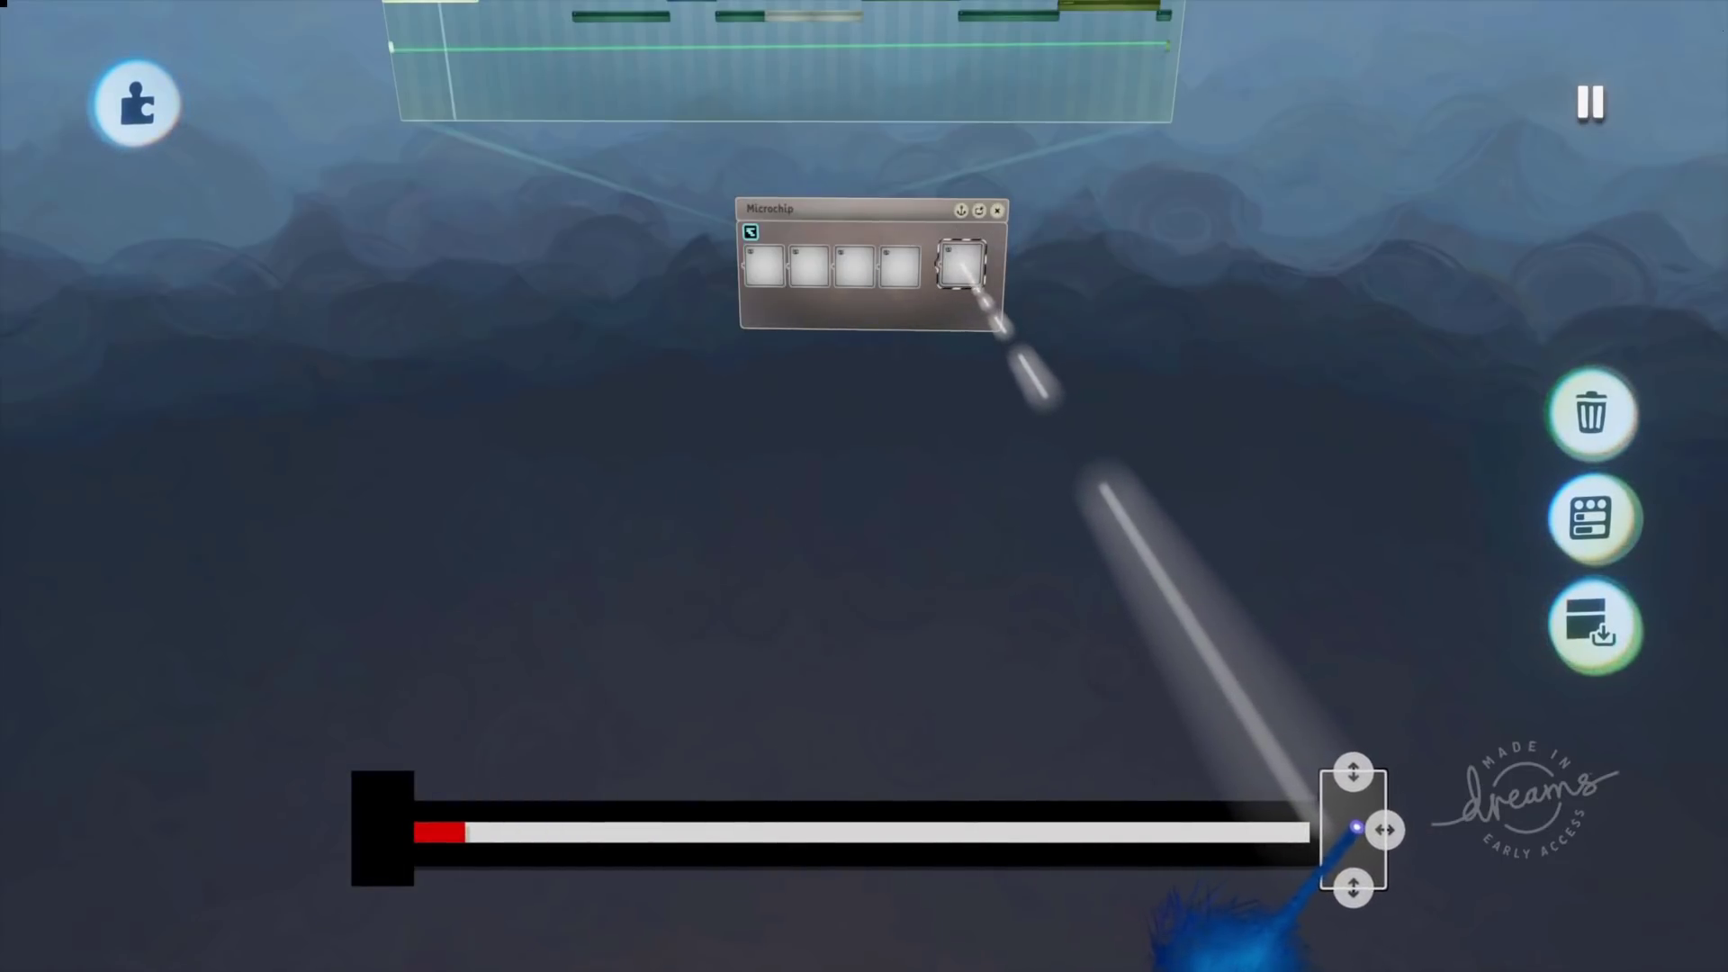
{"action": "left_click_drag", "start_coordinate": [1353, 825], "coordinate": [1353, 826]}
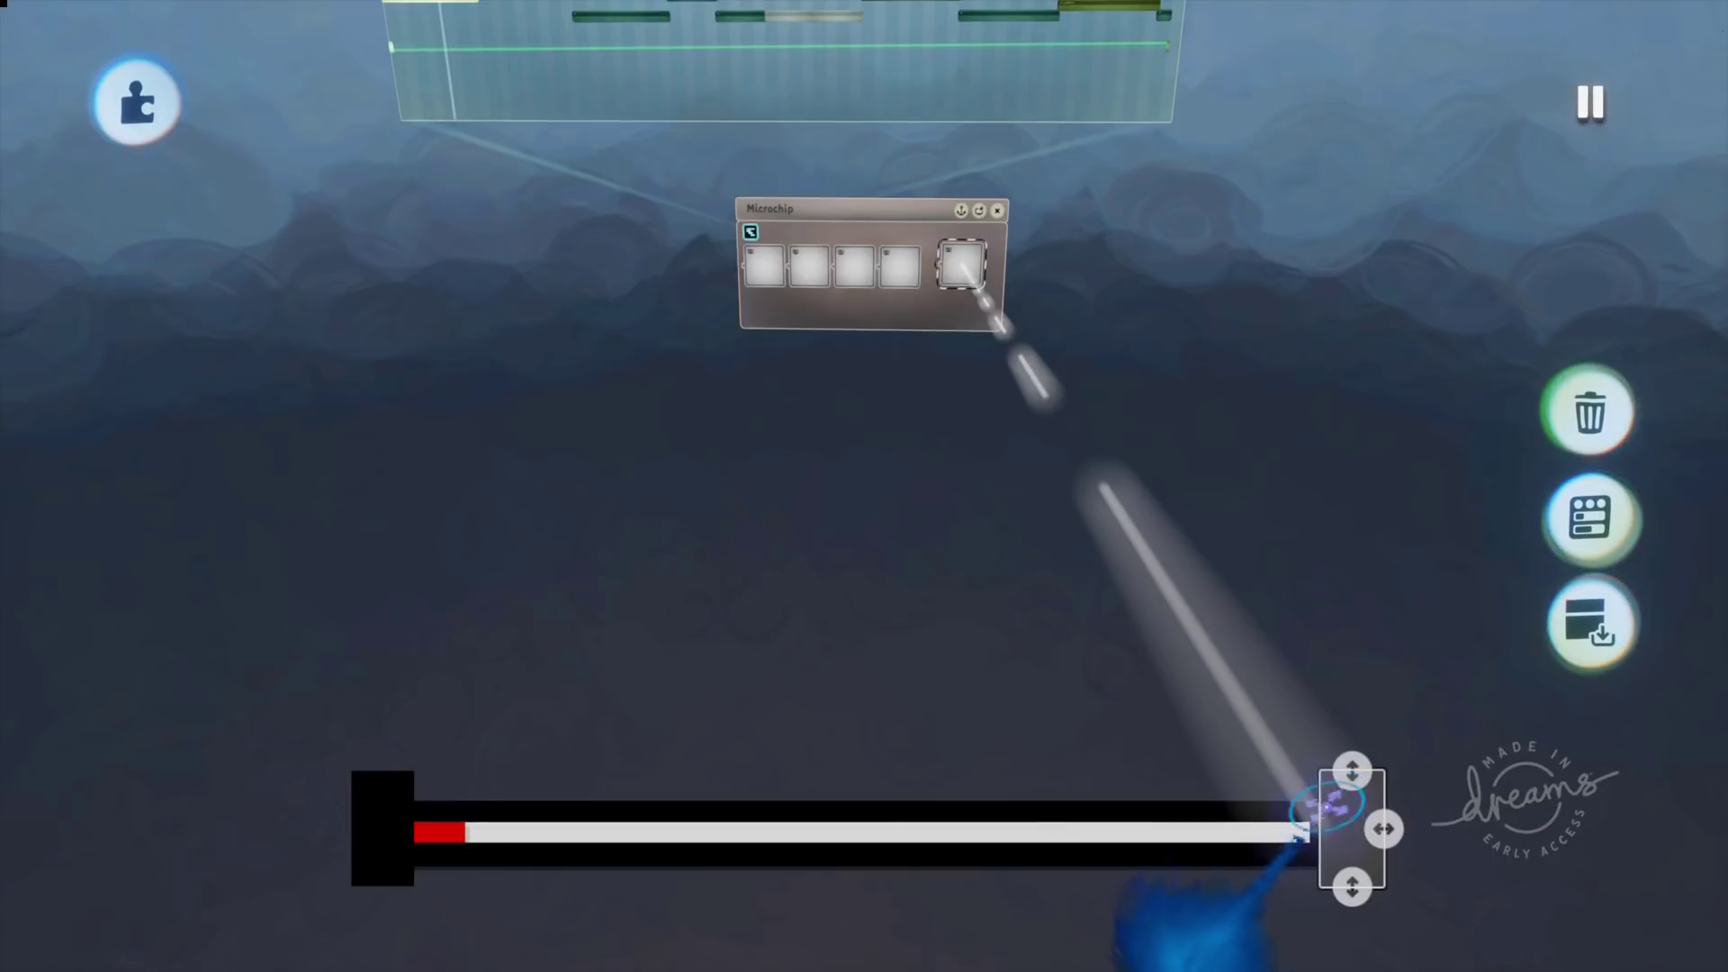
{"action": "key", "text": "ctrl+z"}
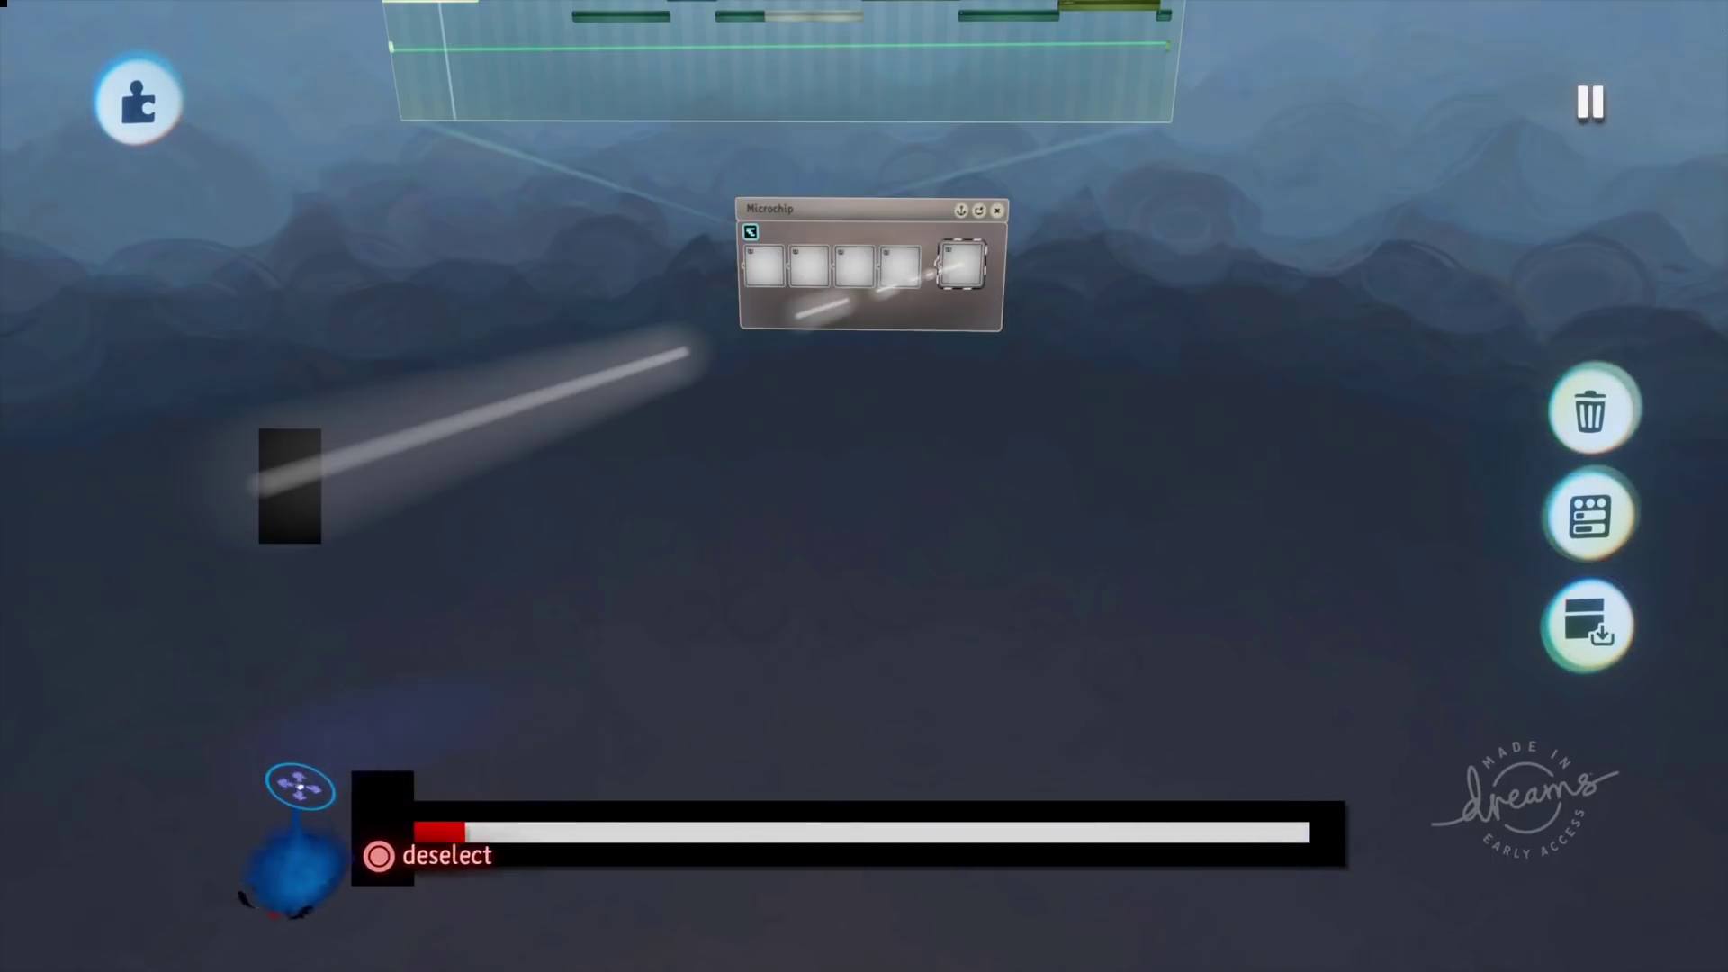
{"action": "left_click_drag", "start_coordinate": [961, 270], "coordinate": [358, 787]}
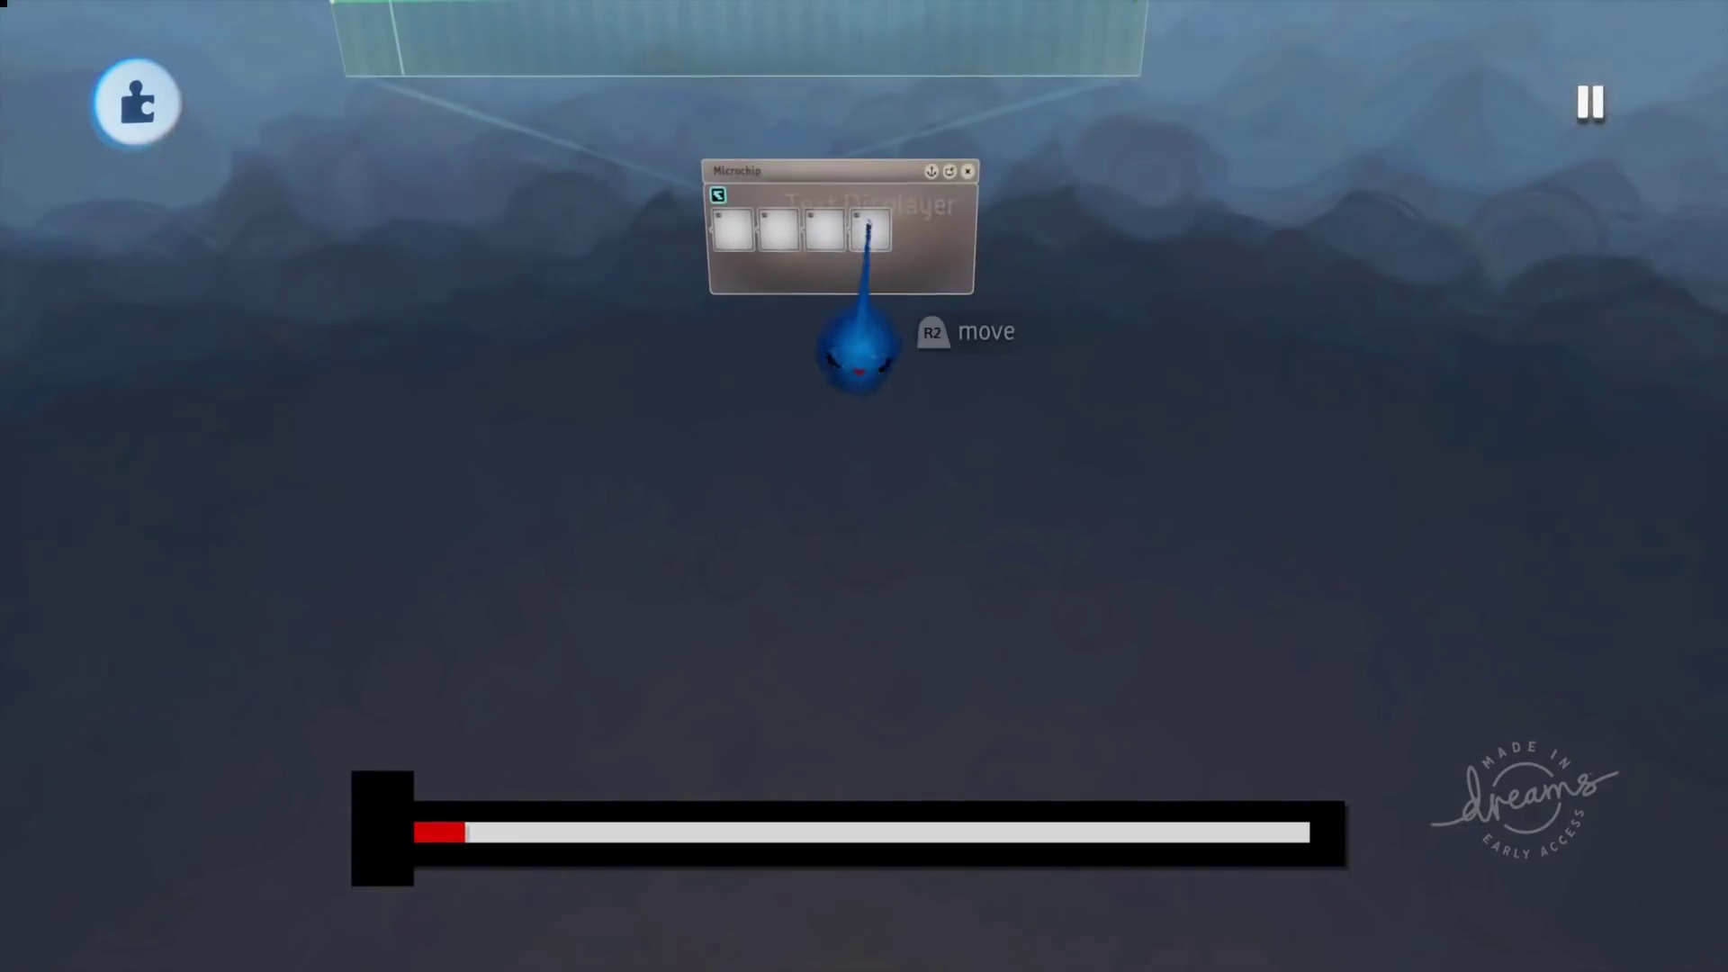
Resize the black marker Text Displayer to the bar's height over its start, then test the bar in play mode and return to editing.
{"action": "left_click", "coordinate": [867, 232]}
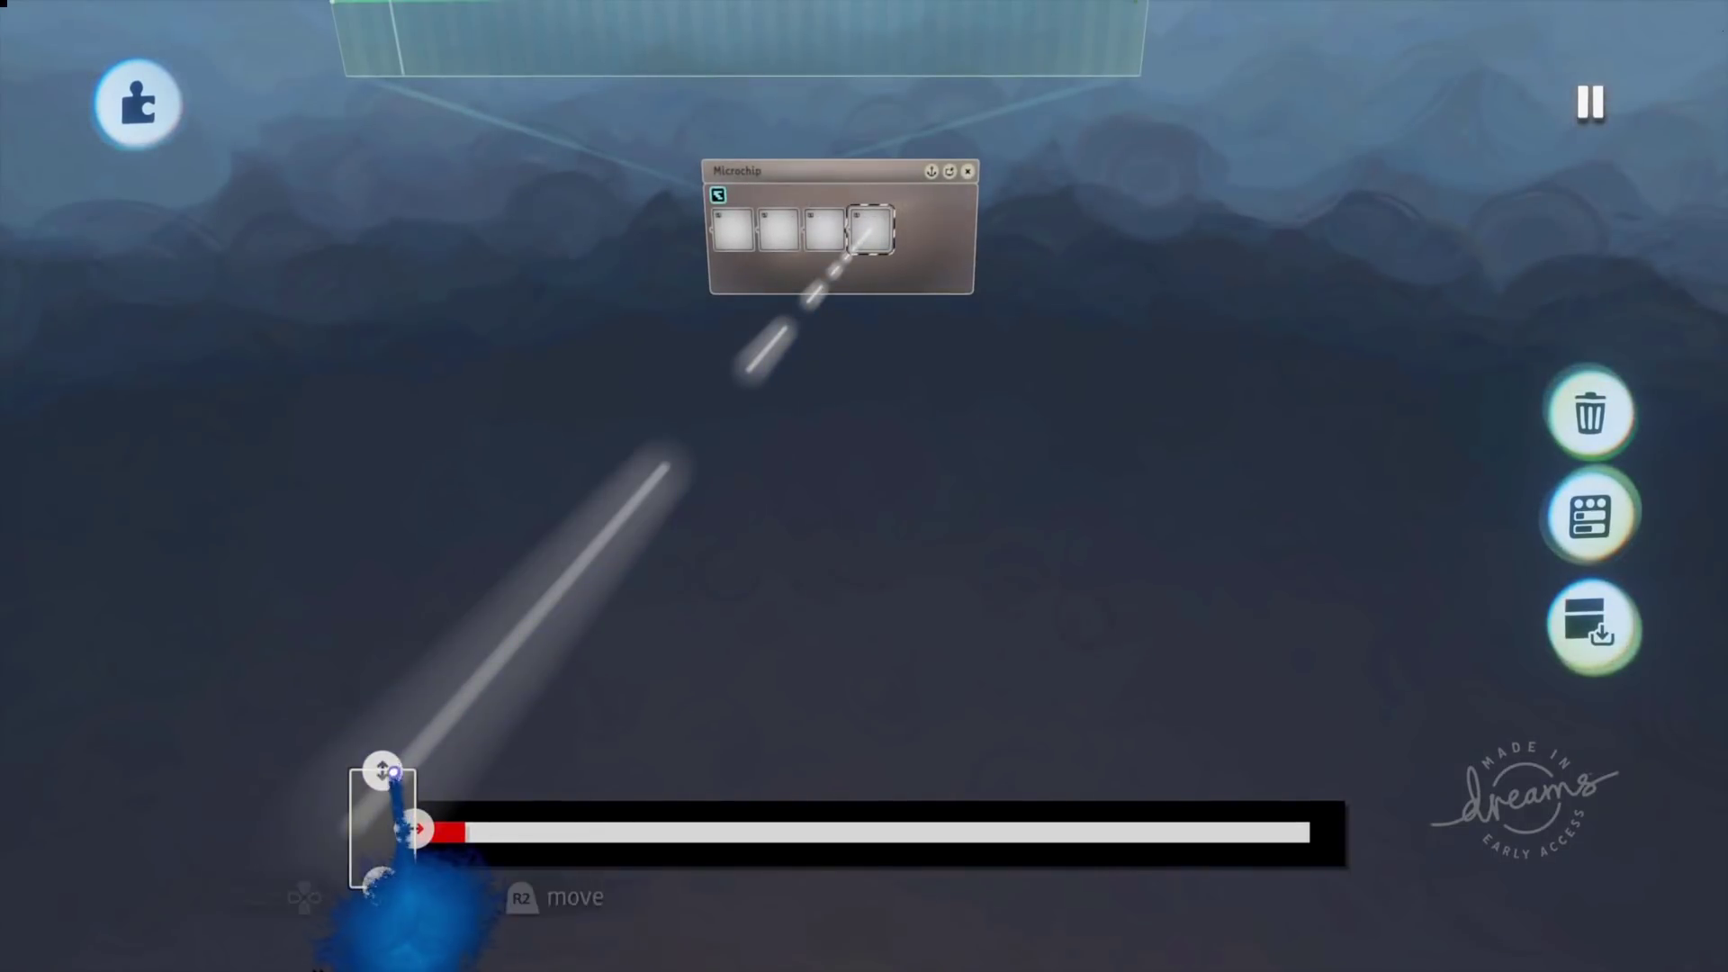
{"action": "left_click_drag", "start_coordinate": [378, 763], "coordinate": [381, 781]}
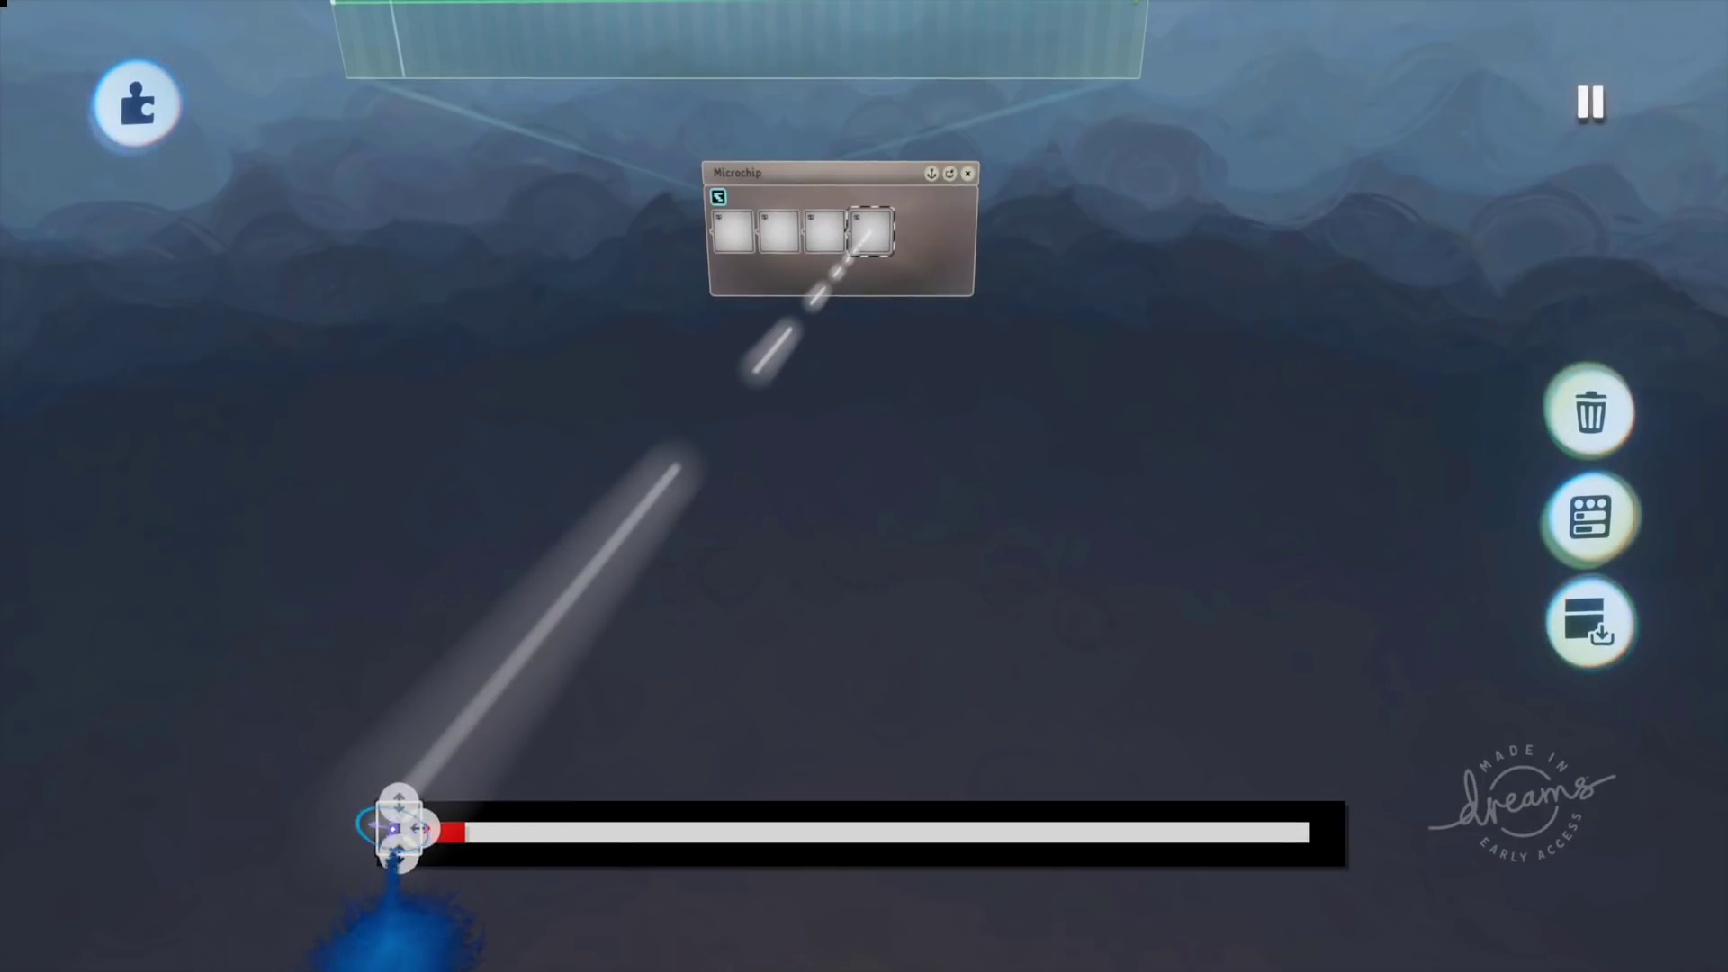
{"action": "key", "text": "Escape"}
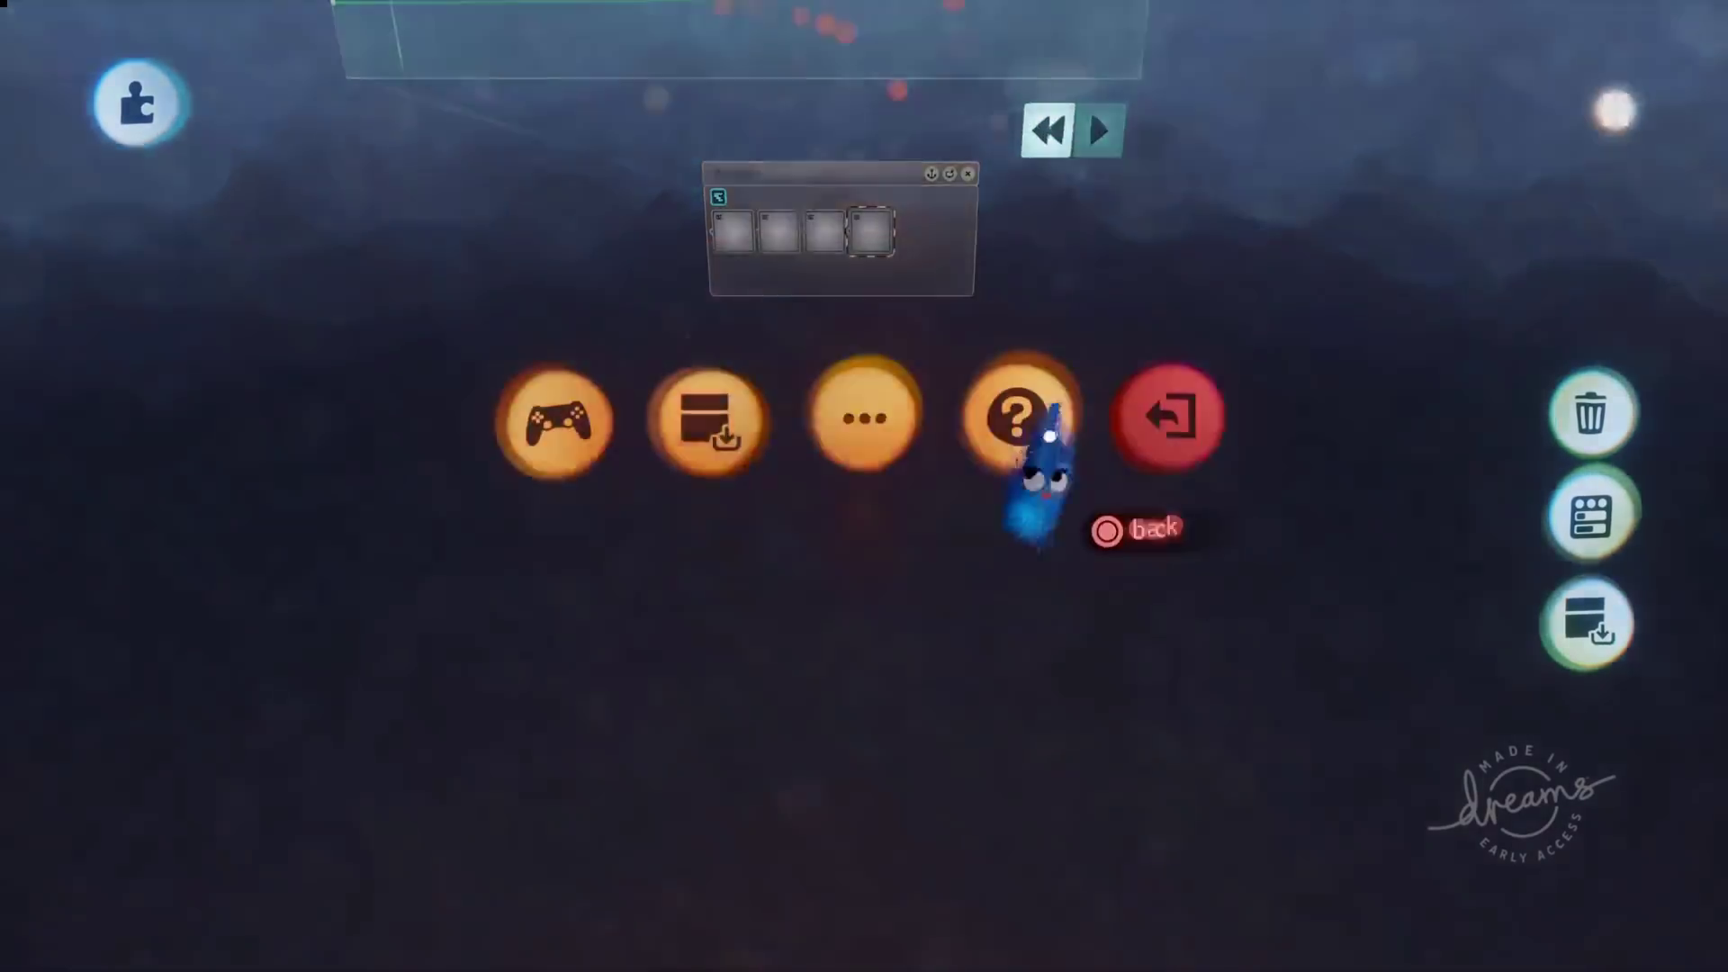
{"action": "left_click", "coordinate": [558, 688]}
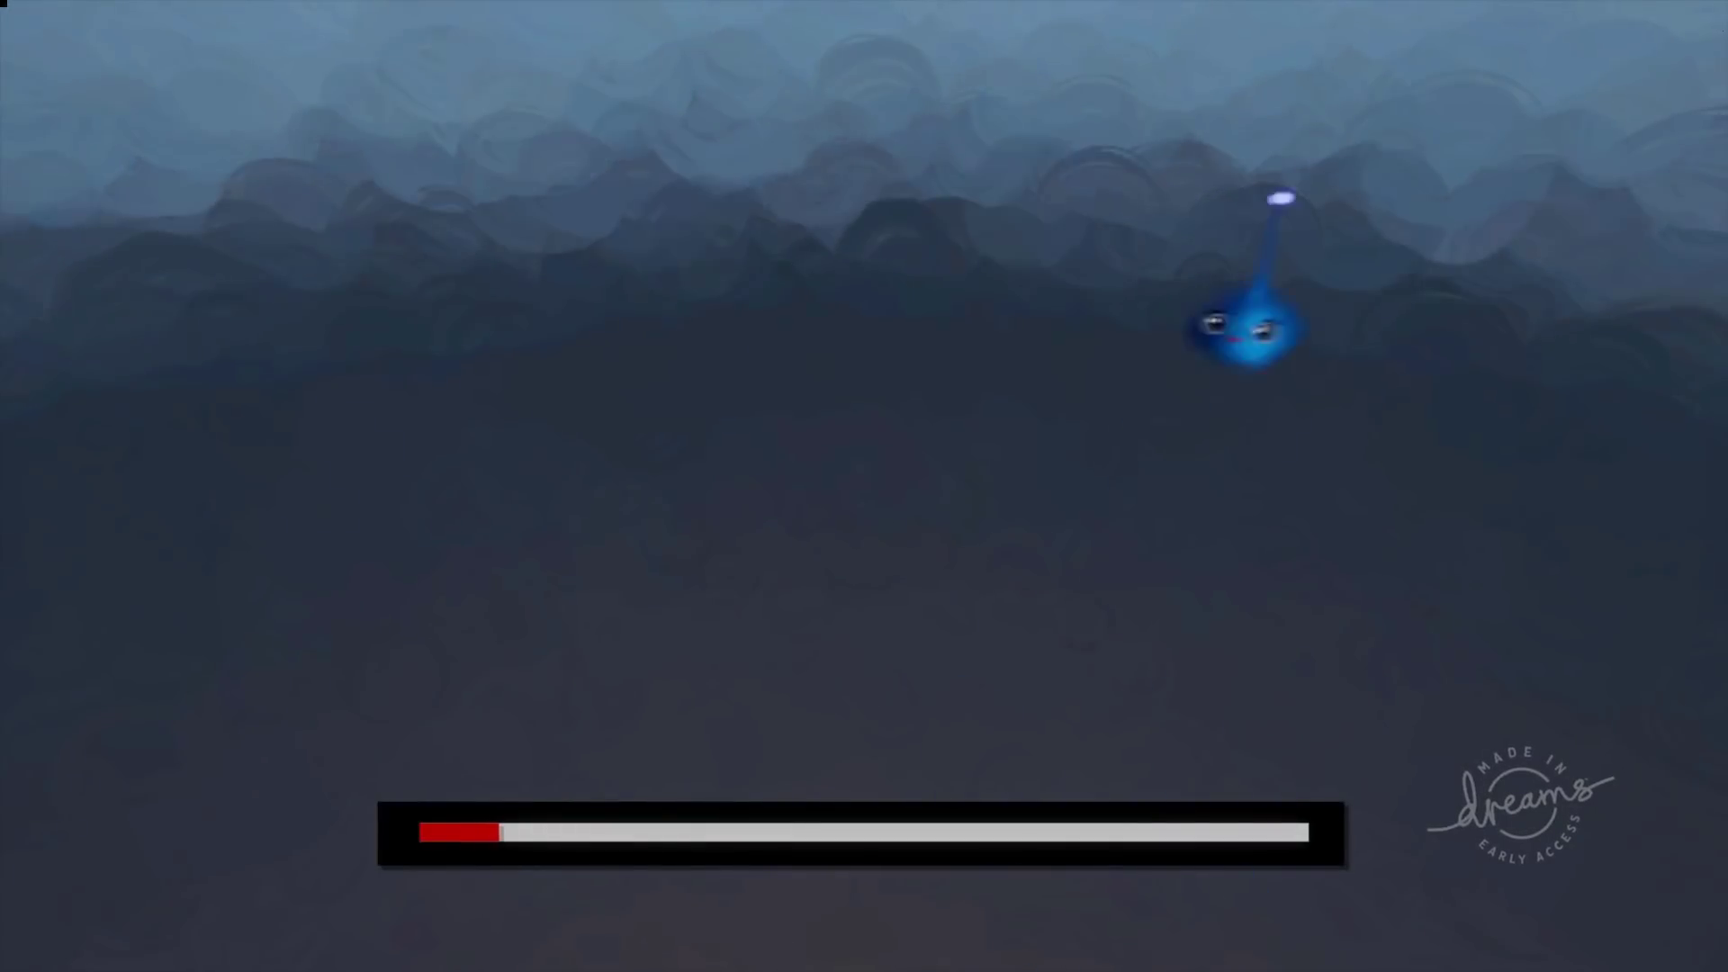
{"action": "key", "text": "Escape"}
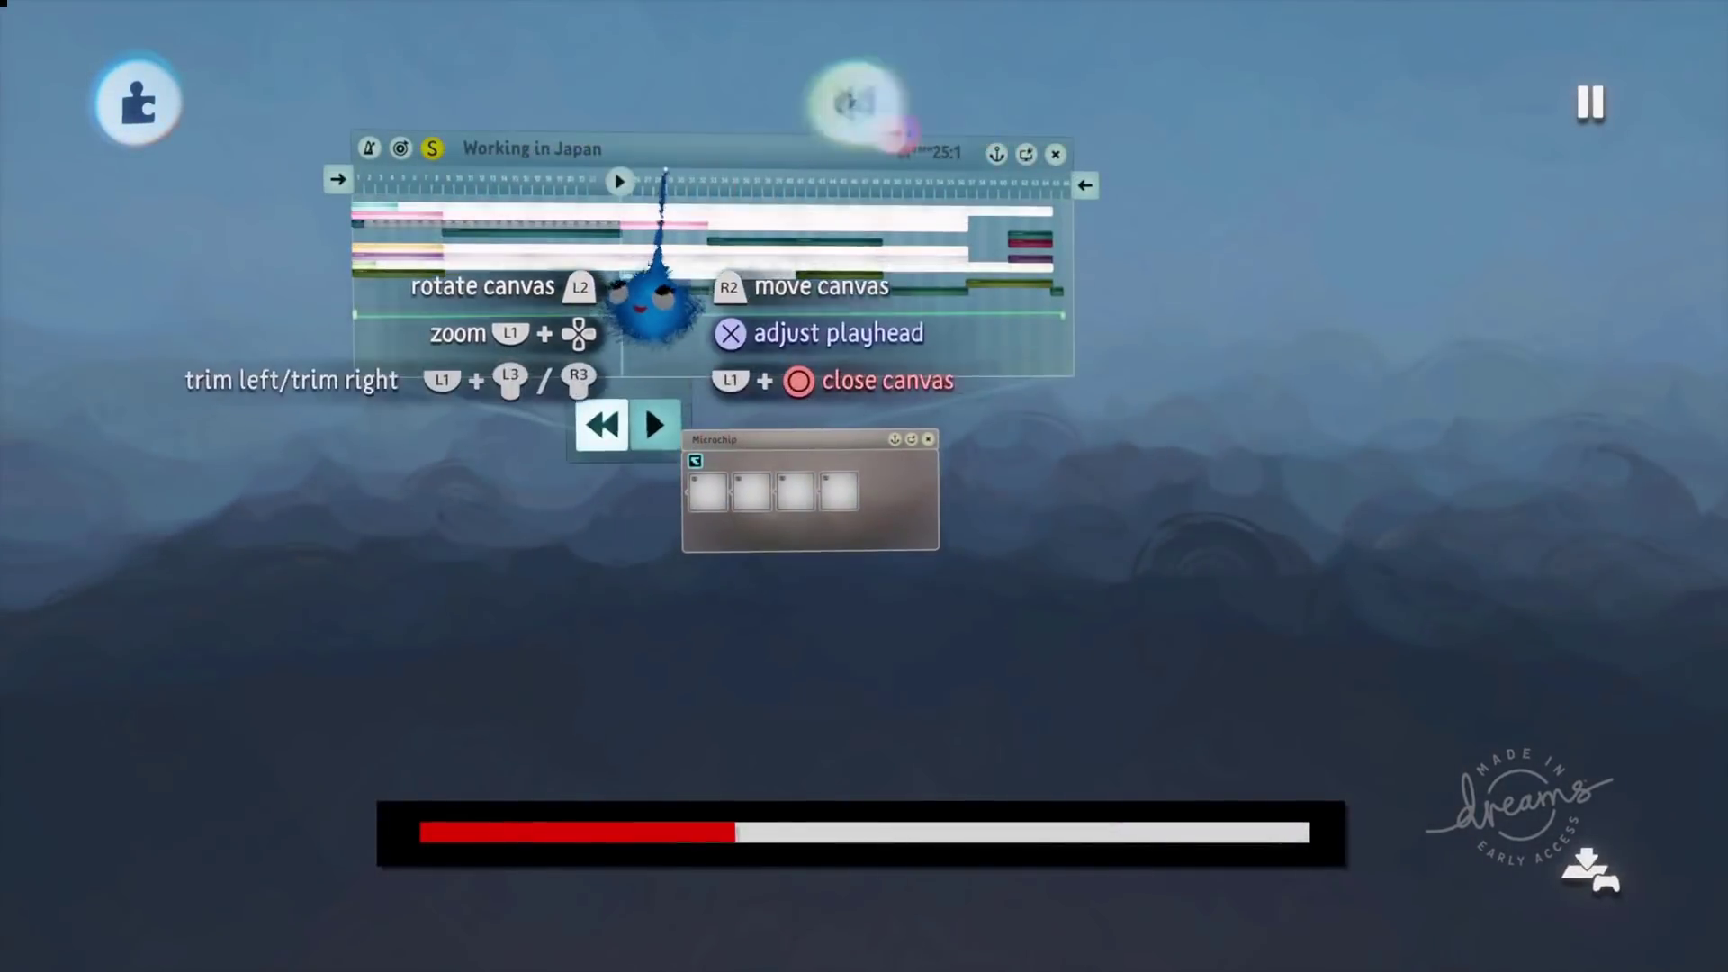
Scrub the playhead back and forth across the Working in Japan timeline to check how the red bar follows it.
{"action": "left_click", "coordinate": [762, 183]}
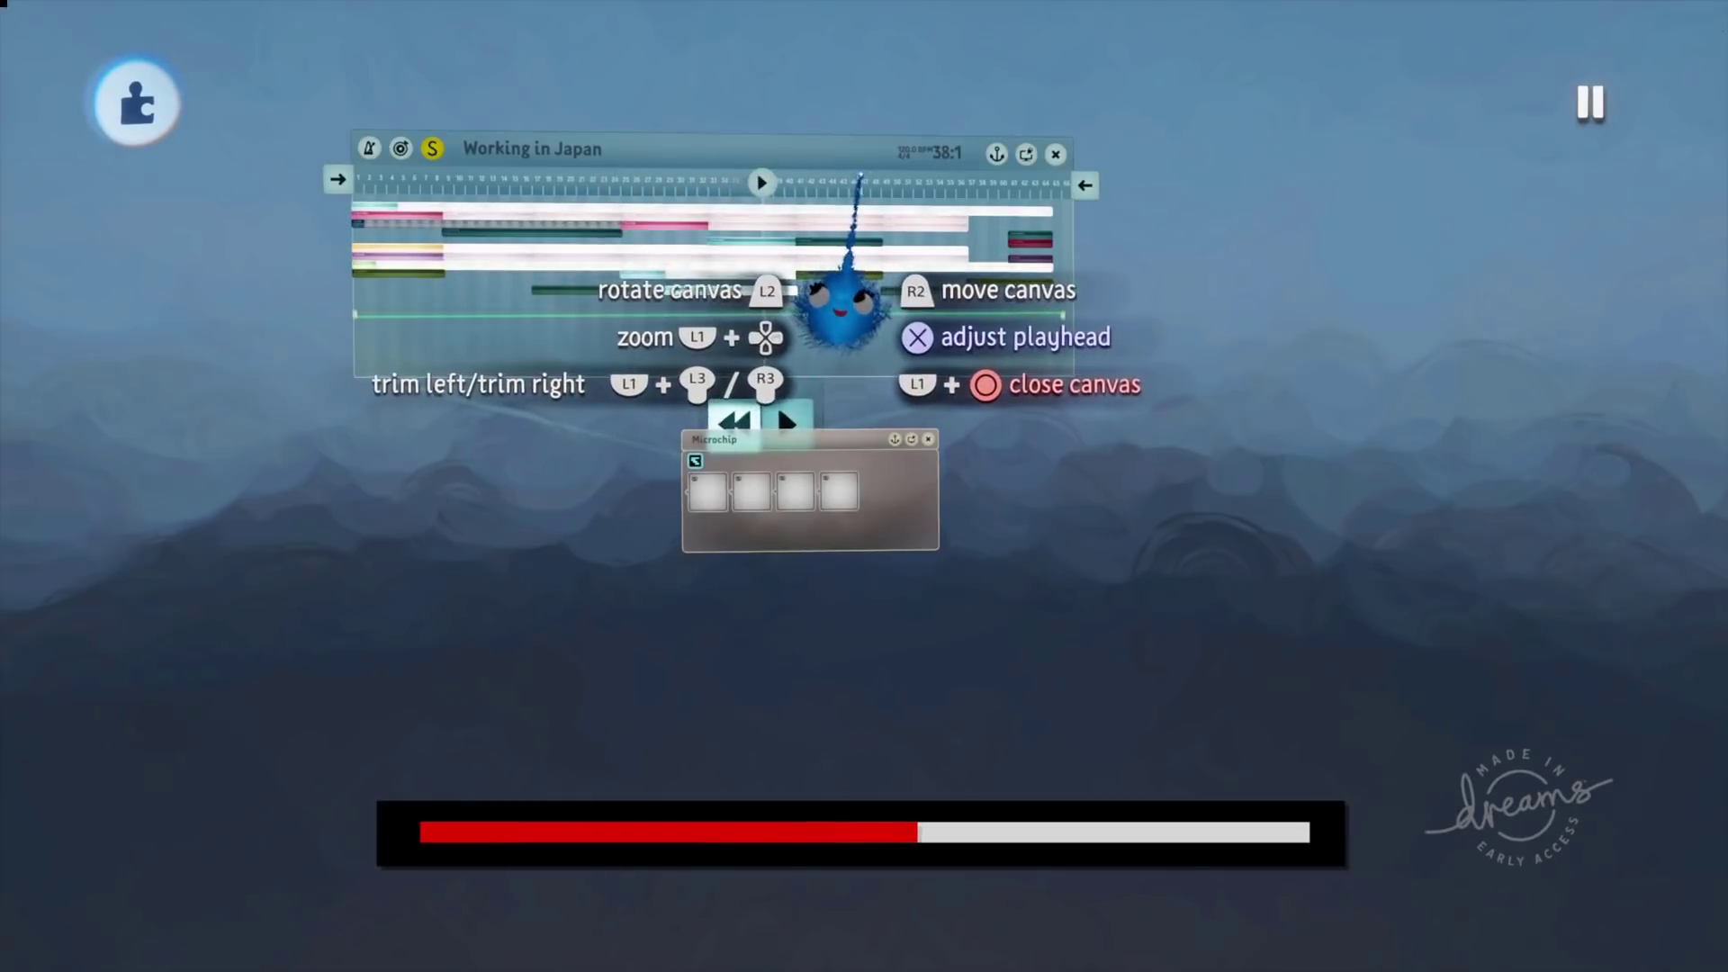
{"action": "left_click", "coordinate": [871, 184]}
{"action": "left_click_drag", "start_coordinate": [954, 315], "coordinate": [1048, 333]}
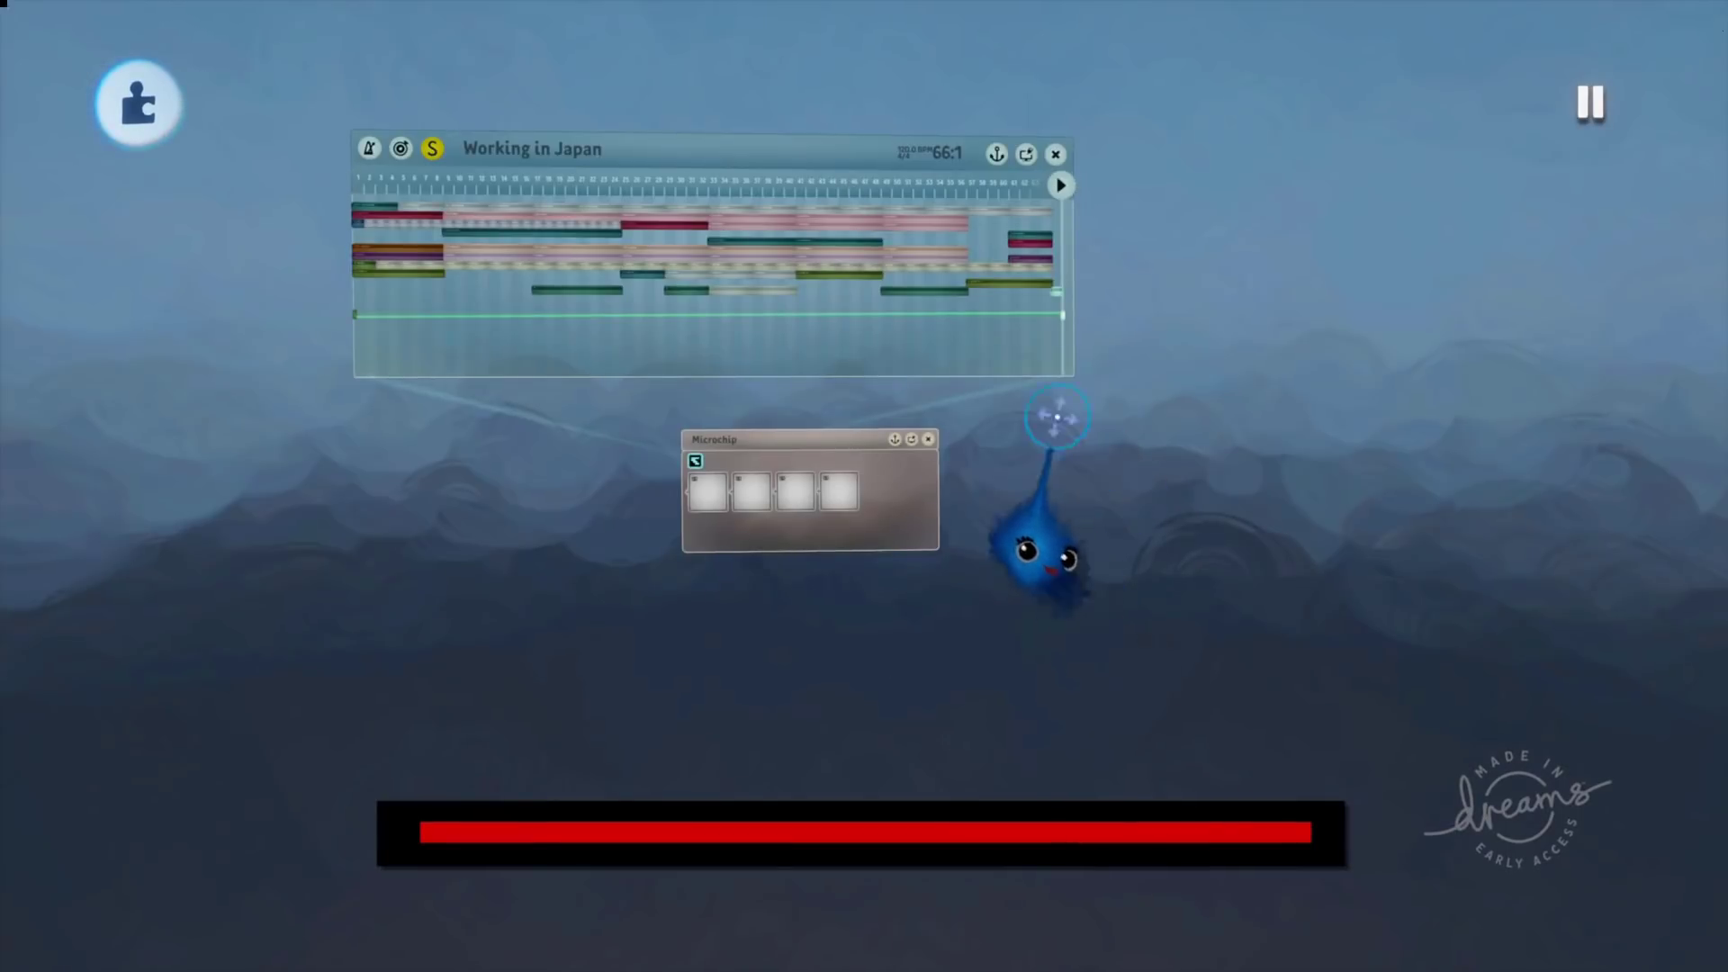
{"action": "left_click", "coordinate": [736, 180]}
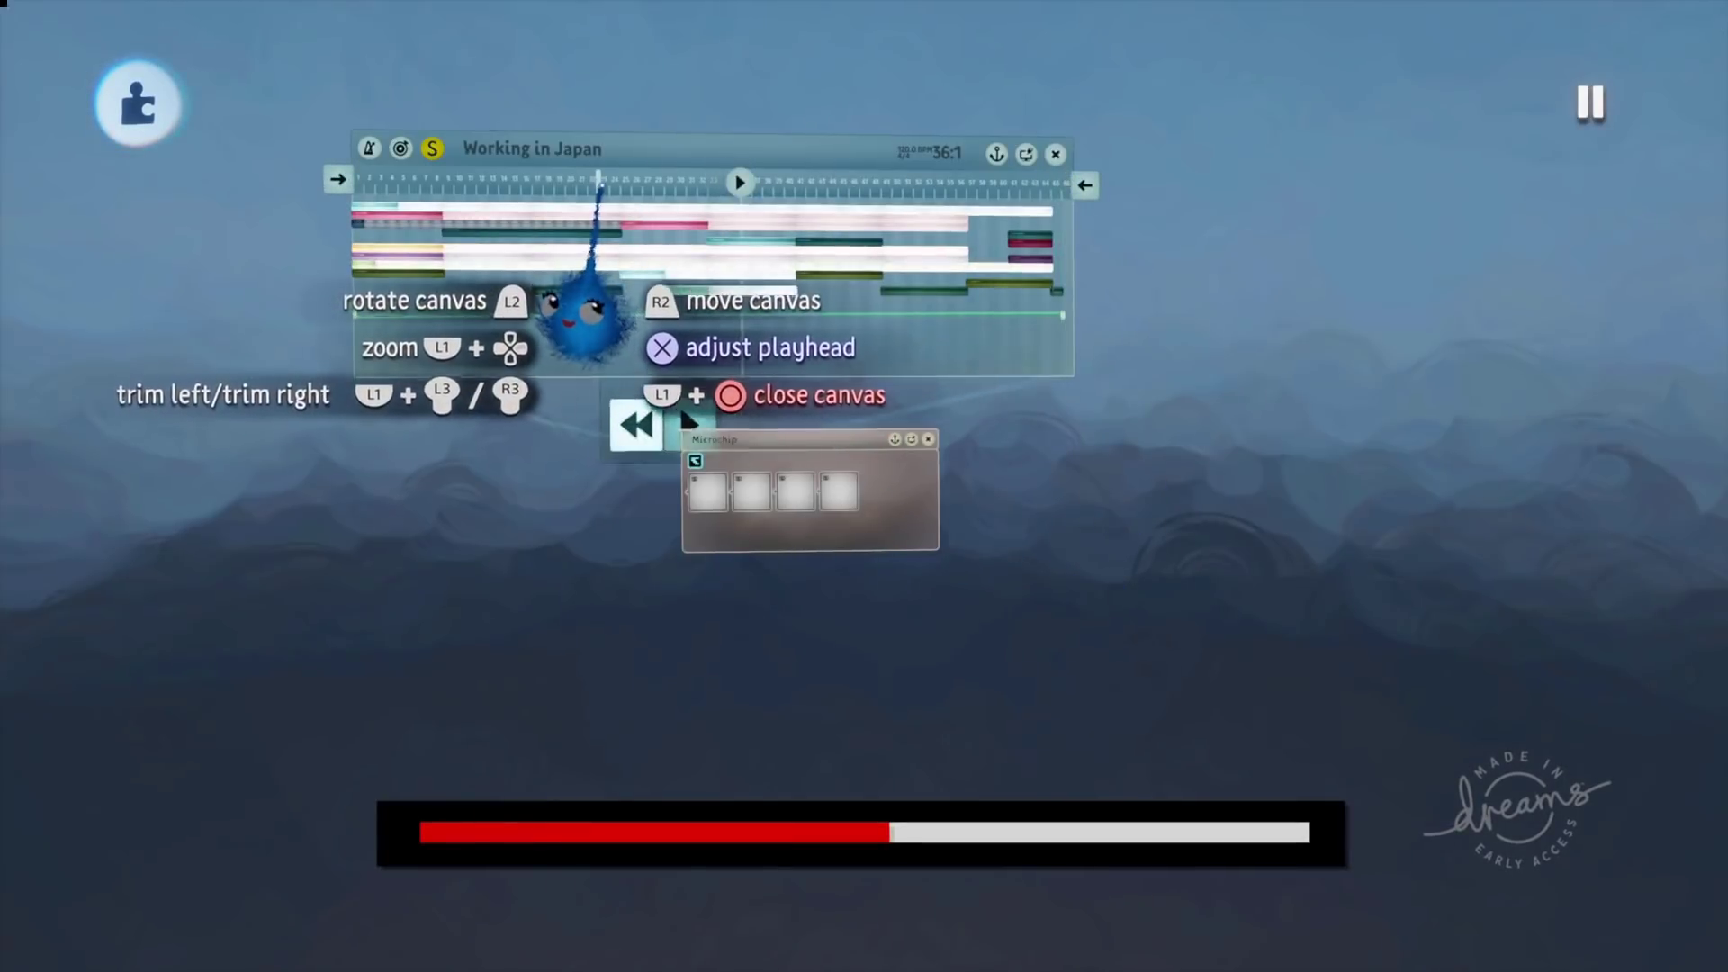
{"action": "left_click_drag", "start_coordinate": [584, 311], "coordinate": [490, 306]}
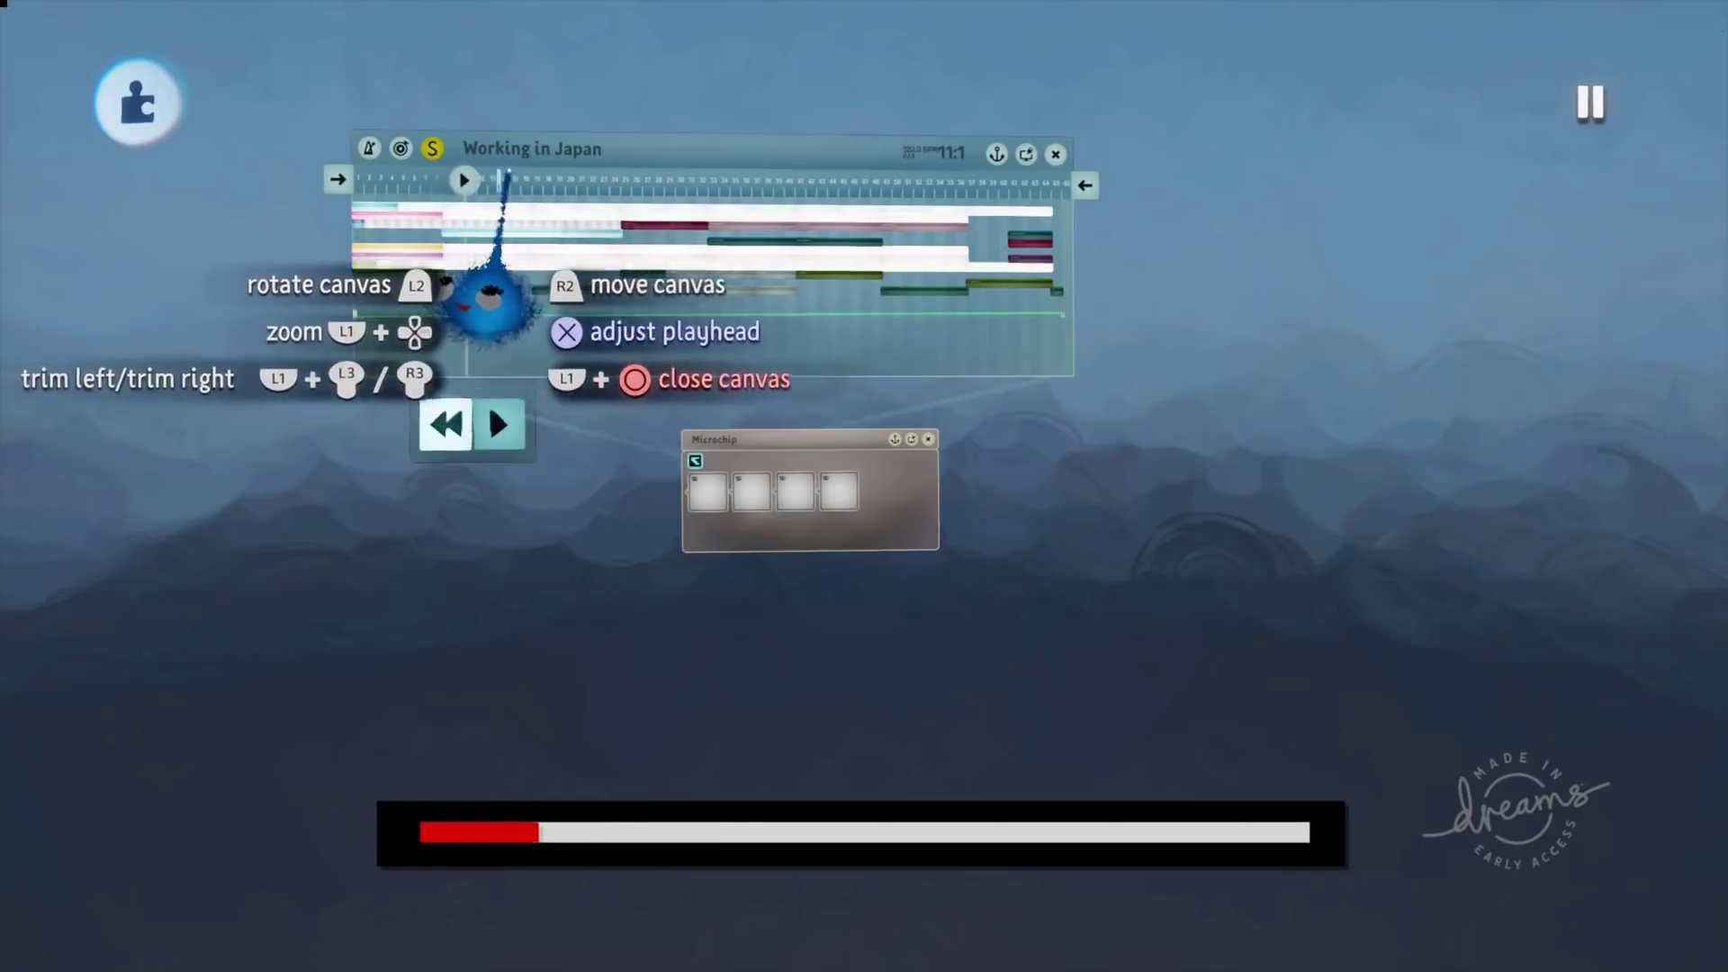
{"action": "left_click", "coordinate": [730, 180]}
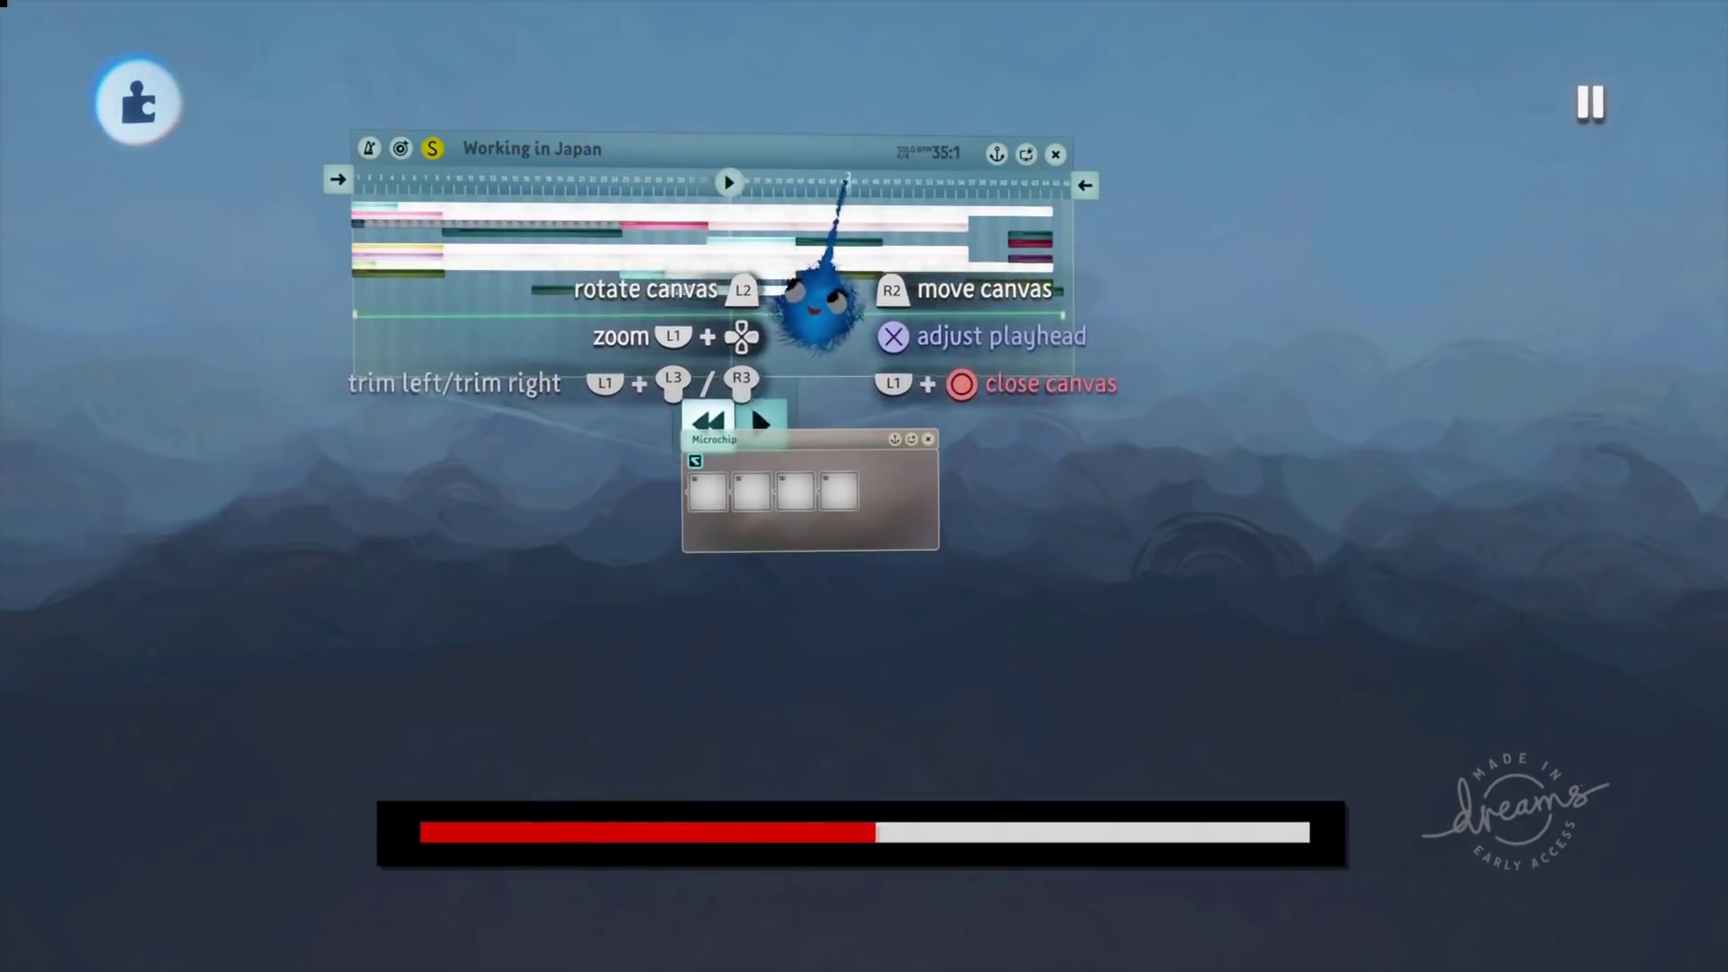
{"action": "left_click", "coordinate": [867, 180]}
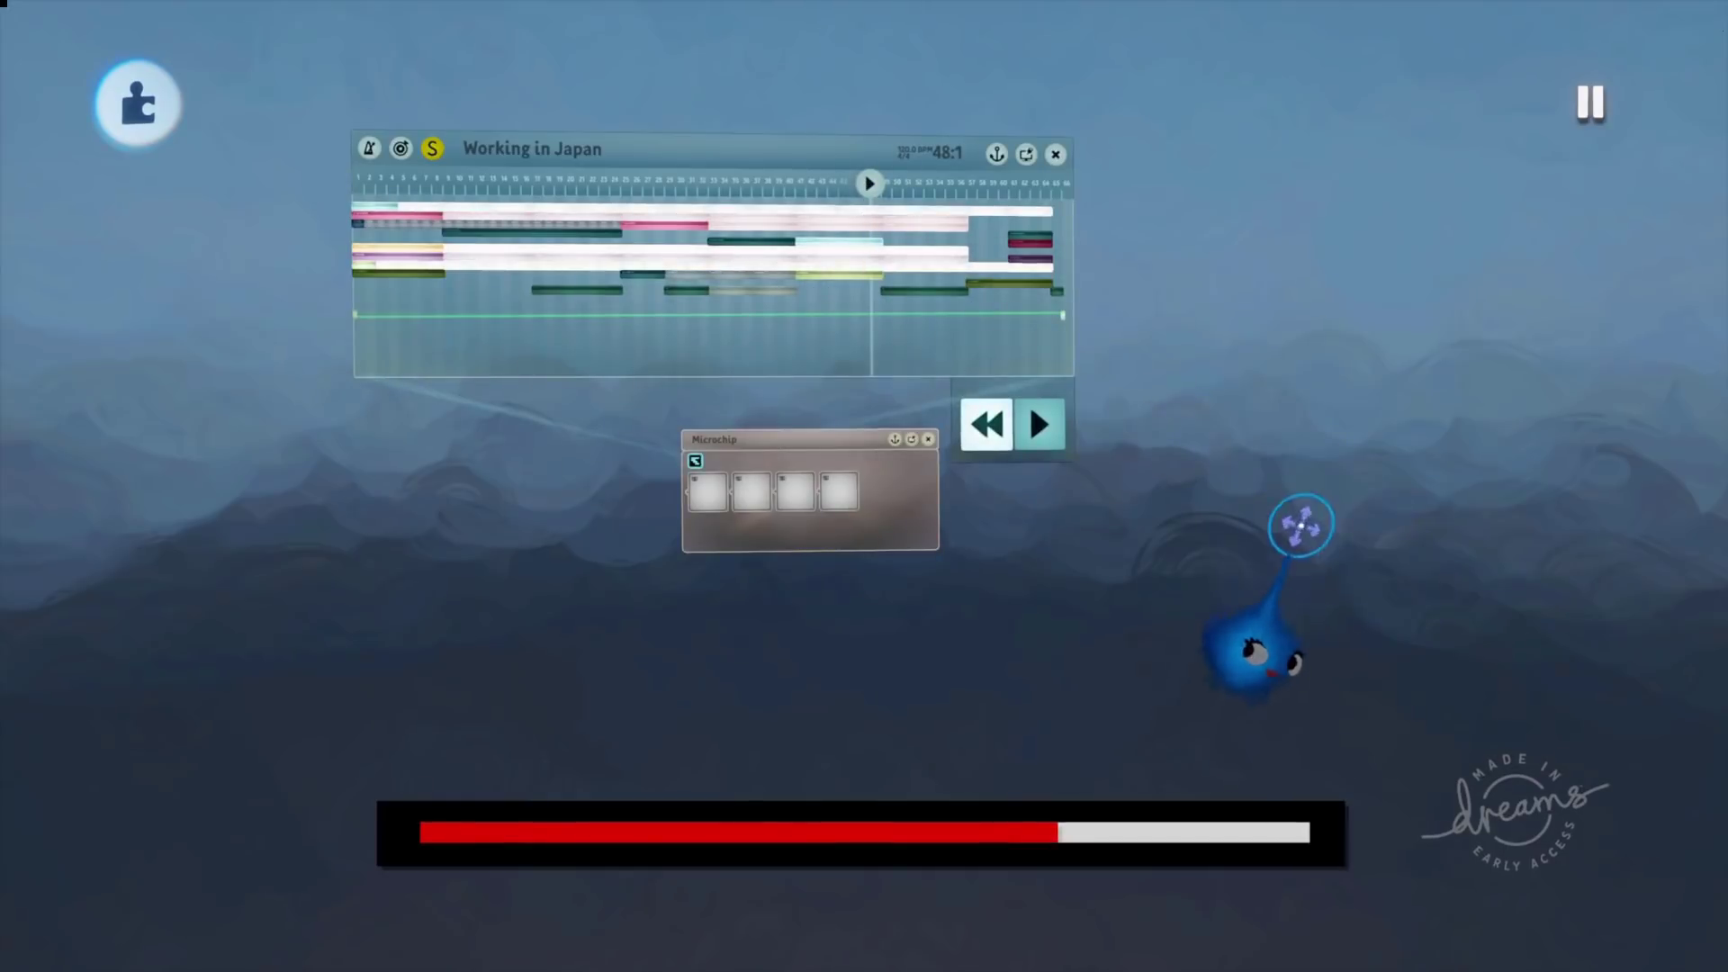